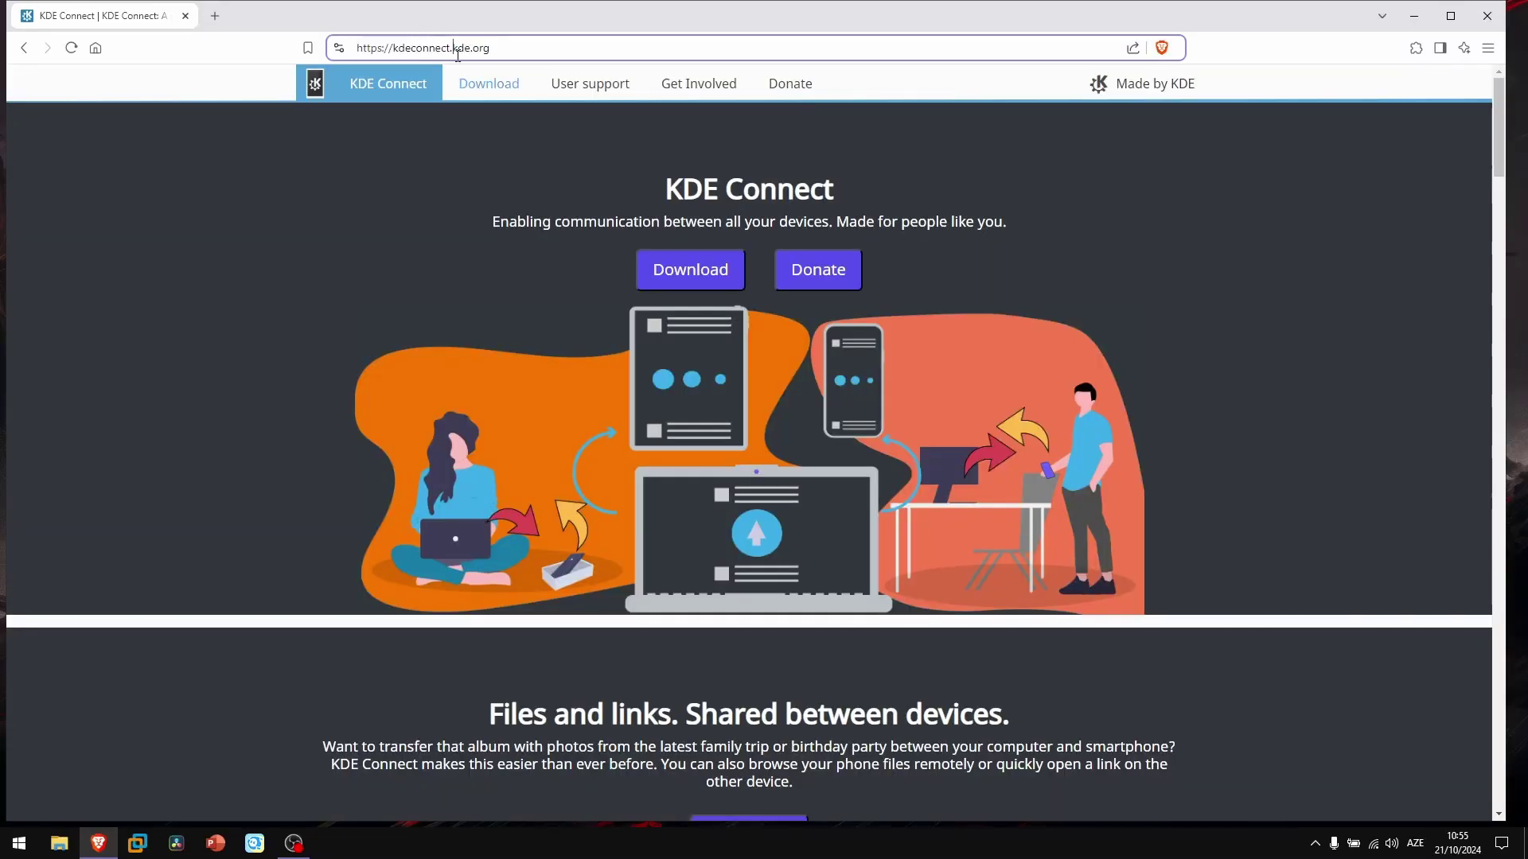
Open the KDE Connect Download page and highlight the Linux, Android and Windows platform names.
{"action": "left_click", "coordinate": [464, 245]}
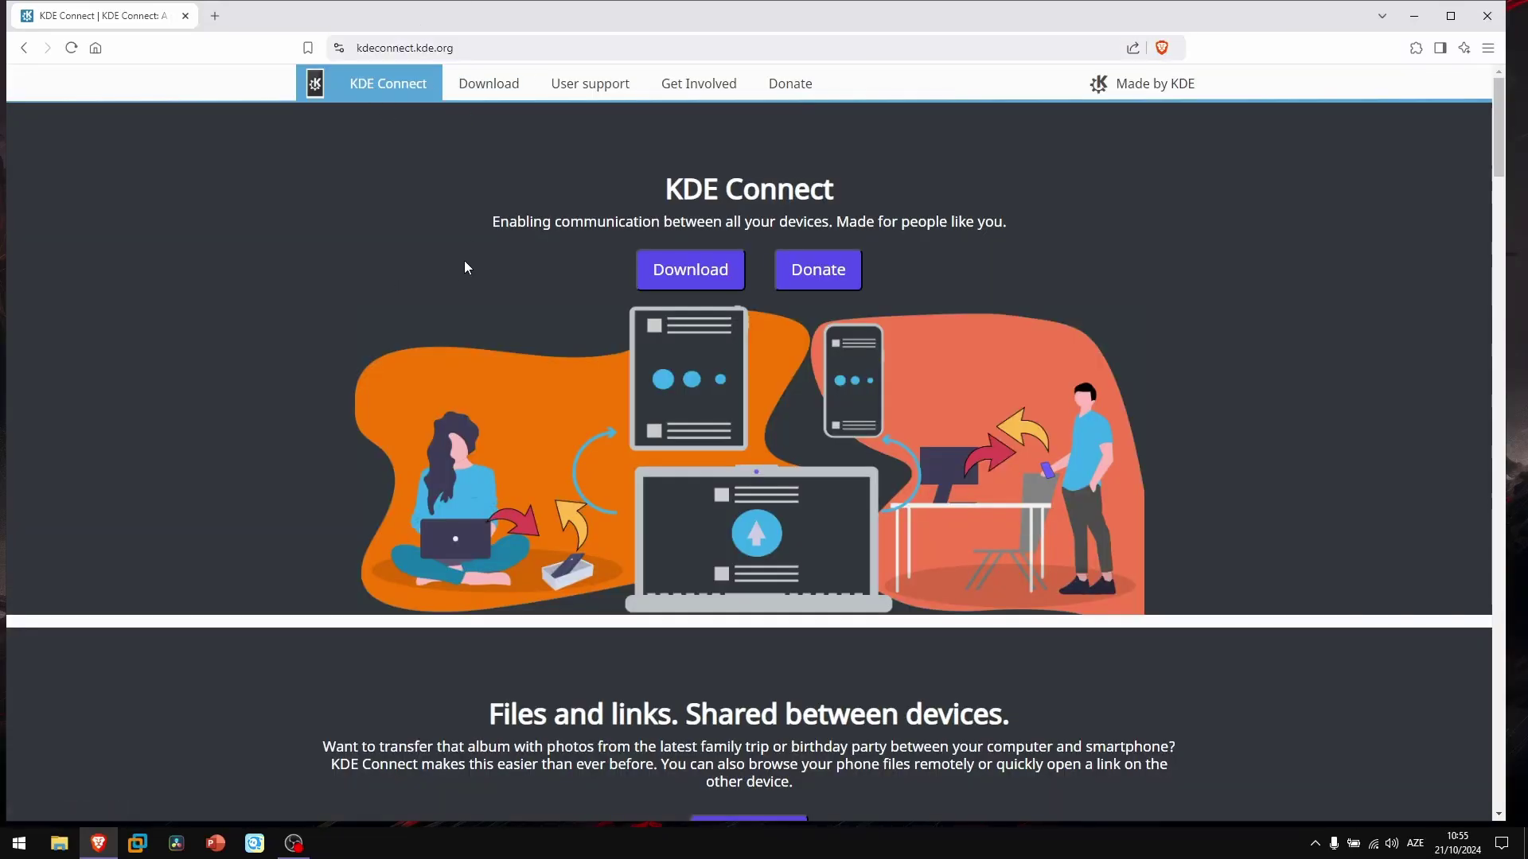
{"action": "scroll", "coordinate": [753, 257], "scroll_direction": "down", "scroll_amount": 2}
{"action": "scroll", "coordinate": [833, 508], "scroll_direction": "up", "scroll_amount": 1}
{"action": "scroll", "coordinate": [777, 334], "scroll_direction": "down", "scroll_amount": 3}
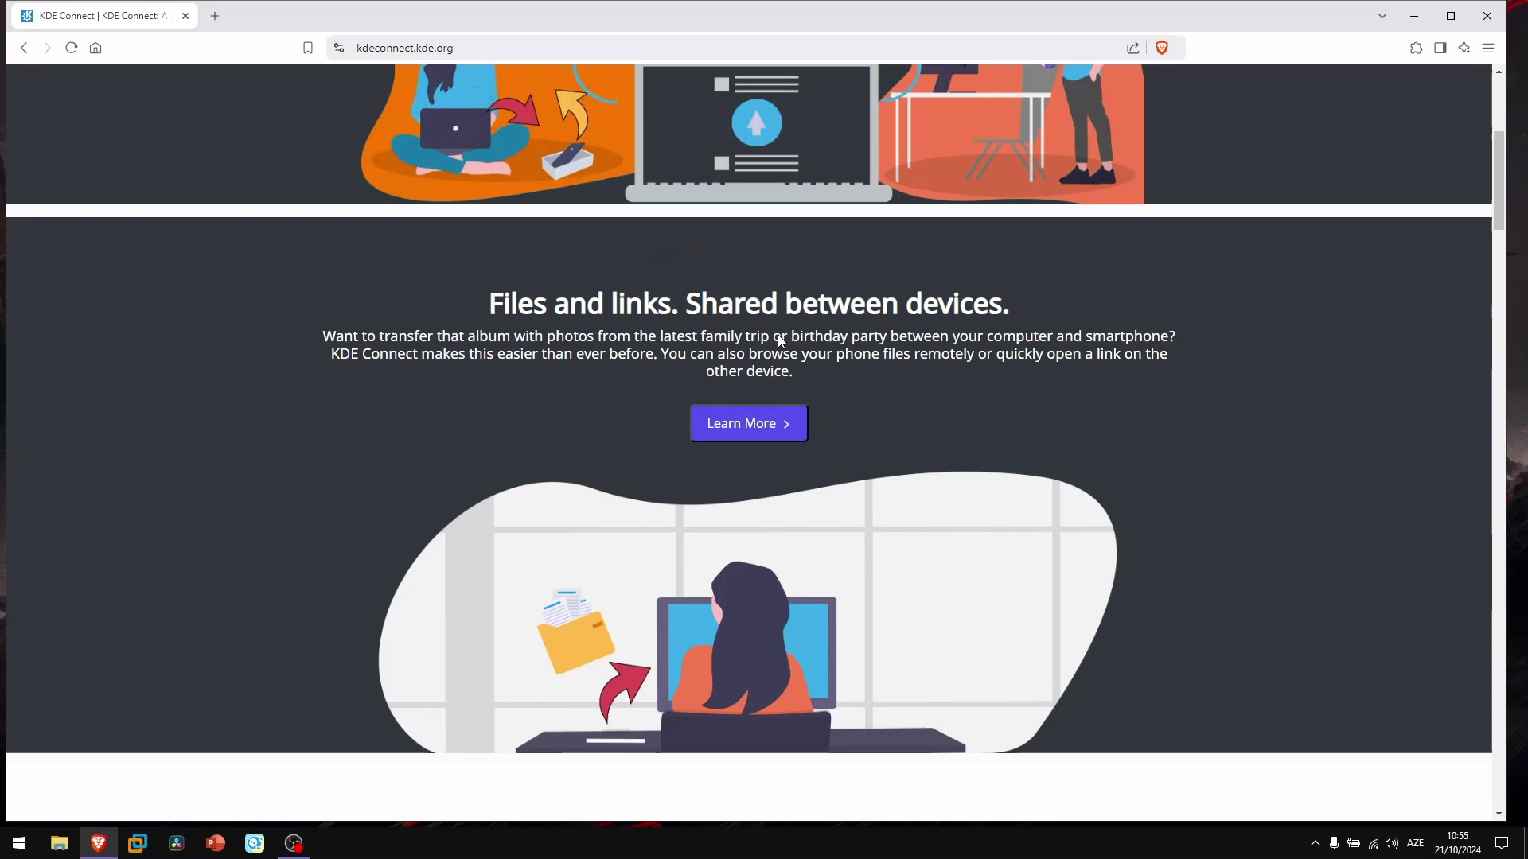
{"action": "scroll", "coordinate": [764, 383], "scroll_direction": "down", "scroll_amount": 3}
{"action": "scroll", "coordinate": [746, 428], "scroll_direction": "down", "scroll_amount": 3}
{"action": "scroll", "coordinate": [746, 428], "scroll_direction": "down", "scroll_amount": 3}
{"action": "scroll", "coordinate": [726, 557], "scroll_direction": "down", "scroll_amount": 3}
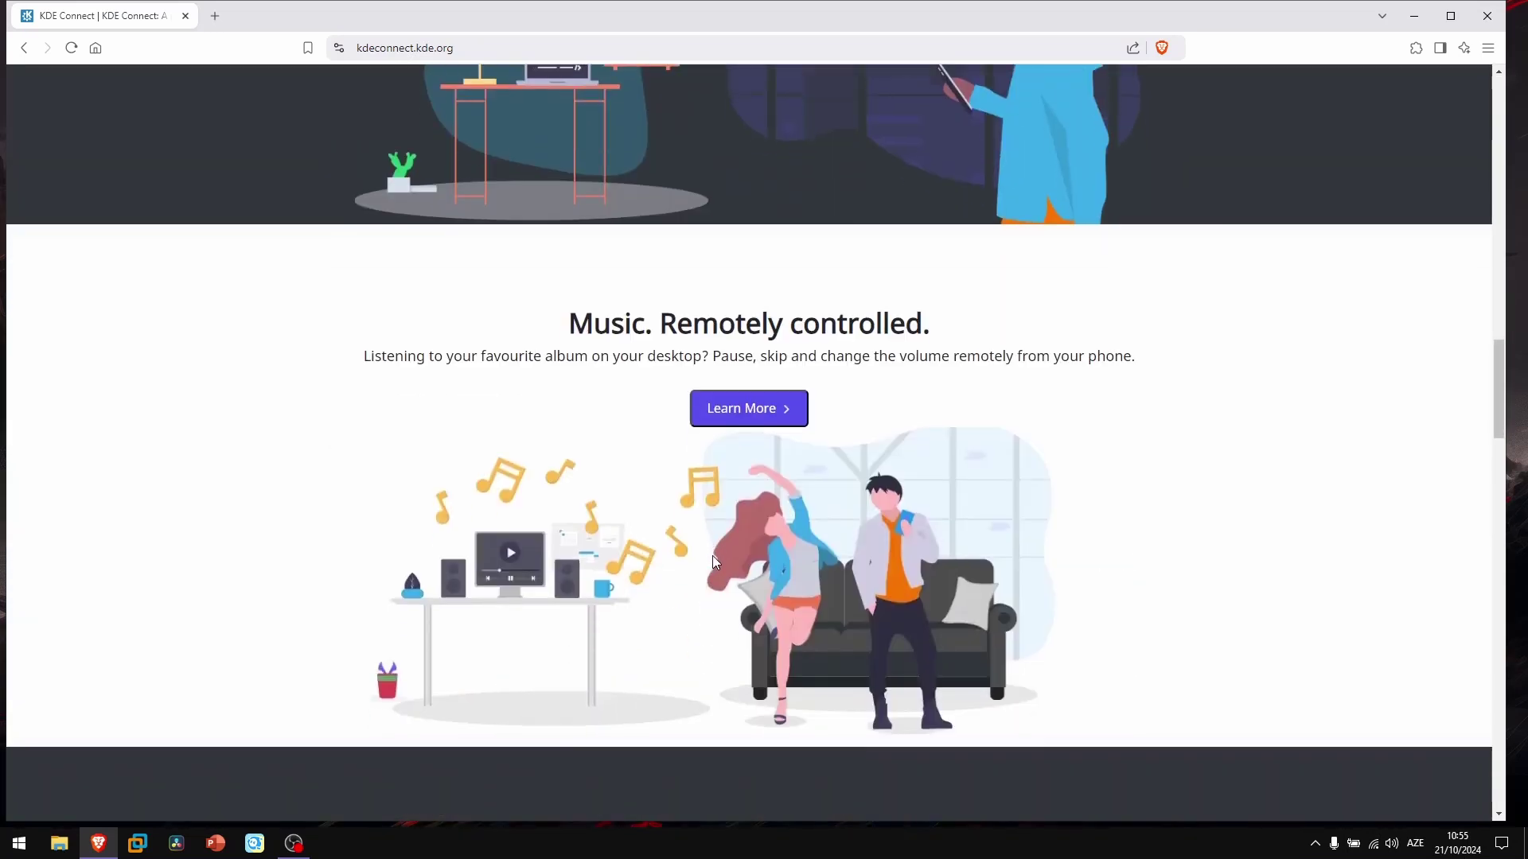
{"action": "scroll", "coordinate": [713, 554], "scroll_direction": "down", "scroll_amount": 3}
{"action": "scroll", "coordinate": [705, 557], "scroll_direction": "down", "scroll_amount": 3}
{"action": "scroll", "coordinate": [705, 557], "scroll_direction": "down", "scroll_amount": 3}
{"action": "scroll", "coordinate": [703, 567], "scroll_direction": "down", "scroll_amount": 3}
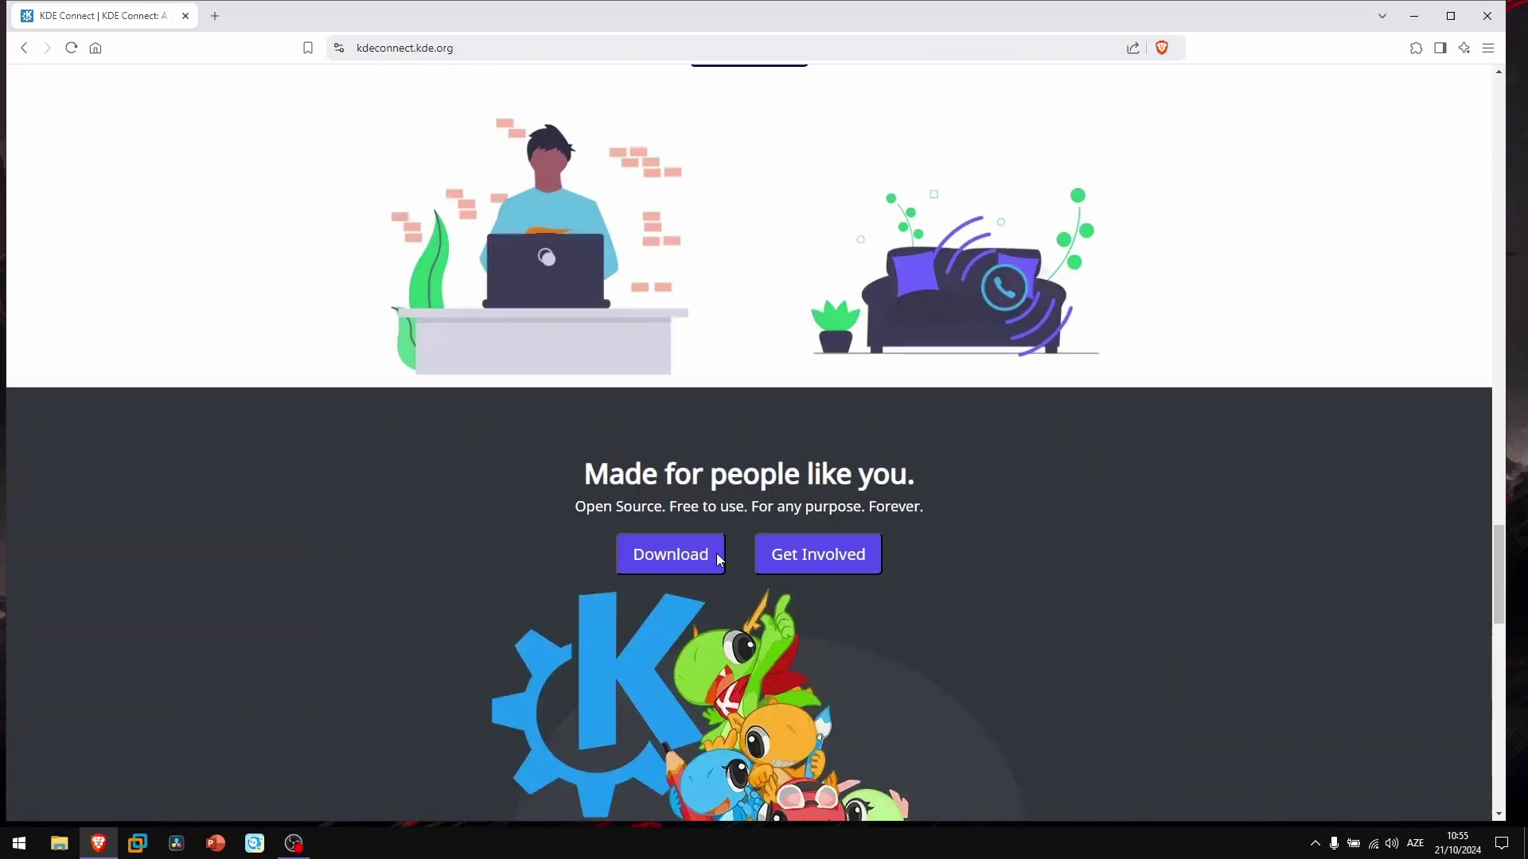
{"action": "scroll", "coordinate": [711, 549], "scroll_direction": "down", "scroll_amount": 3}
{"action": "scroll", "coordinate": [708, 587], "scroll_direction": "up", "scroll_amount": 4}
{"action": "scroll", "coordinate": [837, 478], "scroll_direction": "down", "scroll_amount": 3}
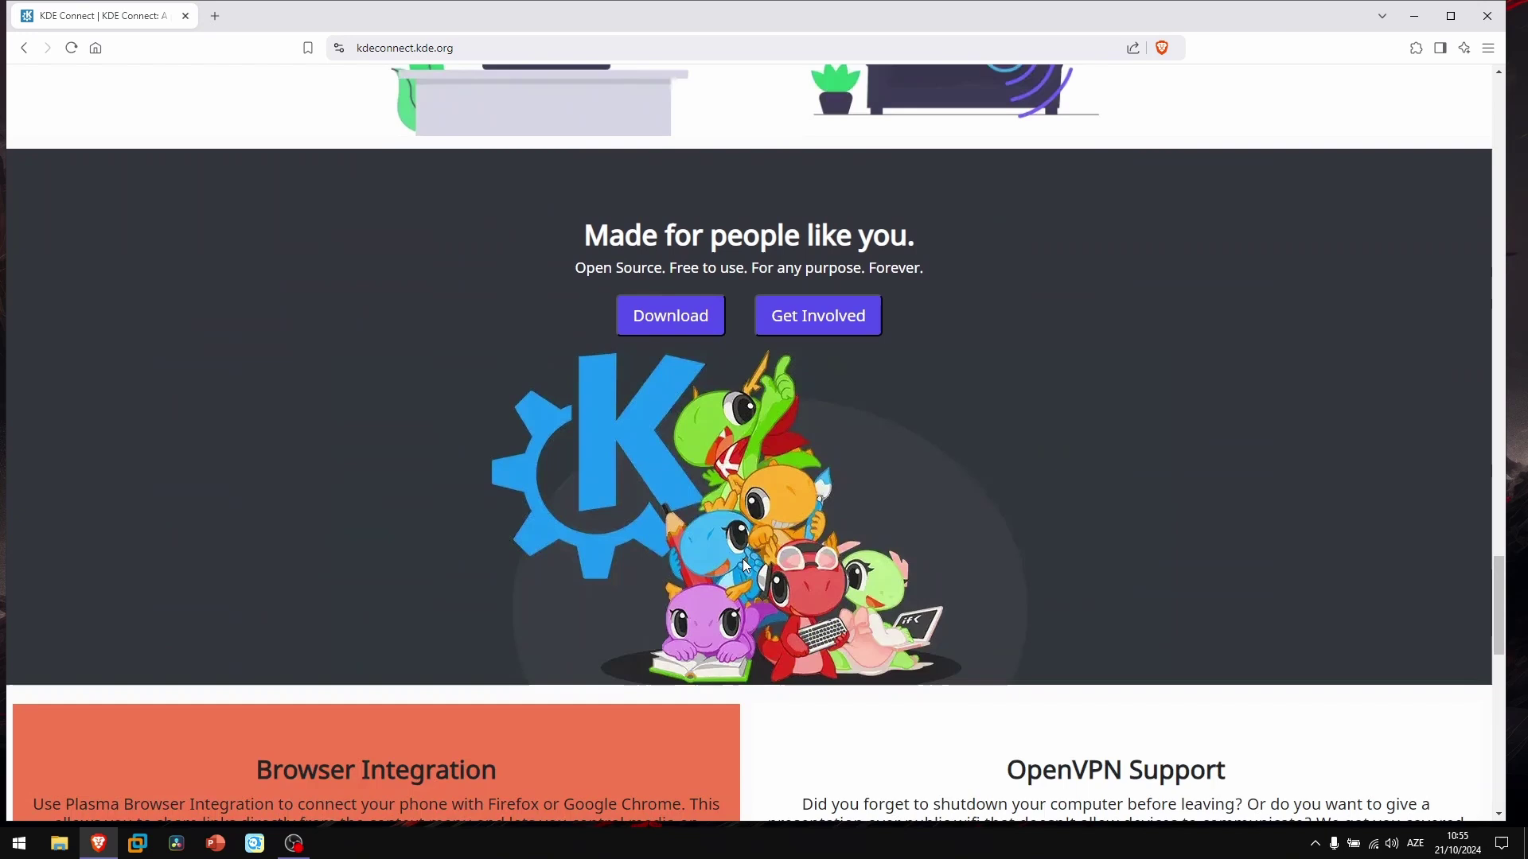
{"action": "scroll", "coordinate": [983, 374], "scroll_direction": "down", "scroll_amount": 3}
{"action": "scroll", "coordinate": [621, 507], "scroll_direction": "up", "scroll_amount": 2}
{"action": "scroll", "coordinate": [476, 542], "scroll_direction": "down", "scroll_amount": 2}
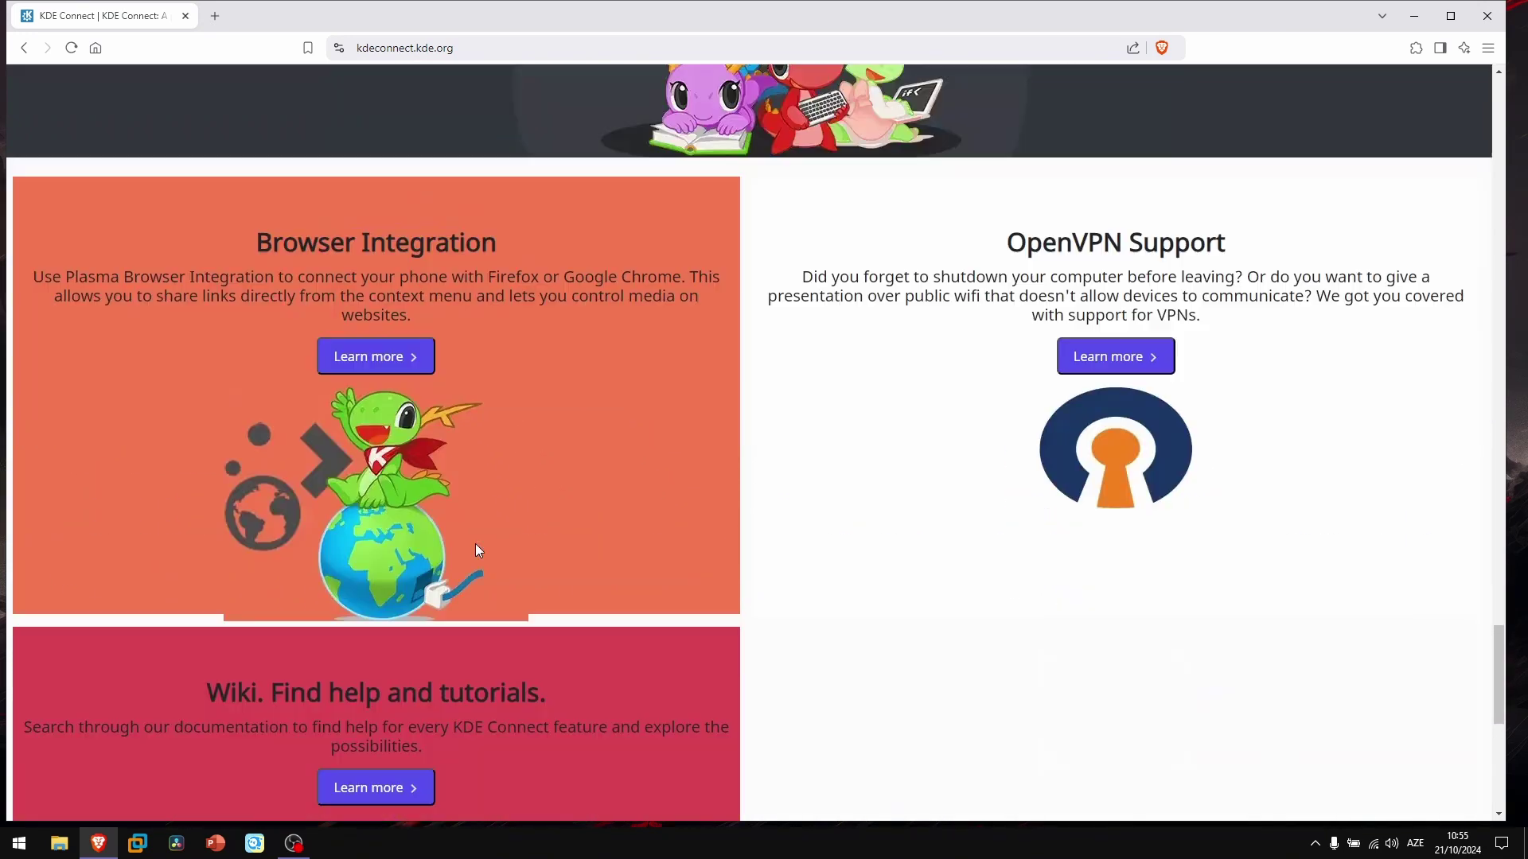
{"action": "scroll", "coordinate": [469, 545], "scroll_direction": "down", "scroll_amount": 2}
{"action": "scroll", "coordinate": [545, 546], "scroll_direction": "up", "scroll_amount": 3}
{"action": "scroll", "coordinate": [546, 547], "scroll_direction": "up", "scroll_amount": 4}
{"action": "scroll", "coordinate": [754, 595], "scroll_direction": "up", "scroll_amount": 3}
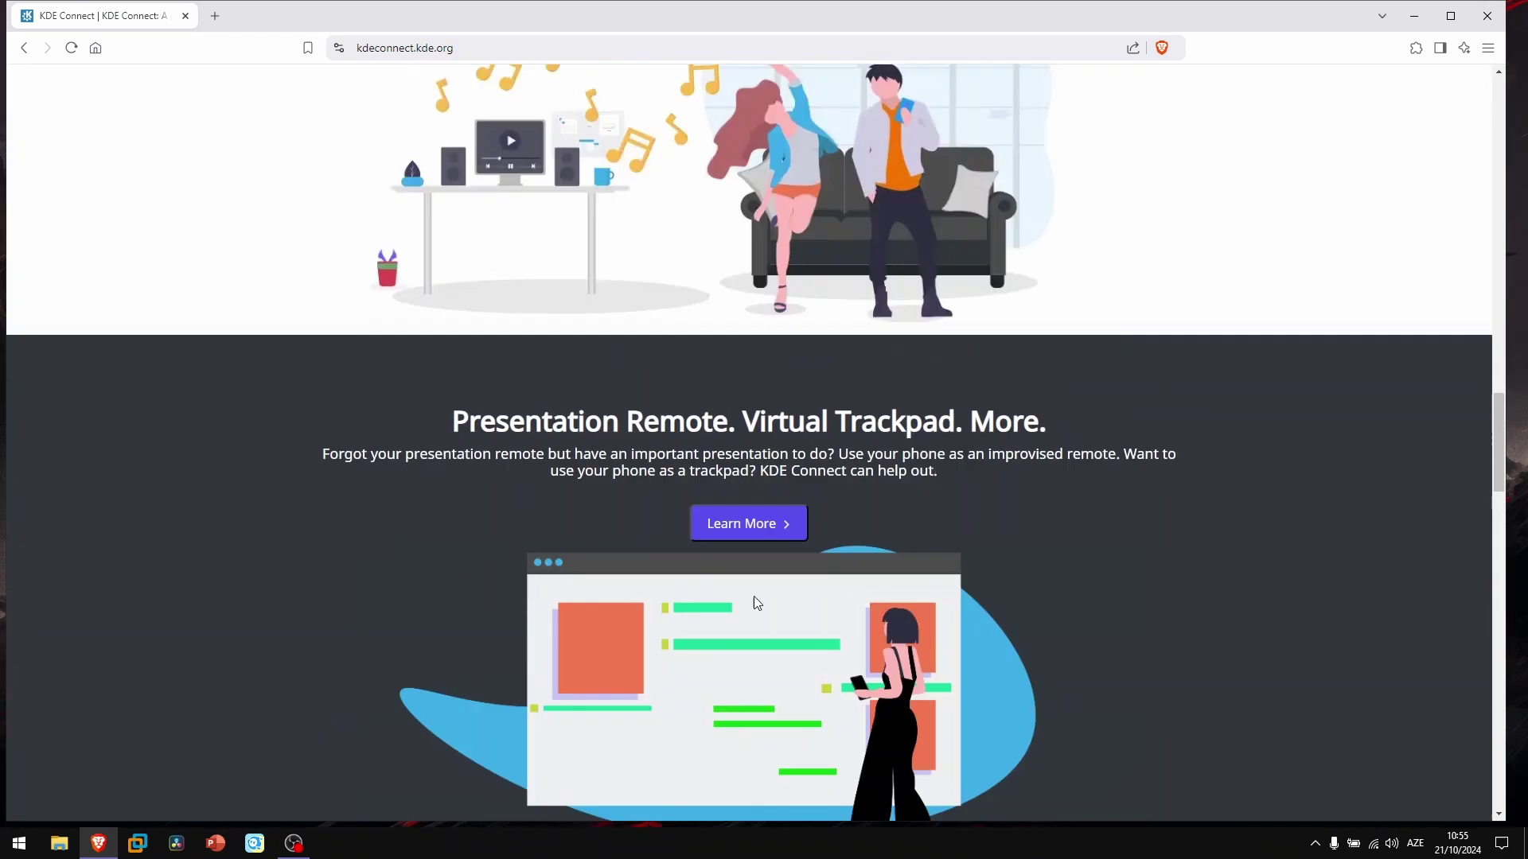
{"action": "scroll", "coordinate": [744, 580], "scroll_direction": "up", "scroll_amount": 3}
{"action": "scroll", "coordinate": [710, 530], "scroll_direction": "down", "scroll_amount": 1}
{"action": "left_click_drag", "start_coordinate": [661, 483], "coordinate": [928, 553]}
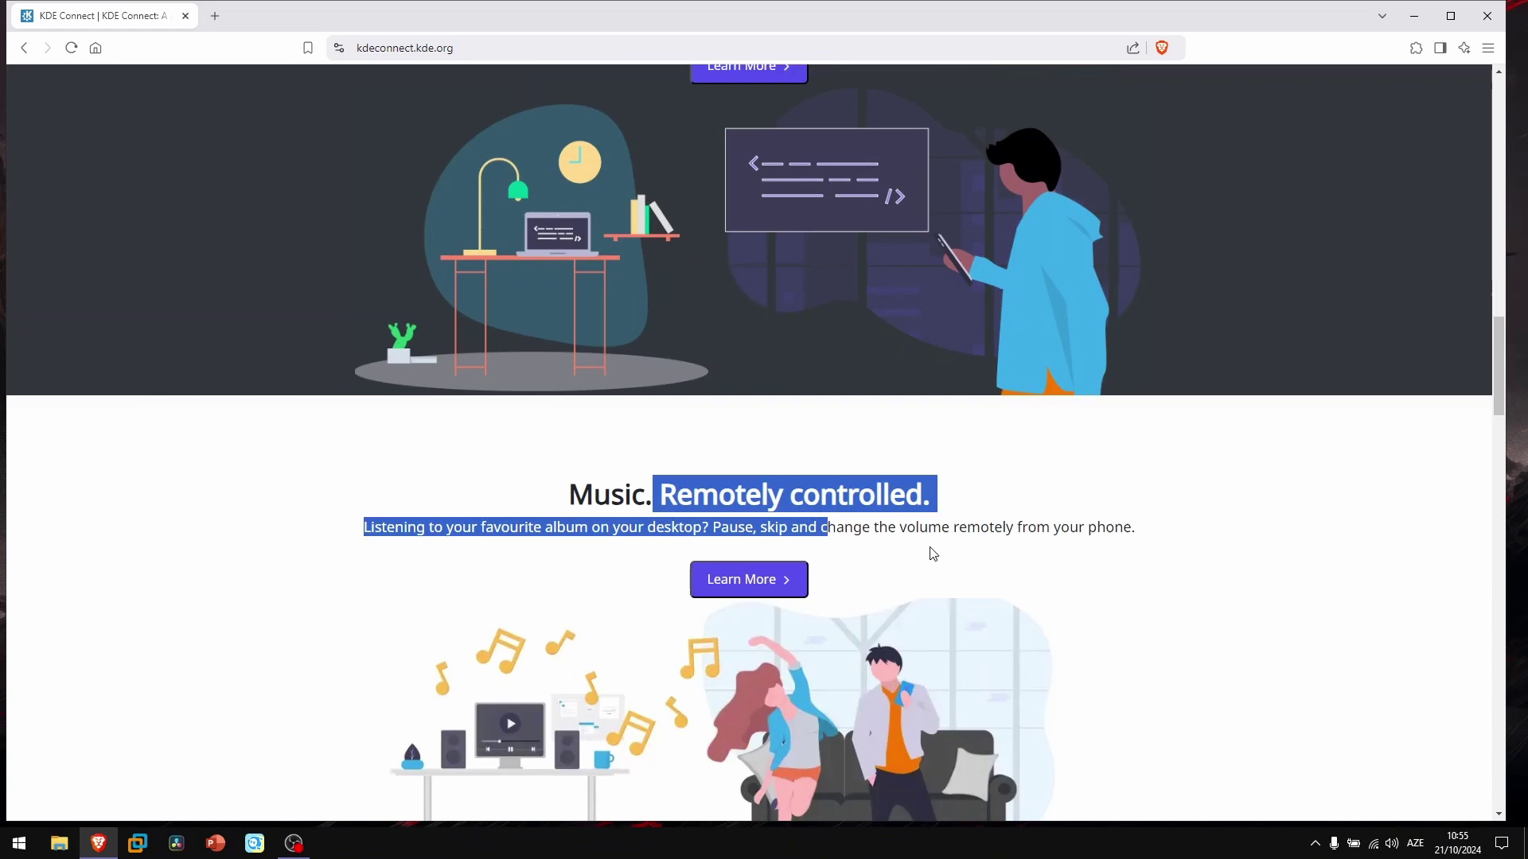
{"action": "scroll", "coordinate": [776, 483], "scroll_direction": "down", "scroll_amount": 4}
{"action": "scroll", "coordinate": [726, 450], "scroll_direction": "down", "scroll_amount": 3}
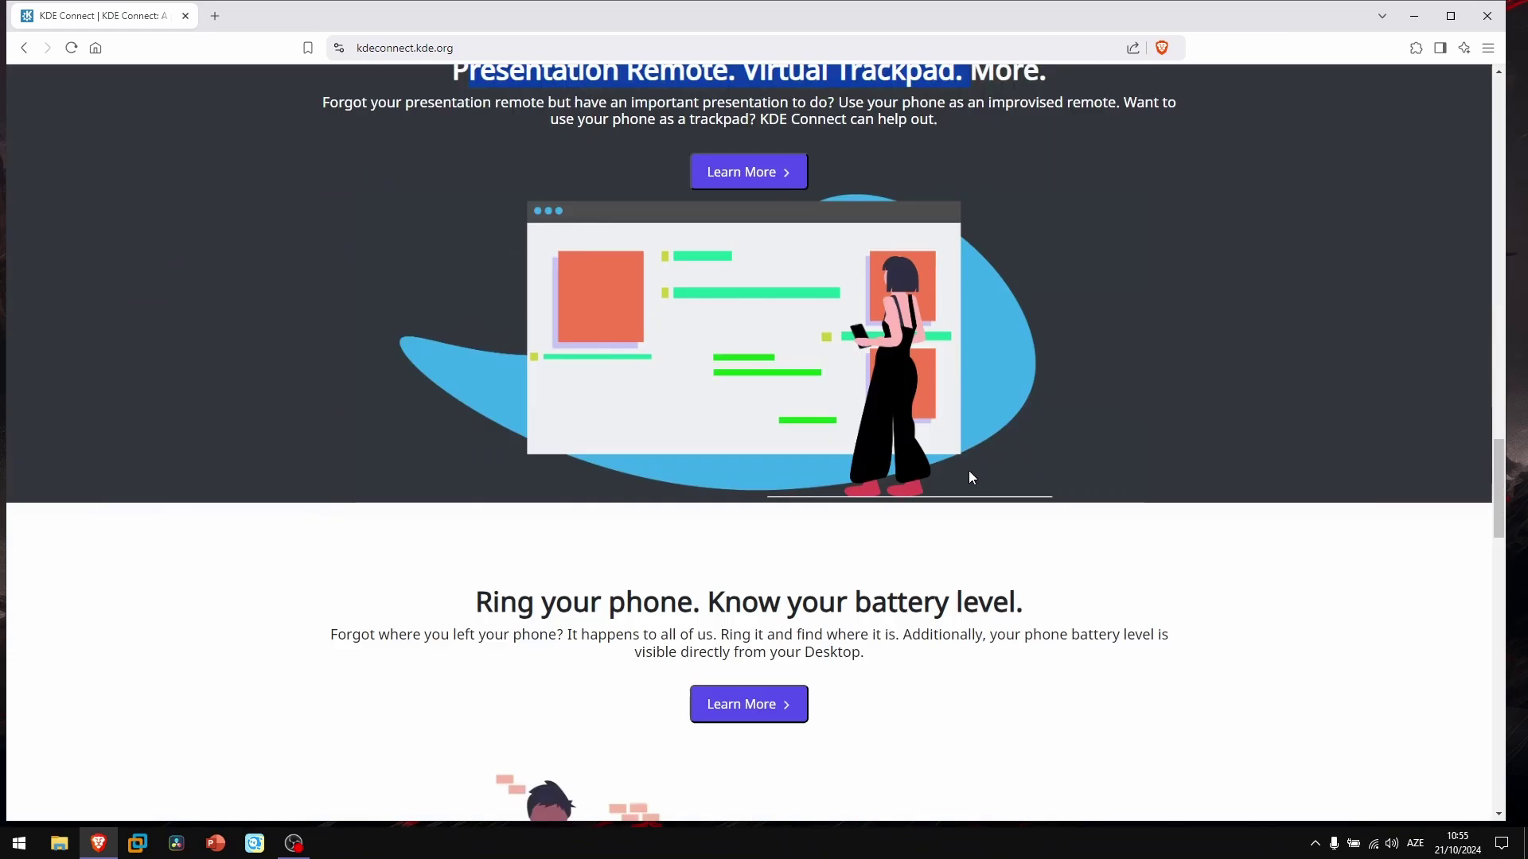
{"action": "scroll", "coordinate": [969, 478], "scroll_direction": "down", "scroll_amount": 1}
{"action": "left_click_drag", "start_coordinate": [499, 502], "coordinate": [1048, 497]}
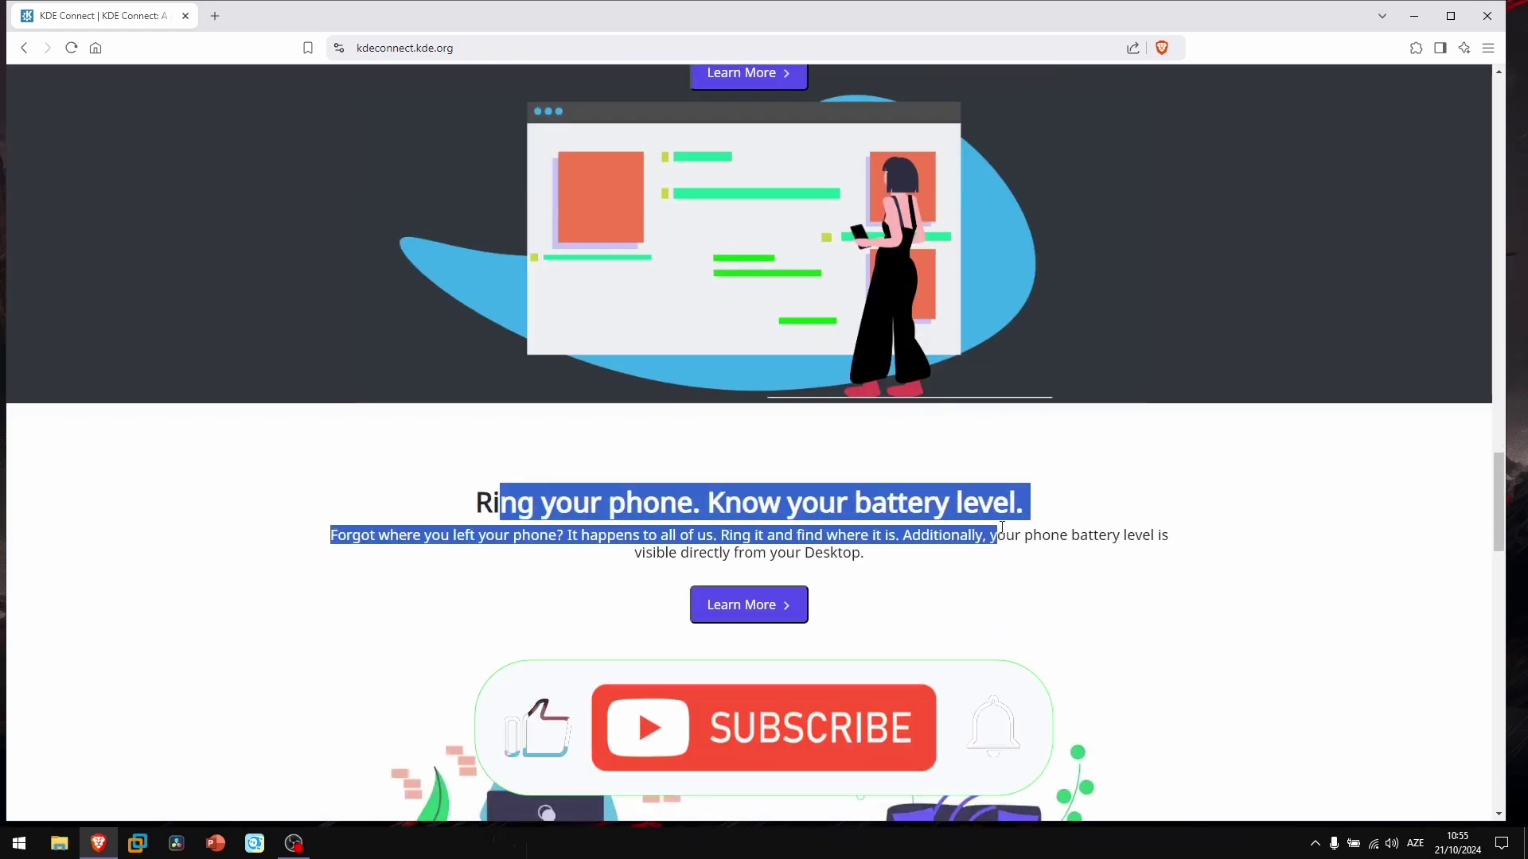
{"action": "scroll", "coordinate": [1047, 498], "scroll_direction": "down", "scroll_amount": 1}
{"action": "scroll", "coordinate": [608, 532], "scroll_direction": "down", "scroll_amount": 3}
{"action": "scroll", "coordinate": [608, 533], "scroll_direction": "down", "scroll_amount": 1}
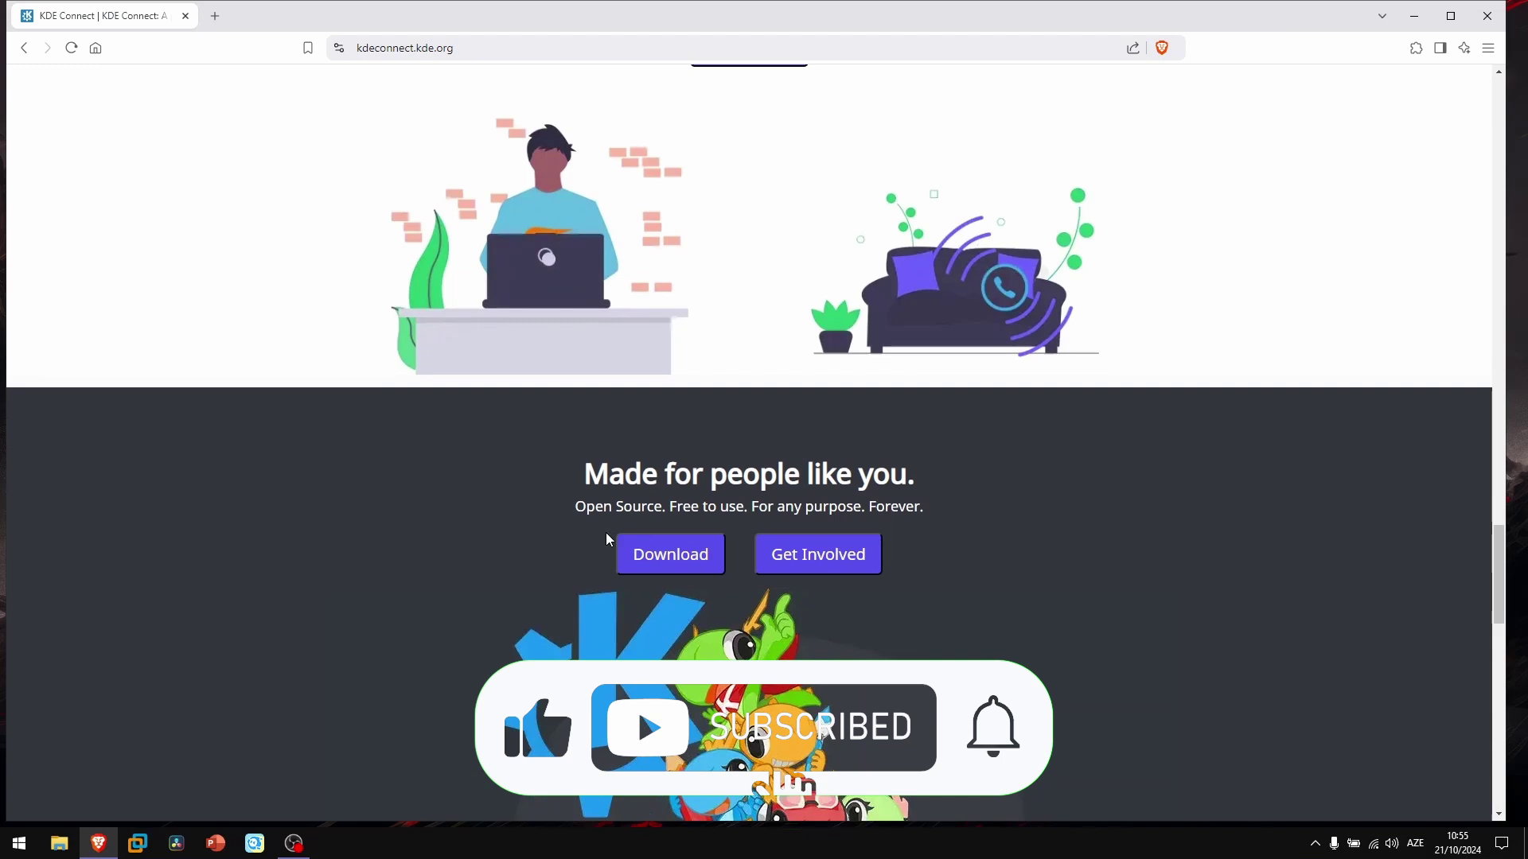
{"action": "left_click_drag", "start_coordinate": [590, 471], "coordinate": [611, 471]}
{"action": "scroll", "coordinate": [918, 484], "scroll_direction": "up", "scroll_amount": 4}
{"action": "scroll", "coordinate": [913, 492], "scroll_direction": "up", "scroll_amount": 10}
{"action": "scroll", "coordinate": [878, 466], "scroll_direction": "up", "scroll_amount": 10}
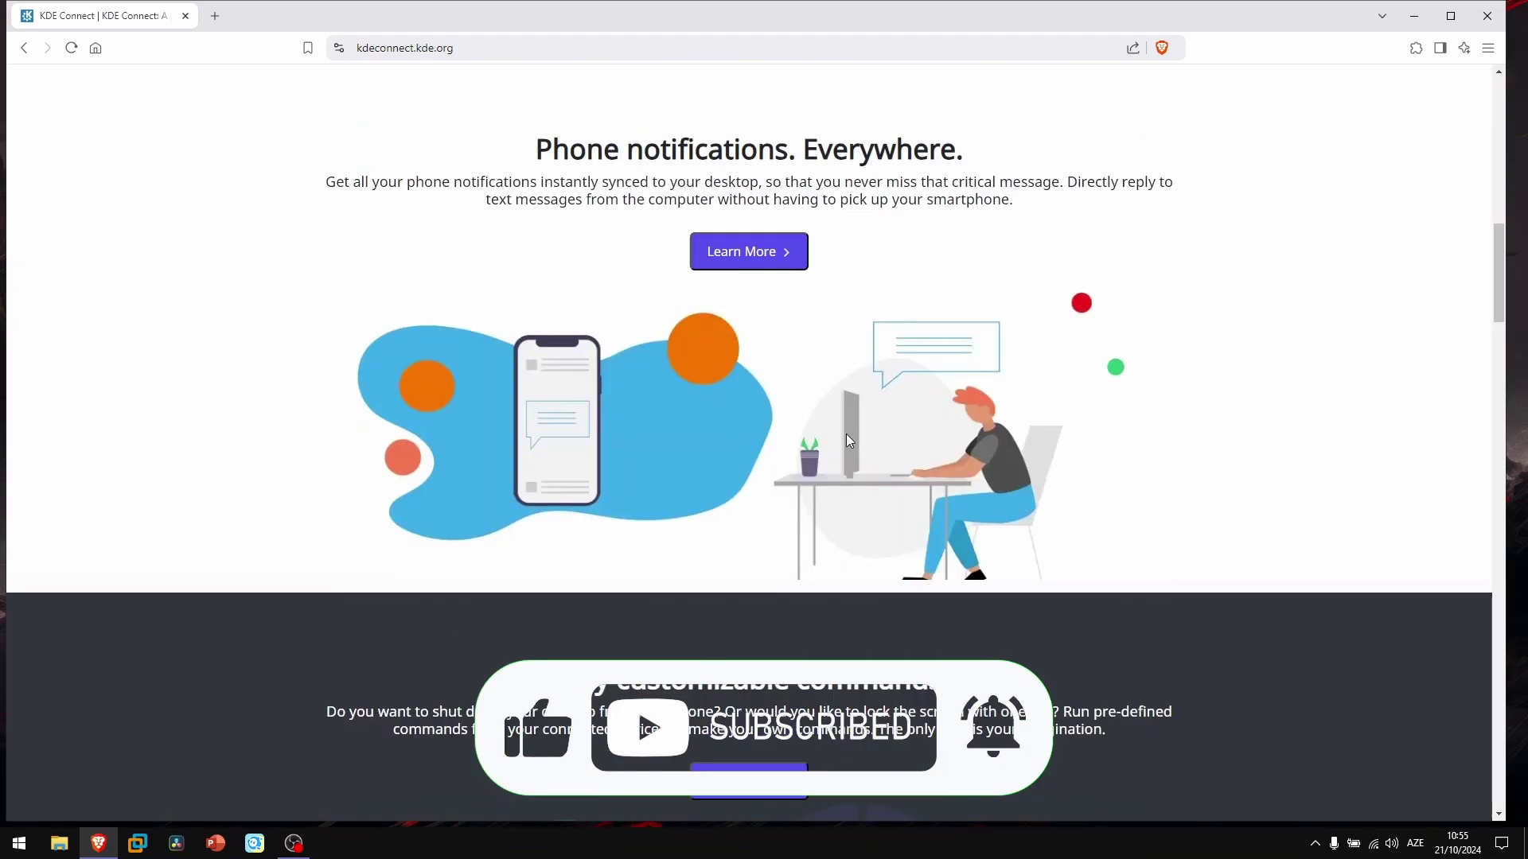
{"action": "scroll", "coordinate": [846, 434], "scroll_direction": "up", "scroll_amount": 5}
{"action": "scroll", "coordinate": [815, 447], "scroll_direction": "up", "scroll_amount": 3}
{"action": "scroll", "coordinate": [815, 446], "scroll_direction": "up", "scroll_amount": 3}
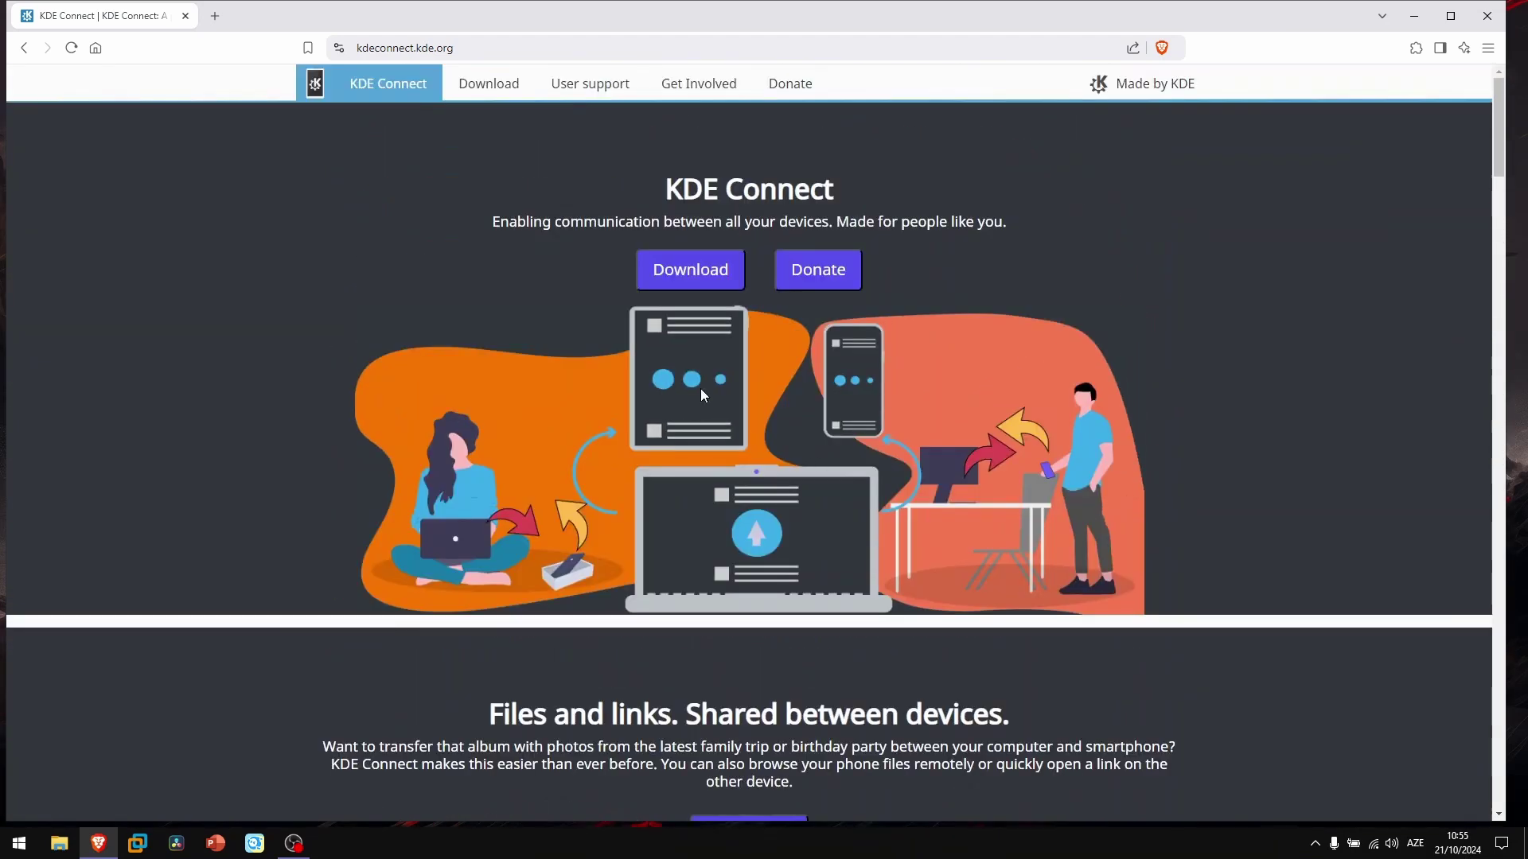
{"action": "left_click", "coordinate": [671, 269]}
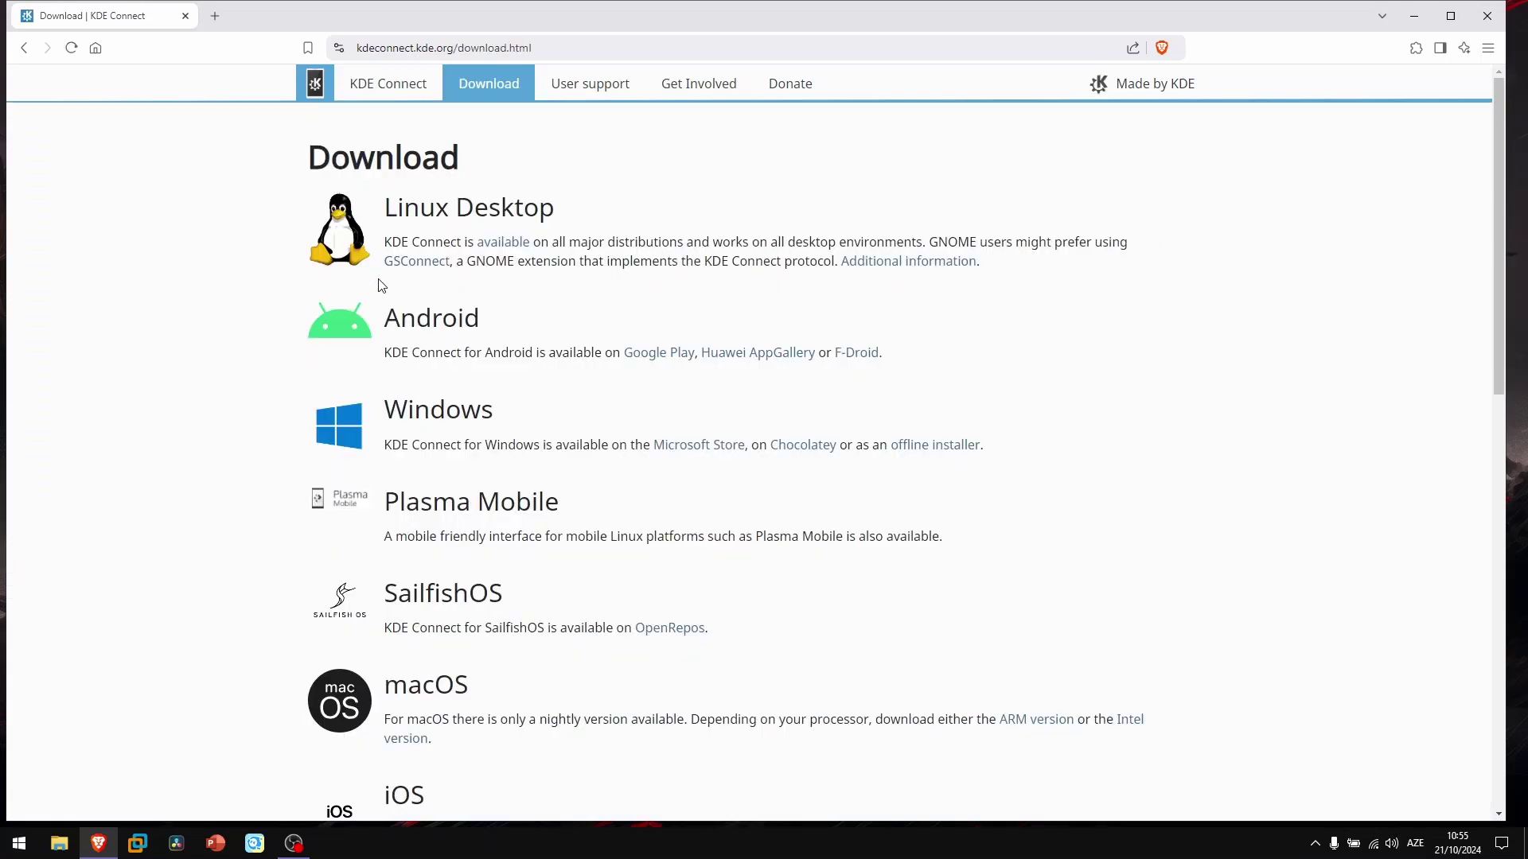
{"action": "left_click_drag", "start_coordinate": [391, 192], "coordinate": [557, 209]}
{"action": "left_click_drag", "start_coordinate": [417, 318], "coordinate": [482, 320]}
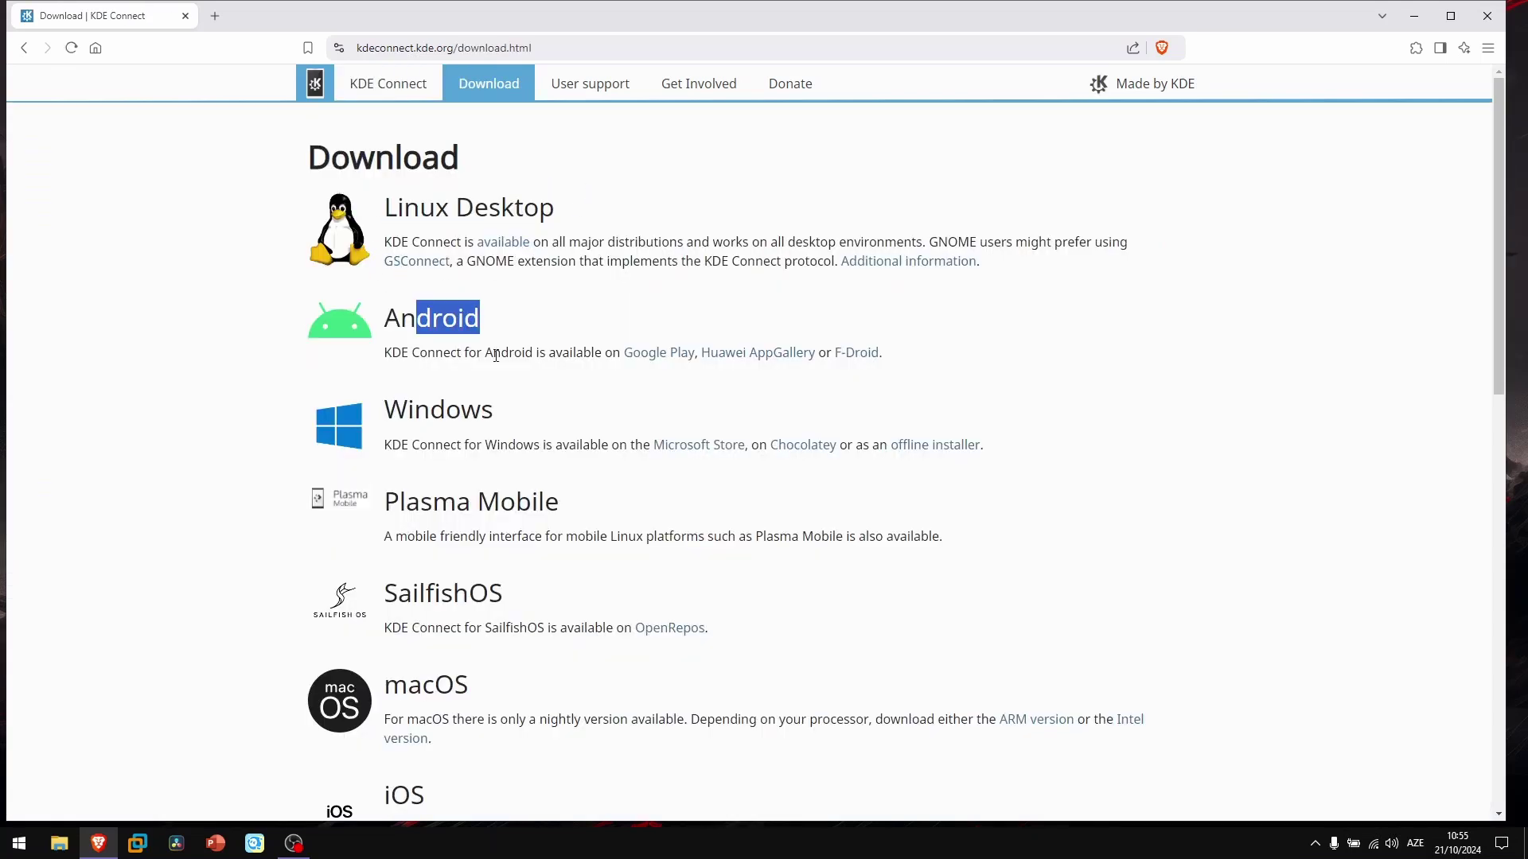
{"action": "left_click_drag", "start_coordinate": [429, 410], "coordinate": [524, 427]}
{"action": "scroll", "coordinate": [524, 427], "scroll_direction": "down", "scroll_amount": 1}
{"action": "left_click_drag", "start_coordinate": [423, 477], "coordinate": [587, 536]}
{"action": "left_click_drag", "start_coordinate": [411, 513], "coordinate": [601, 506]}
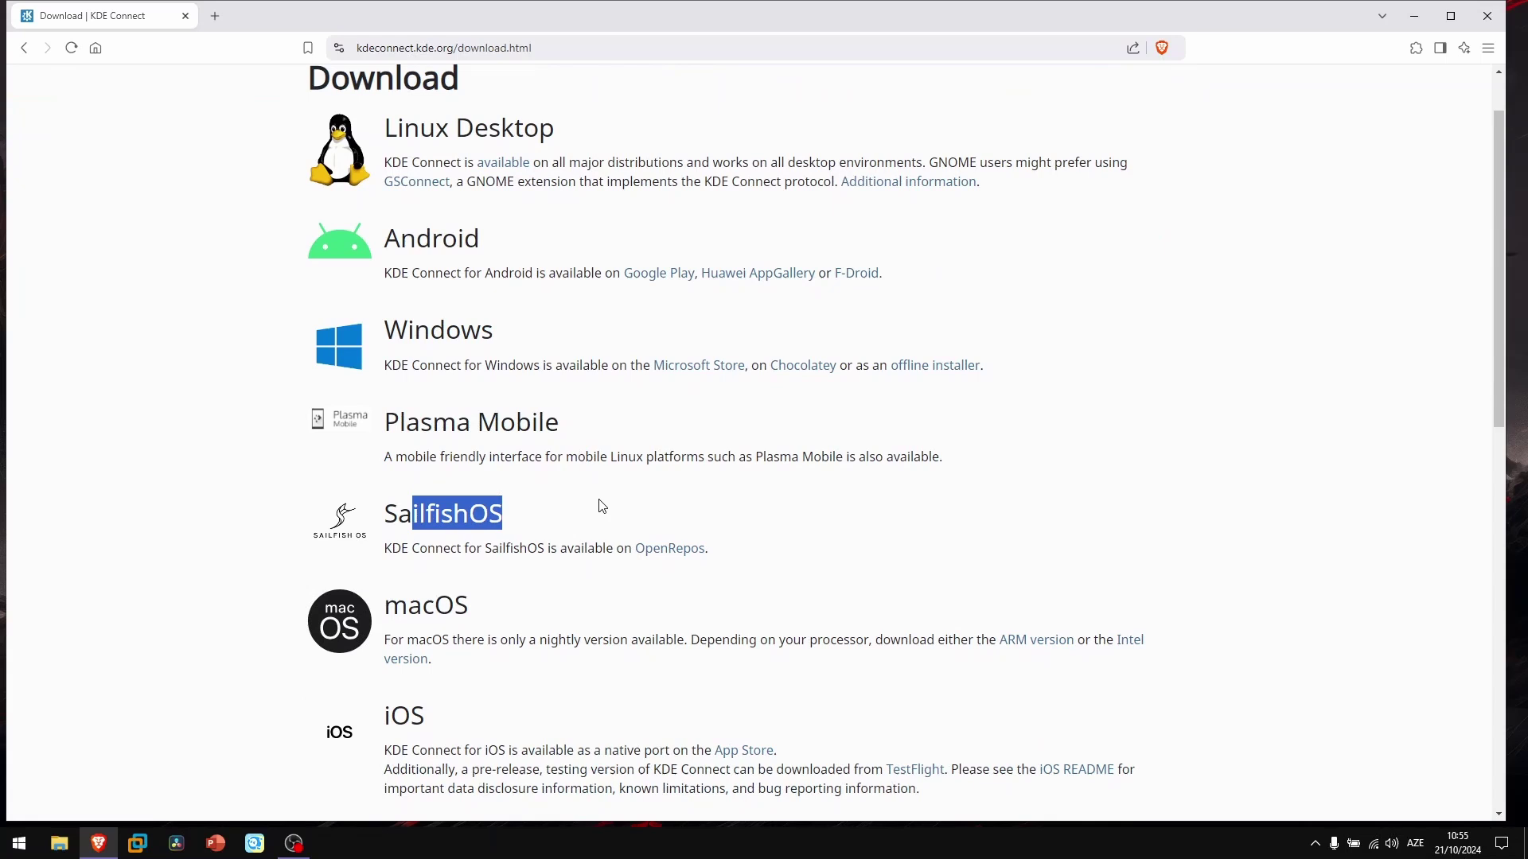
{"action": "left_click_drag", "start_coordinate": [376, 594], "coordinate": [508, 587]}
{"action": "scroll", "coordinate": [509, 586], "scroll_direction": "down", "scroll_amount": 3}
{"action": "left_click_drag", "start_coordinate": [424, 399], "coordinate": [410, 399]}
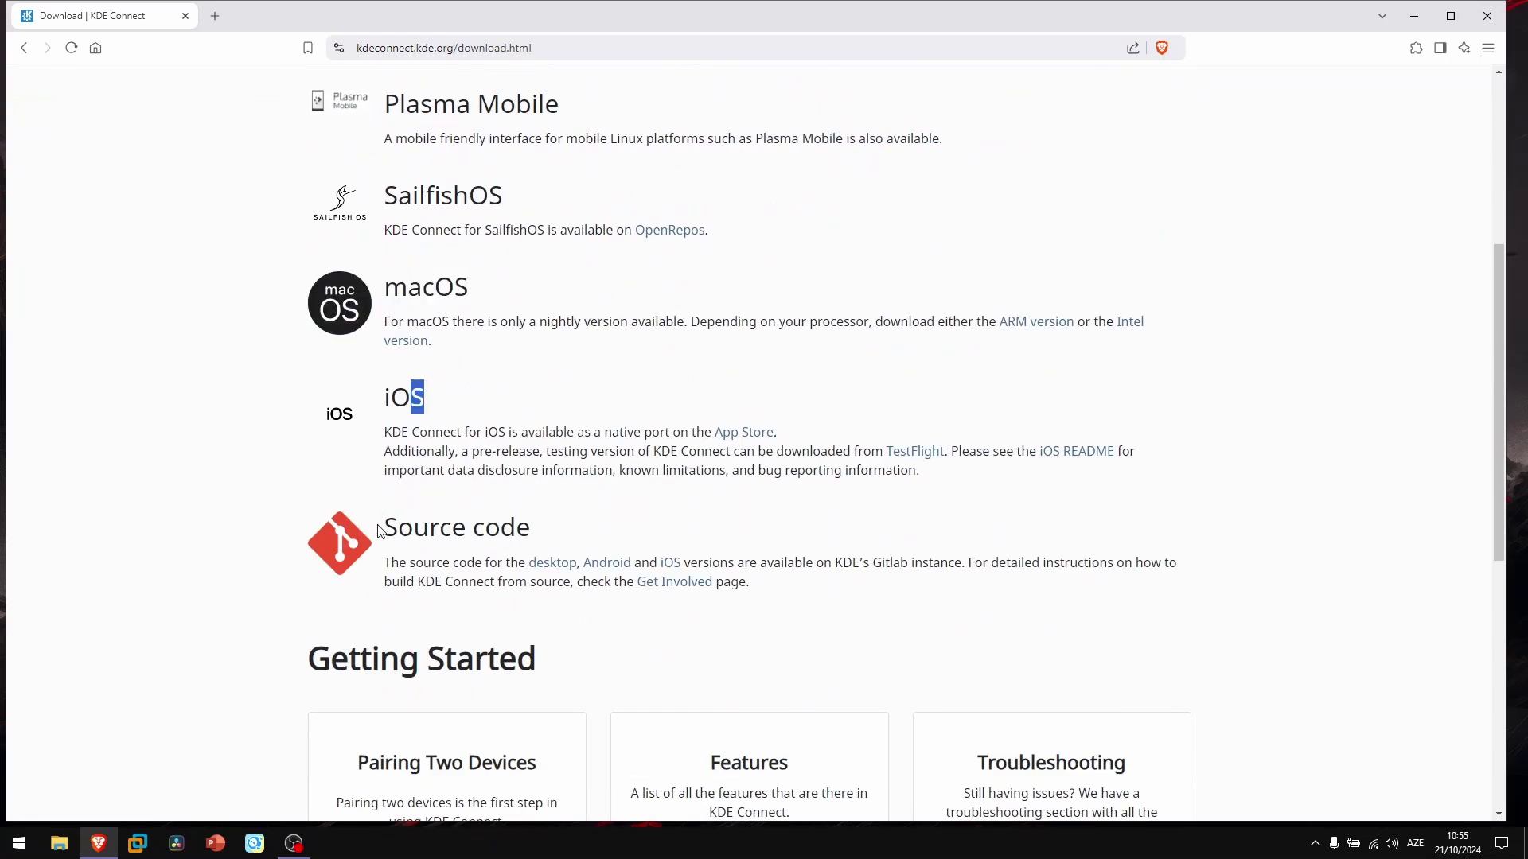
{"action": "left_click_drag", "start_coordinate": [380, 531], "coordinate": [593, 550]}
{"action": "scroll", "coordinate": [593, 551], "scroll_direction": "down", "scroll_amount": 3}
{"action": "scroll", "coordinate": [624, 533], "scroll_direction": "up", "scroll_amount": 6}
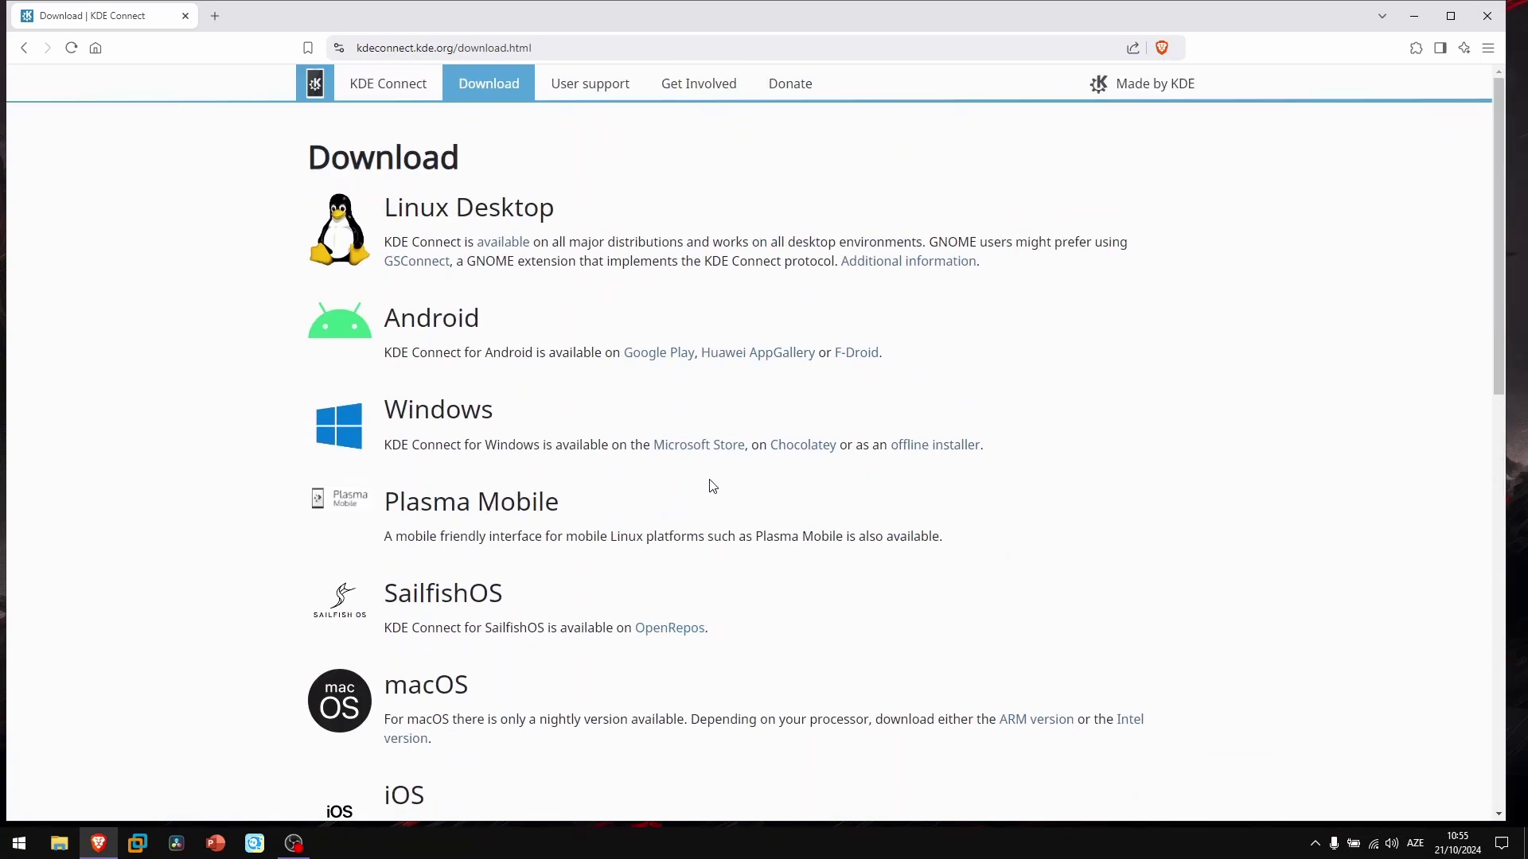
Fetch the Windows offline installer and start sending a file from the phone to the PC.
{"action": "left_click", "coordinate": [932, 447]}
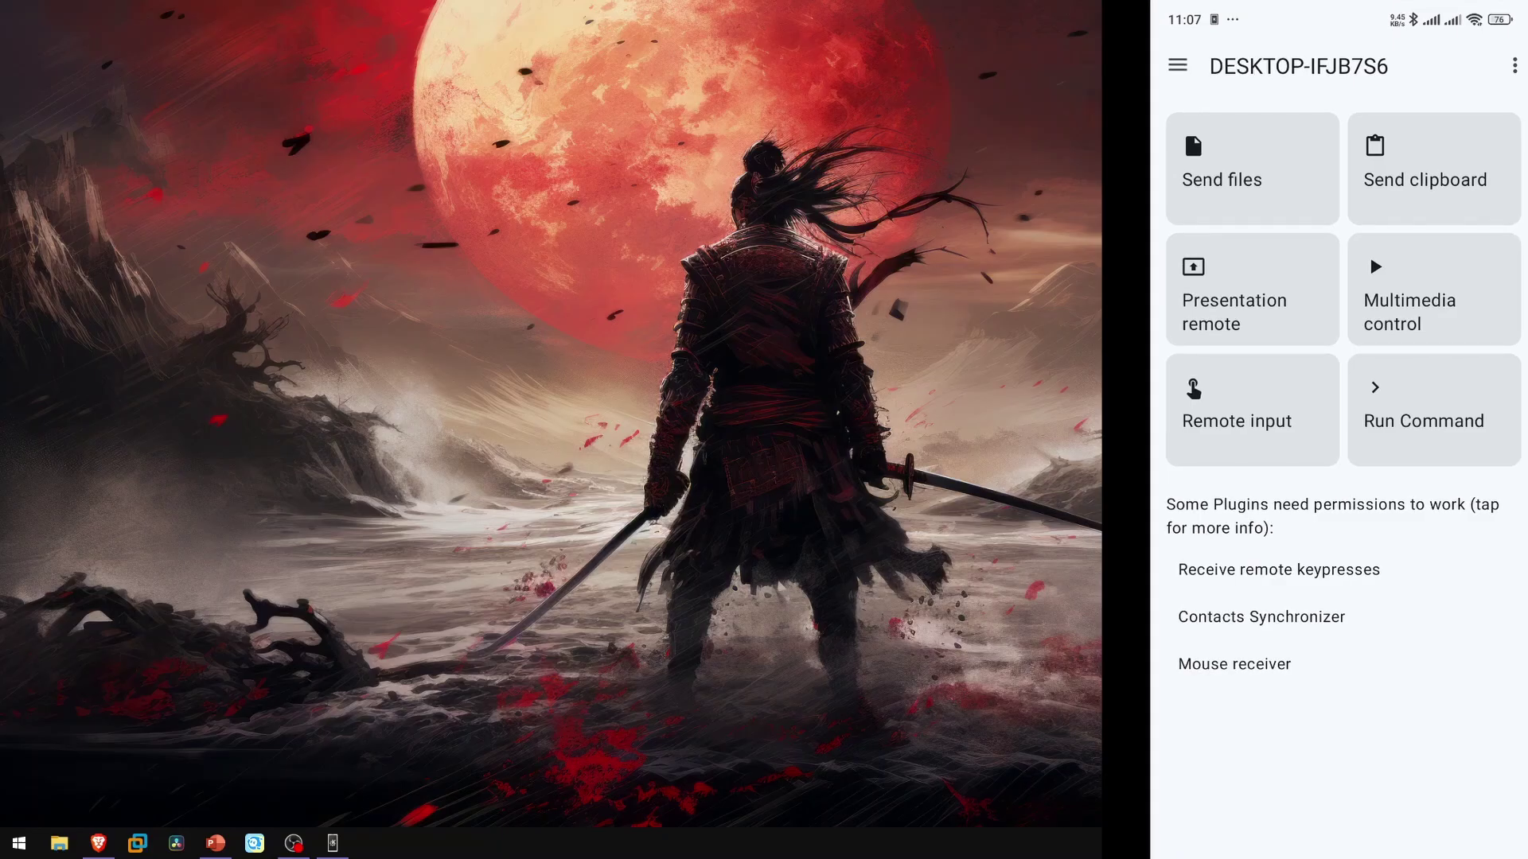
{"action": "left_click", "coordinate": [1252, 169]}
Pick a photo from the phone's Download folder and send it to the PC.
{"action": "left_click", "coordinate": [1252, 167]}
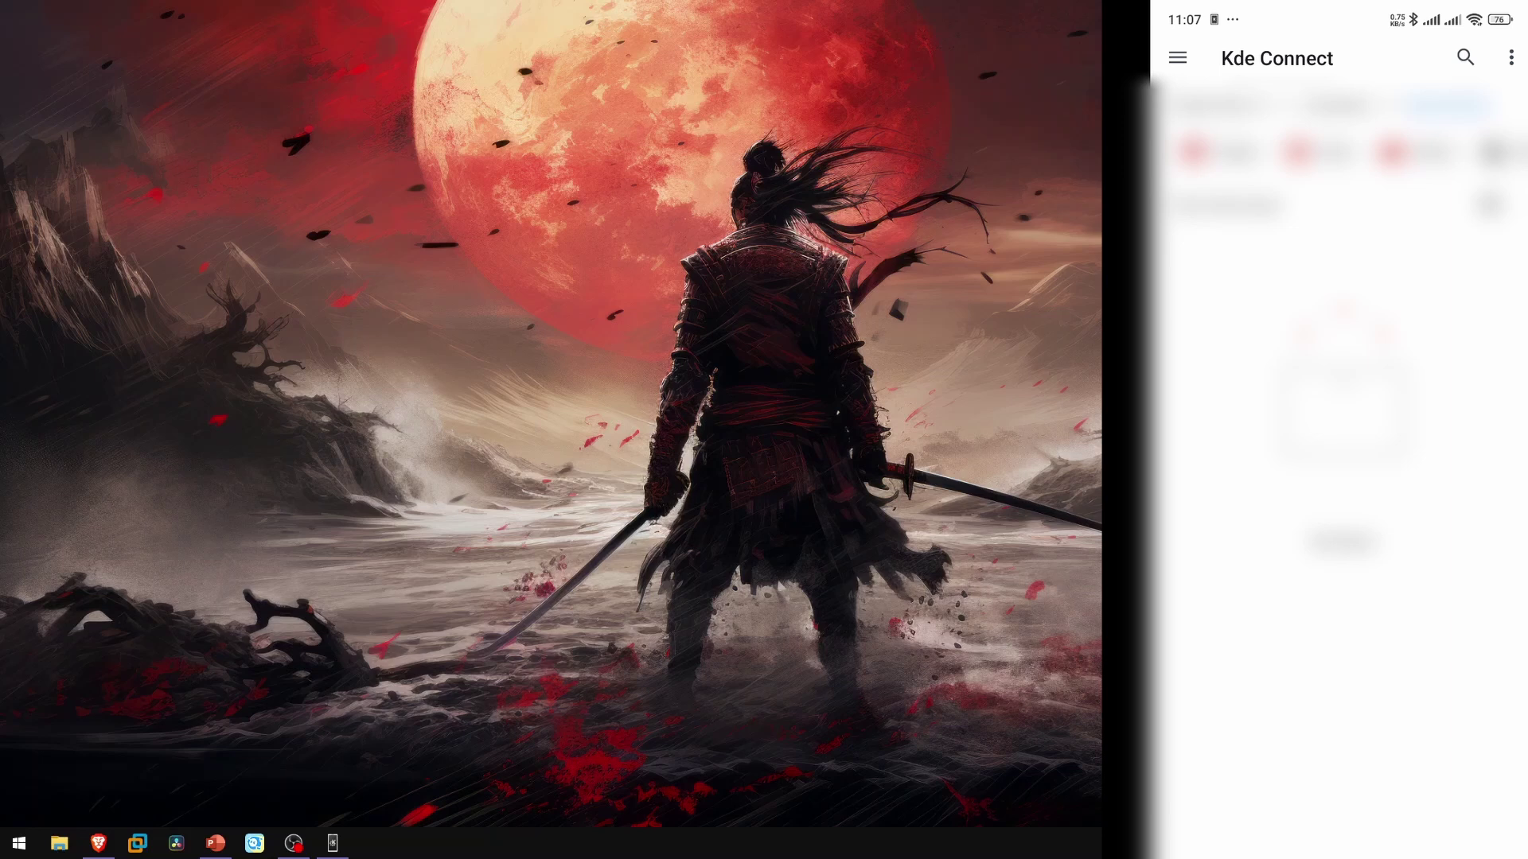
{"action": "scroll", "coordinate": [1337, 477], "scroll_direction": "down", "scroll_amount": 2}
{"action": "scroll", "coordinate": [1338, 477], "scroll_direction": "down", "scroll_amount": 2}
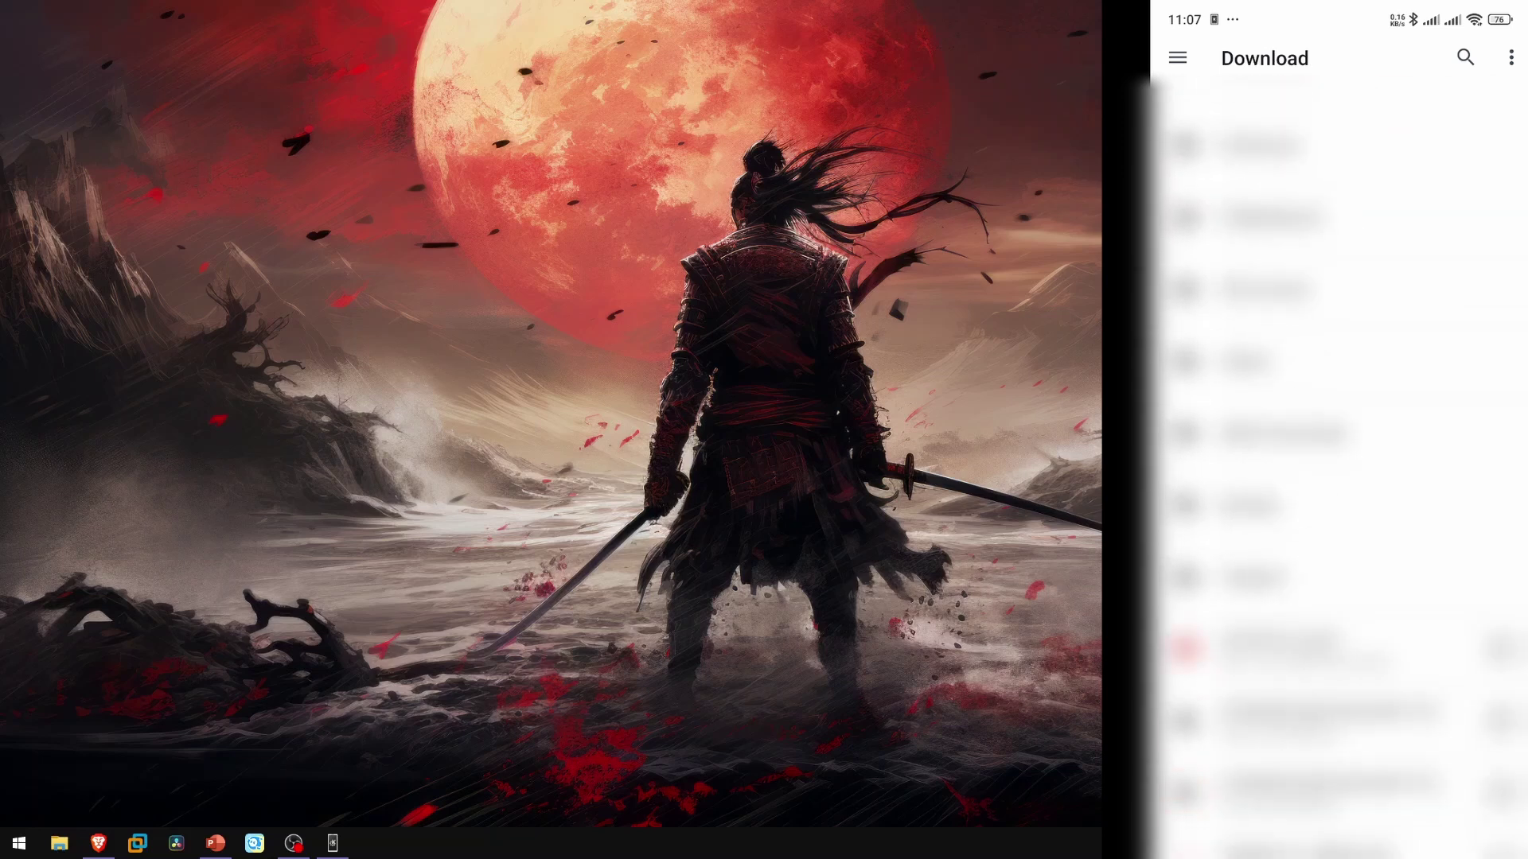
{"action": "scroll", "coordinate": [1336, 477], "scroll_direction": "down", "scroll_amount": 2}
{"action": "scroll", "coordinate": [1337, 478], "scroll_direction": "down", "scroll_amount": 2}
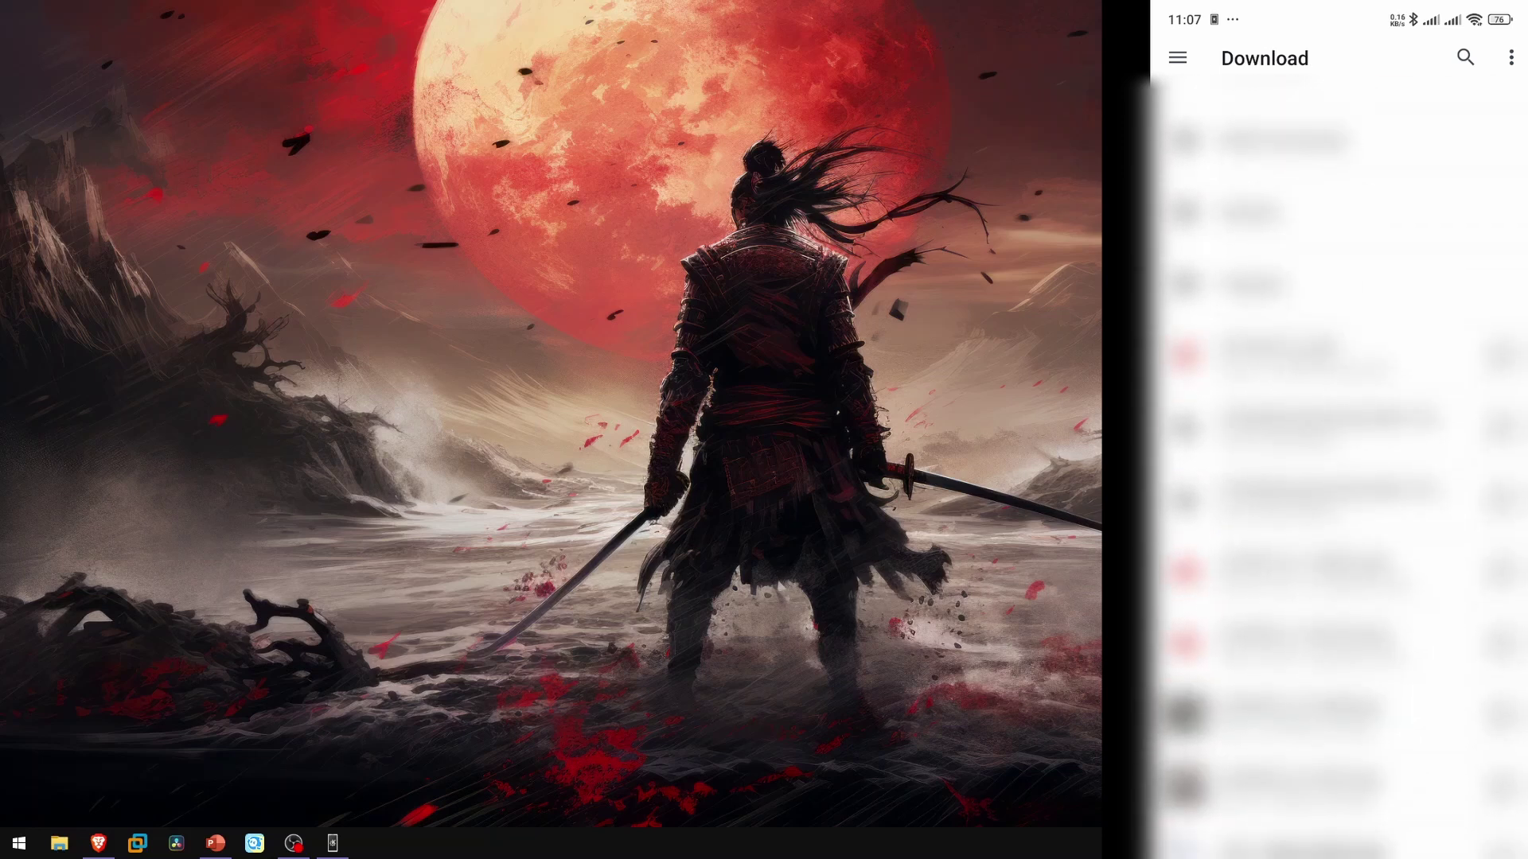
{"action": "scroll", "coordinate": [1336, 477], "scroll_direction": "down", "scroll_amount": 2}
{"action": "scroll", "coordinate": [1337, 478], "scroll_direction": "down", "scroll_amount": 2}
{"action": "scroll", "coordinate": [1336, 477], "scroll_direction": "down", "scroll_amount": 2}
{"action": "scroll", "coordinate": [1336, 477], "scroll_direction": "down", "scroll_amount": 2}
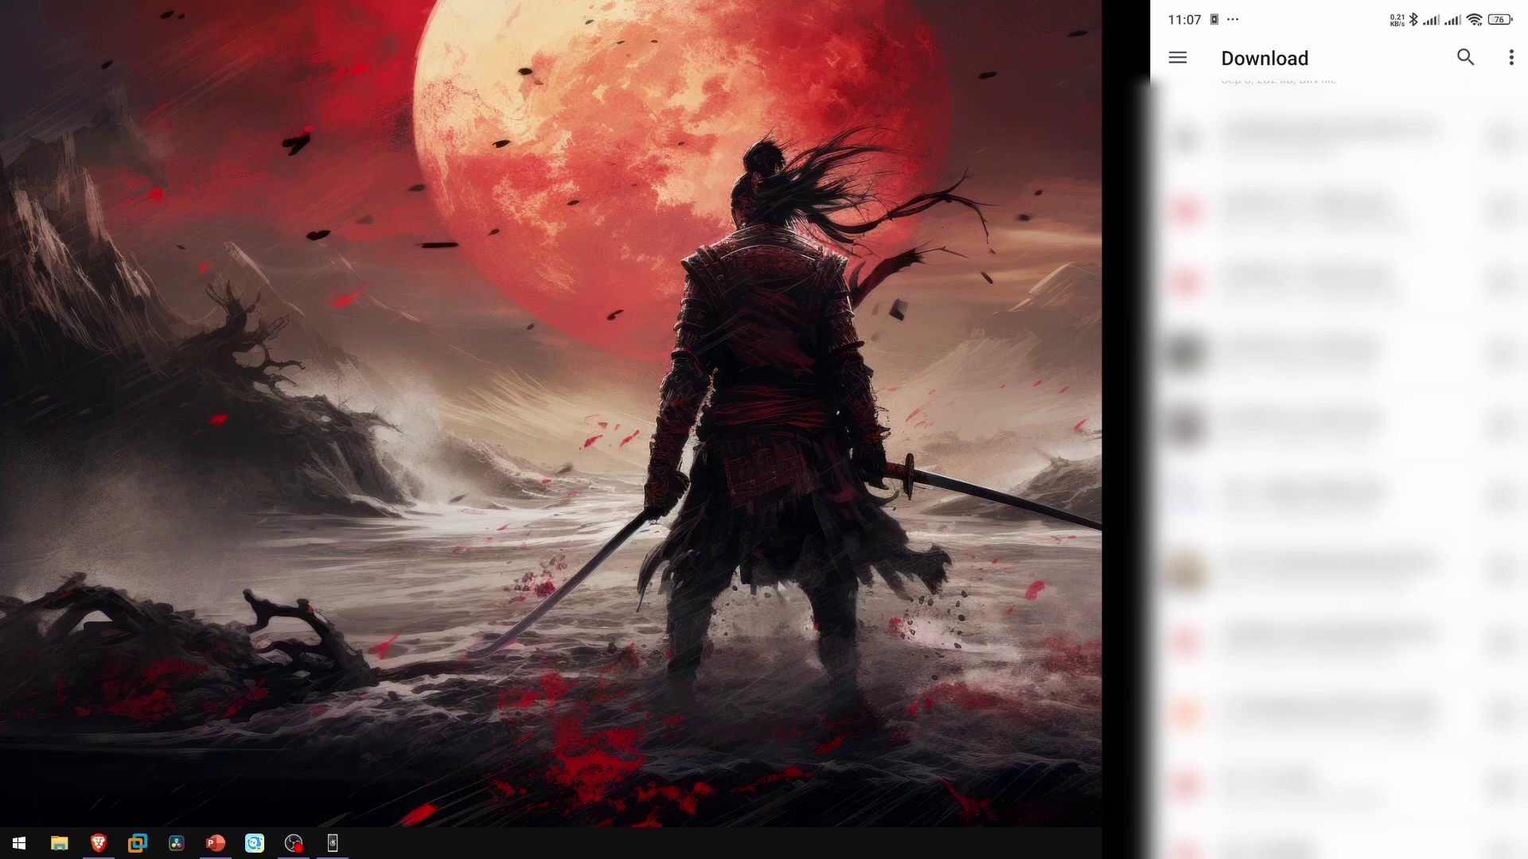
{"action": "left_click", "coordinate": [1301, 353]}
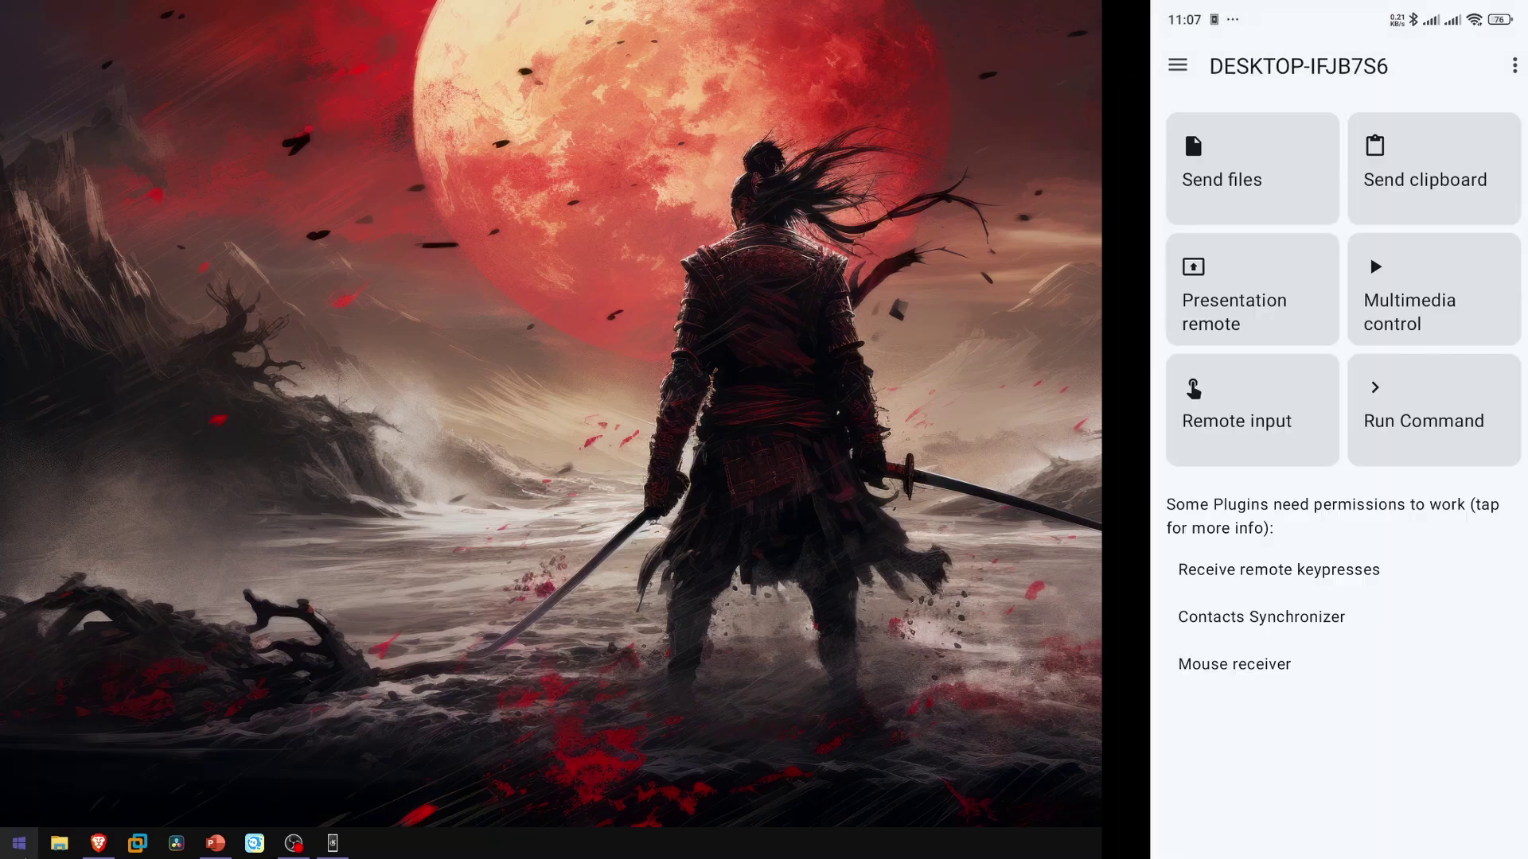
View the received photo from Downloads in File Explorer, close it, and start a blank Notepad.
{"action": "left_click", "coordinate": [59, 842]}
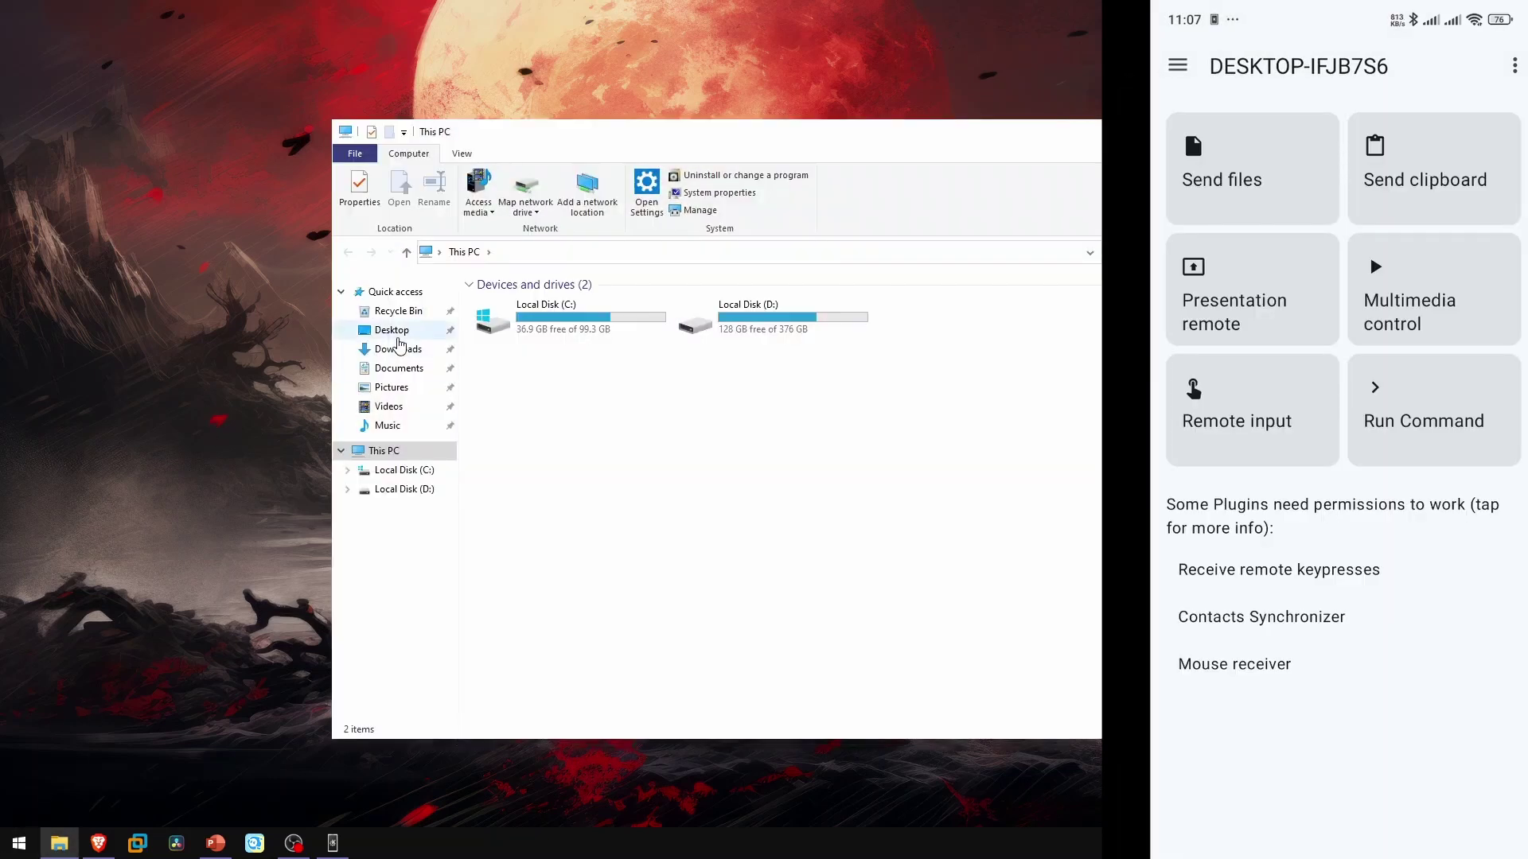
{"action": "left_click", "coordinate": [384, 347]}
{"action": "double_click", "coordinate": [548, 320]}
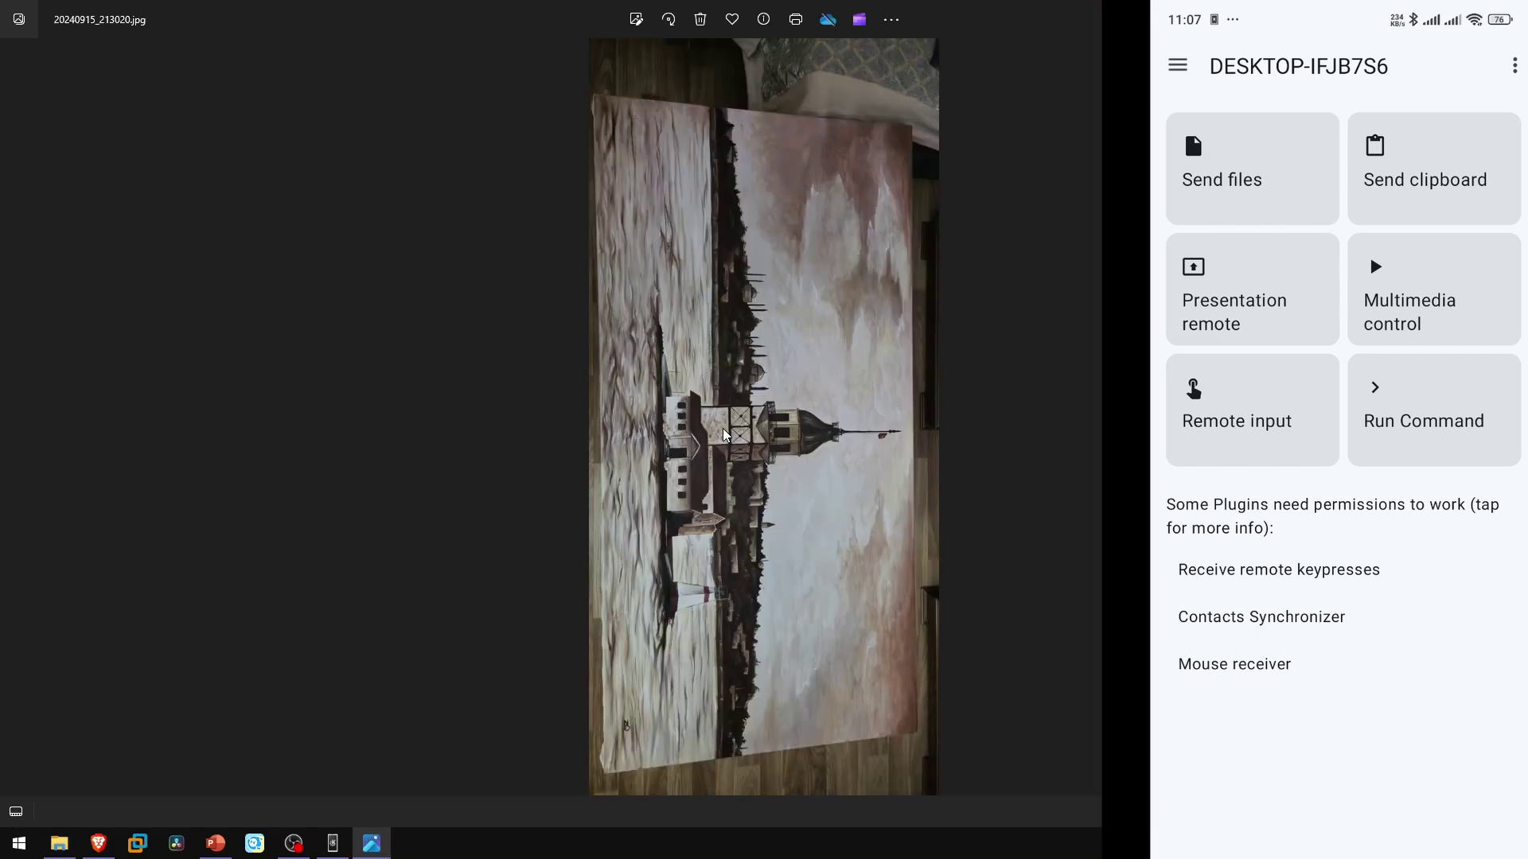
{"action": "key", "text": "alt+F4"}
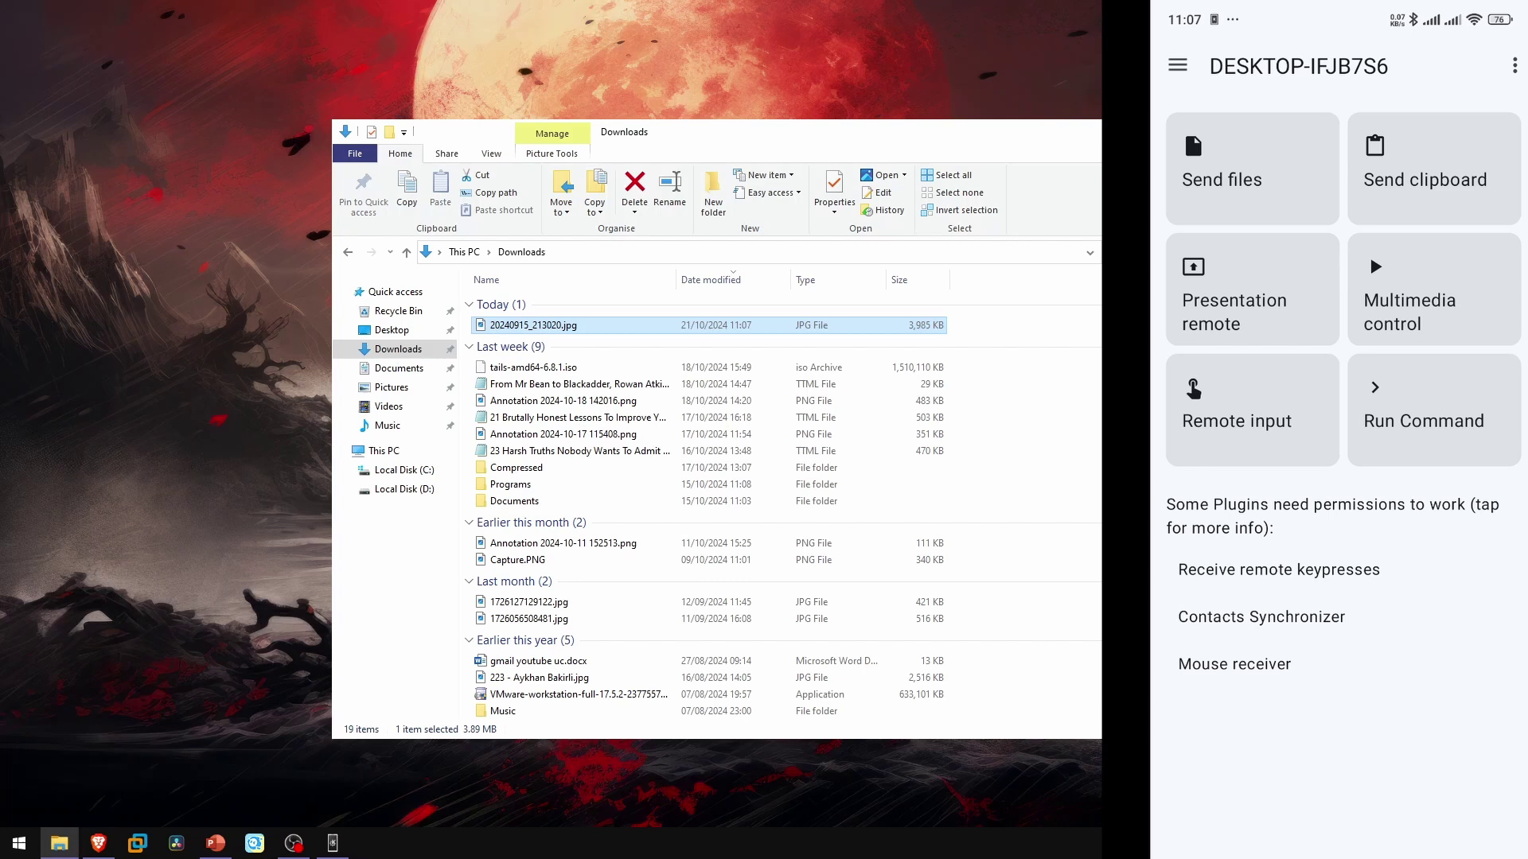
{"action": "left_click", "coordinate": [1433, 168]}
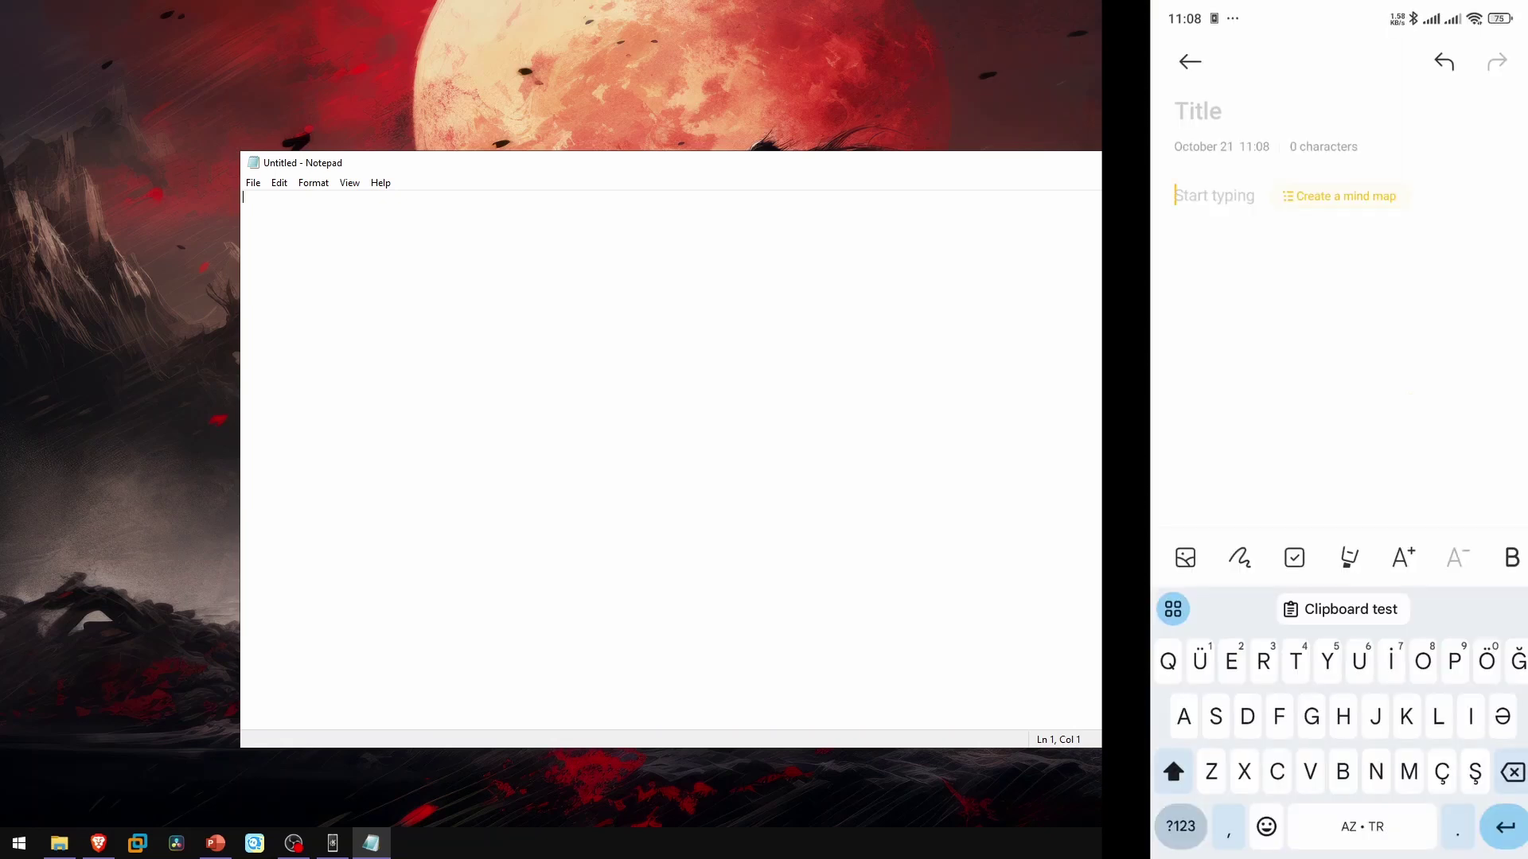
{"action": "type", "text": "My"}
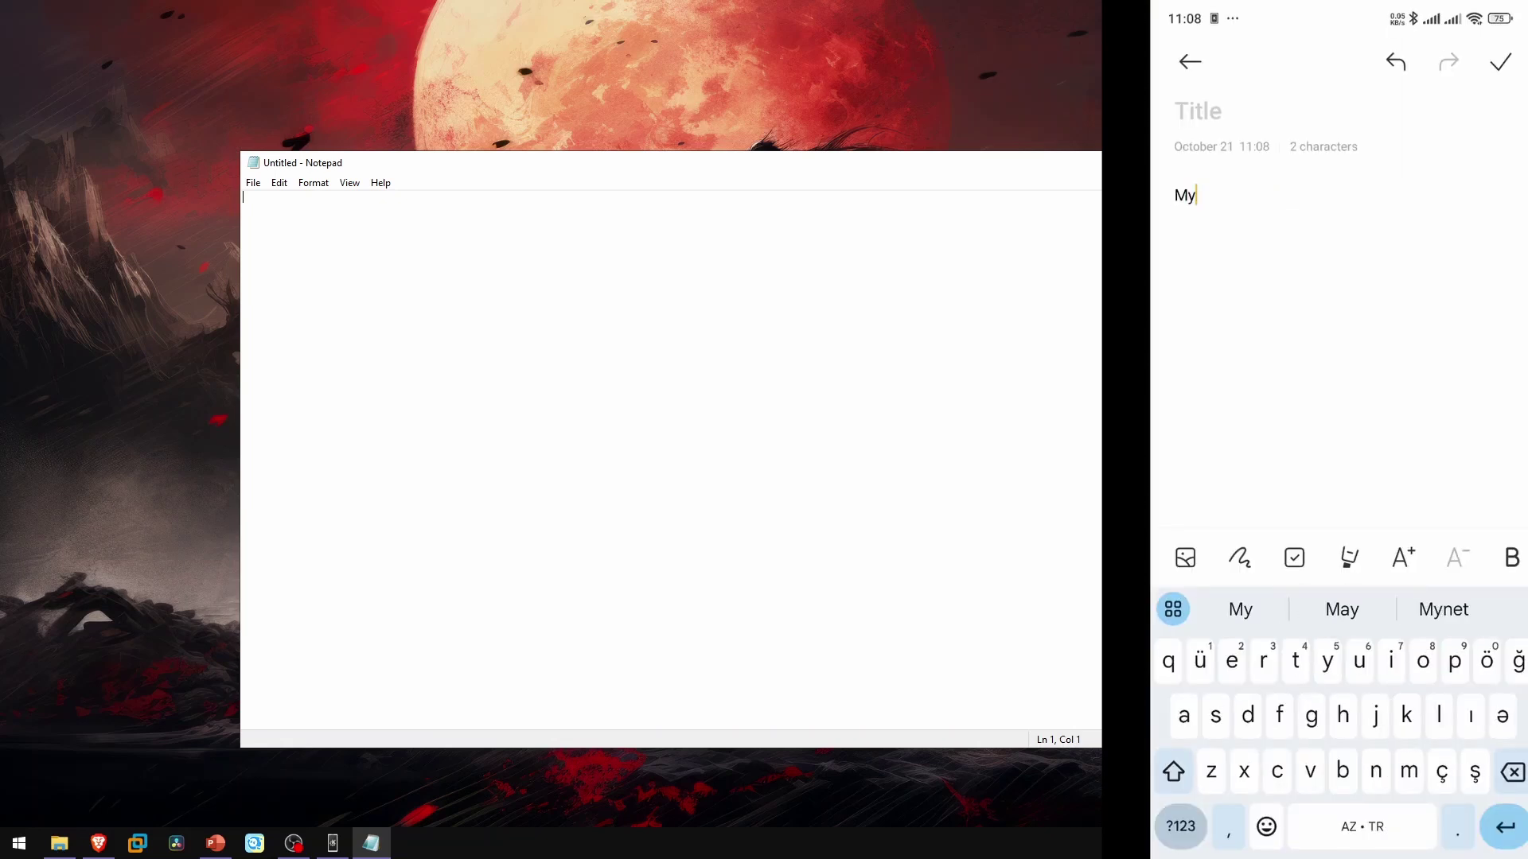
{"action": "type", "text": " channel Ayx"}
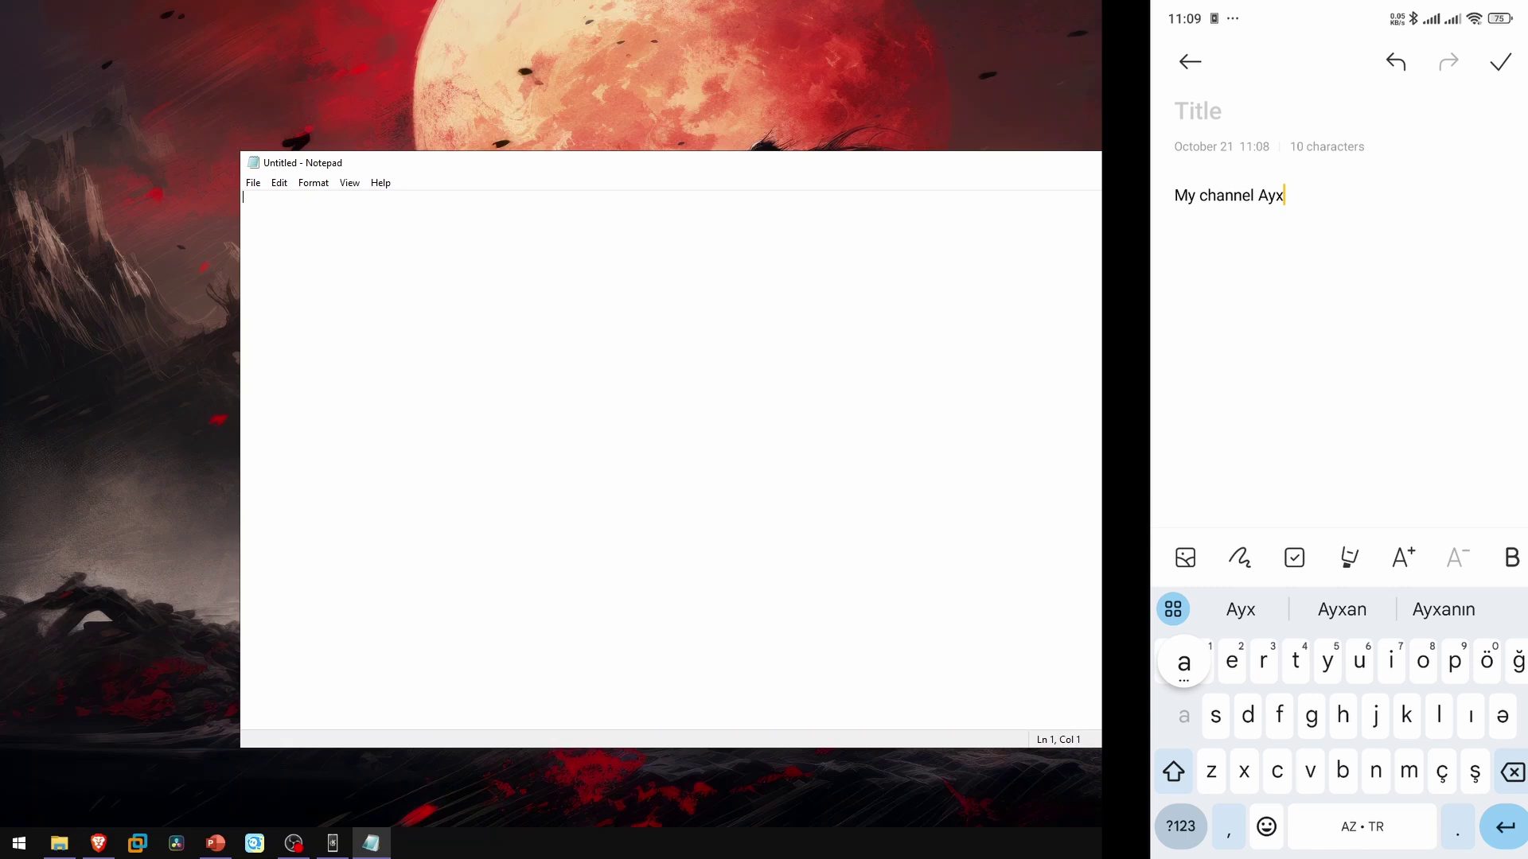
{"action": "type", "text": "an"}
Copy 'My channel Ayxan' from the phone note and send it with KDE Connect's Send clipboard.
{"action": "double_click", "coordinate": [1226, 194]}
{"action": "left_click", "coordinate": [1273, 130]}
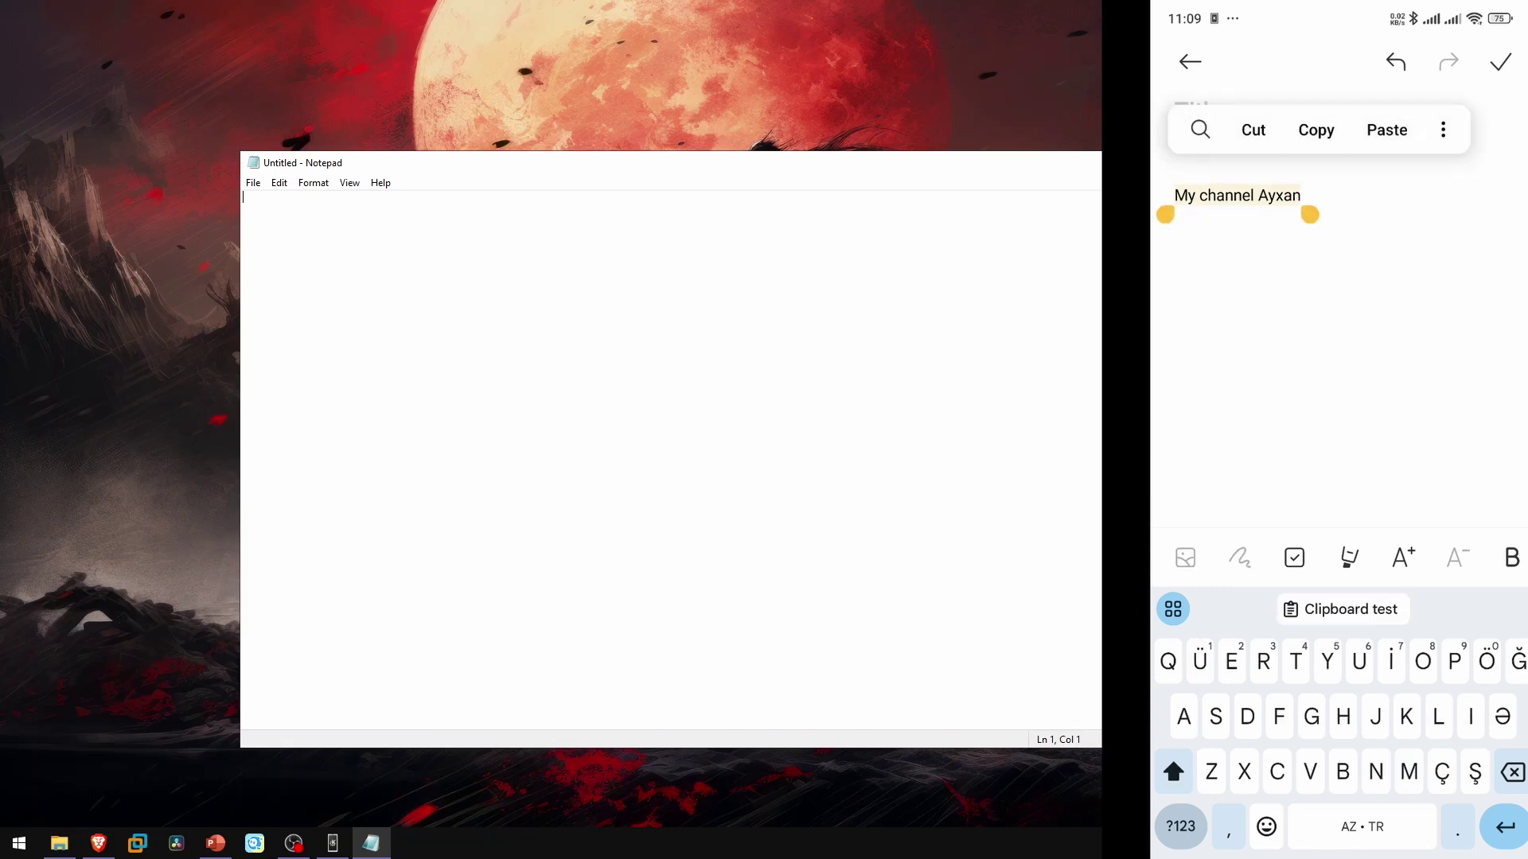
{"action": "left_click", "coordinate": [1315, 128]}
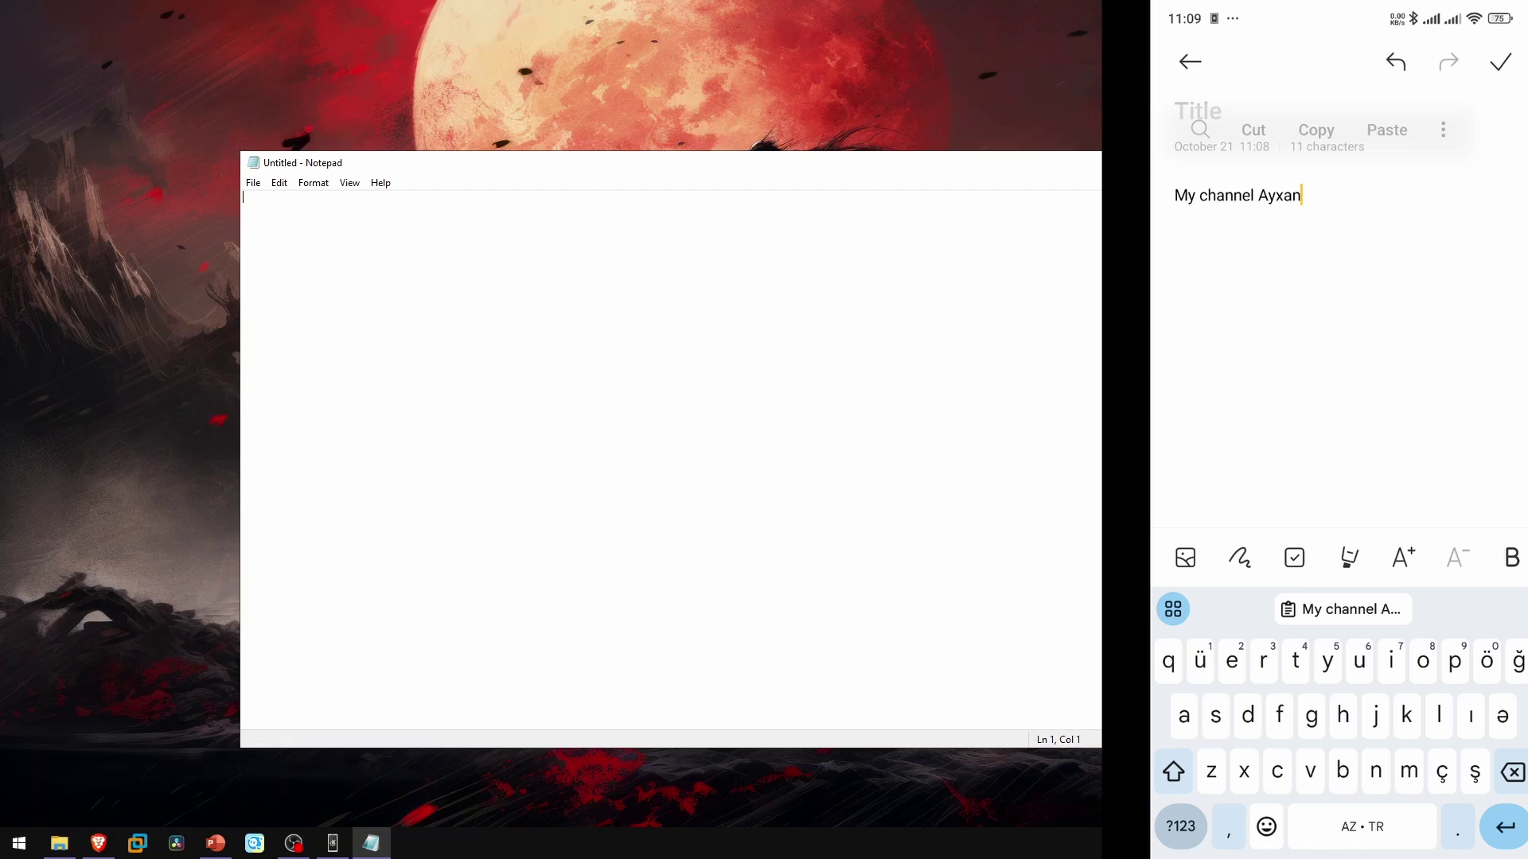
{"action": "left_click_drag", "start_coordinate": [1338, 853], "coordinate": [1337, 537]}
{"action": "left_click", "coordinate": [1432, 501]}
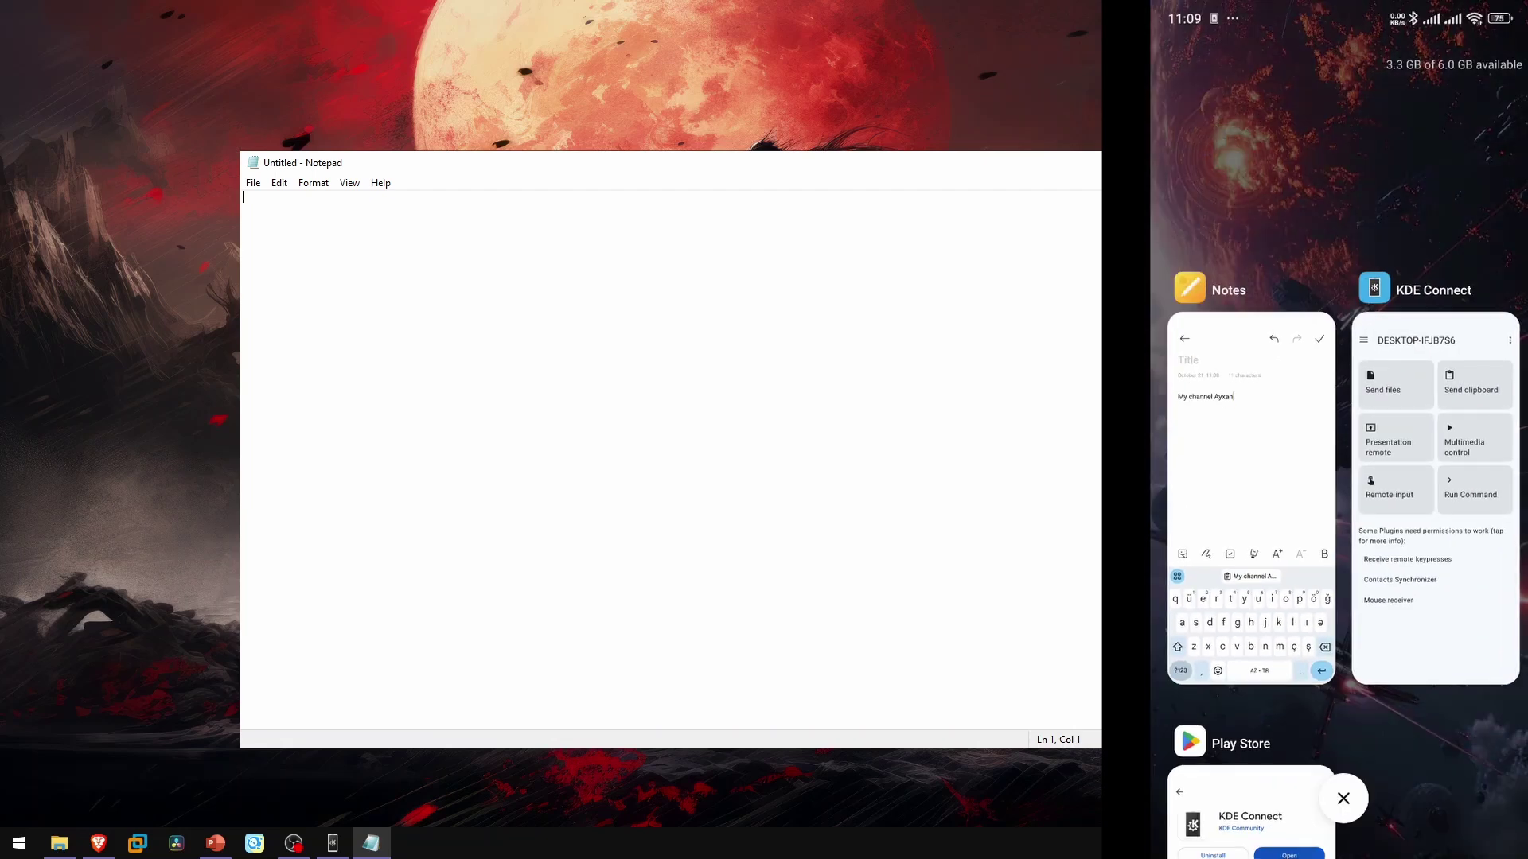
{"action": "left_click", "coordinate": [1433, 167]}
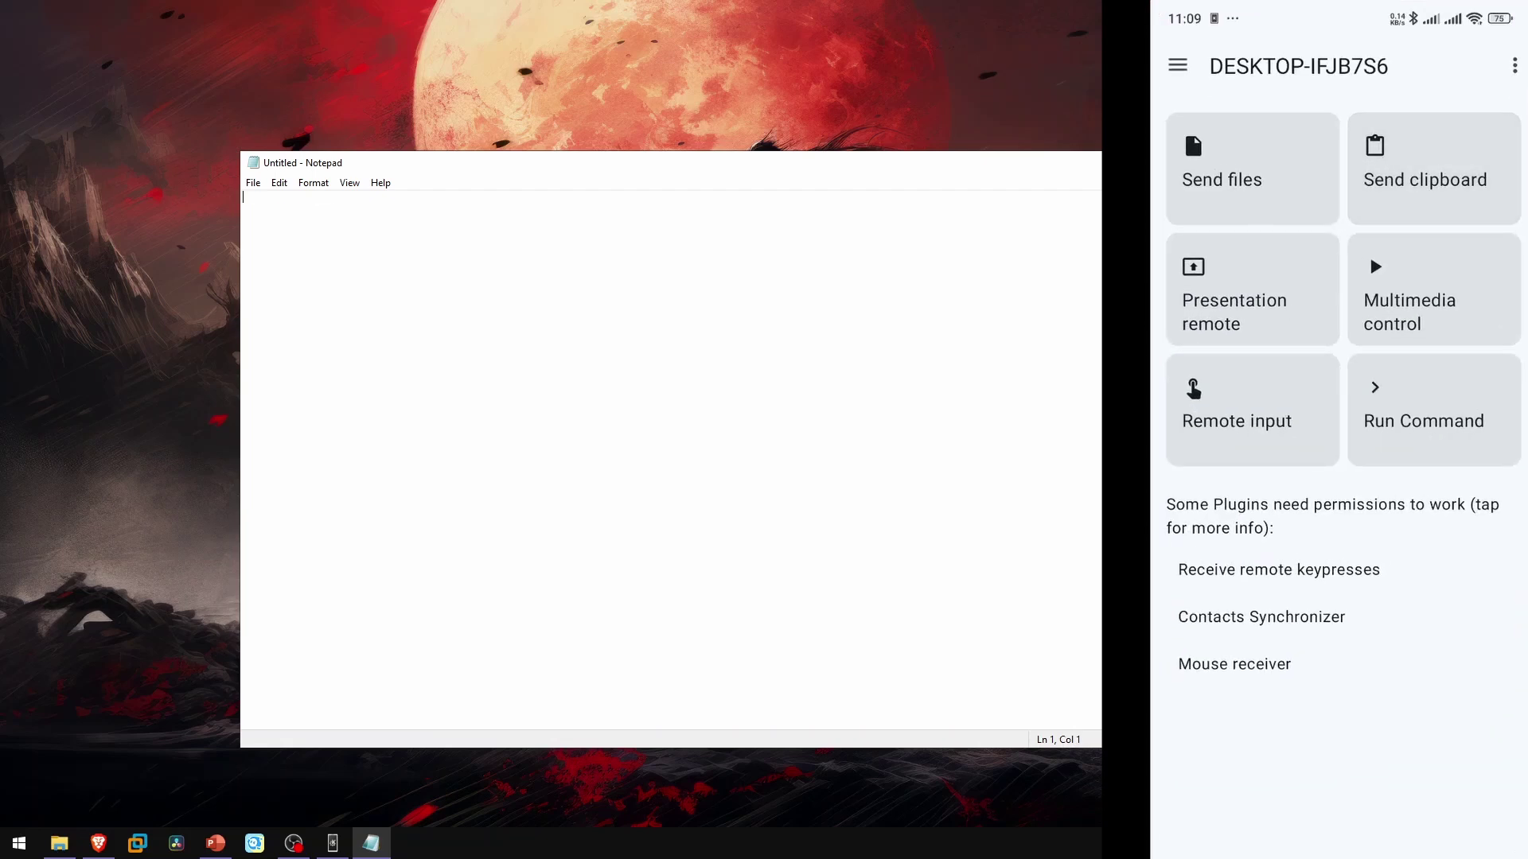
Paste 'My channel Ayxan' into Notepad and start a new line in the phone note.
{"action": "key", "text": "ctrl+v"}
{"action": "left_click", "coordinate": [1432, 167]}
{"action": "left_click_drag", "start_coordinate": [1337, 853], "coordinate": [1336, 538]}
{"action": "left_click", "coordinate": [1433, 501]}
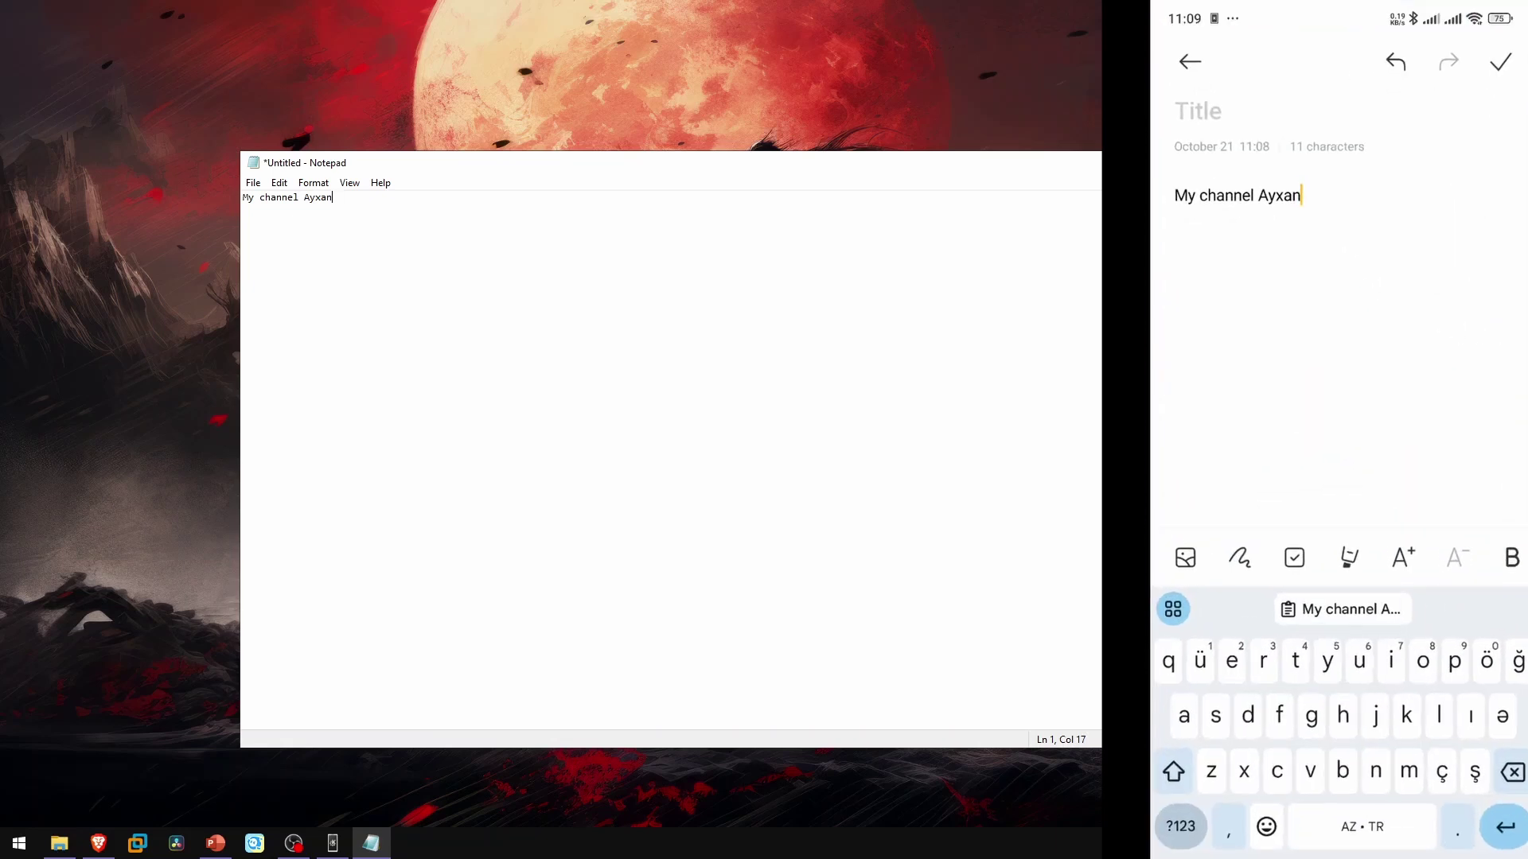
{"action": "left_click", "coordinate": [1501, 61]}
{"action": "left_click", "coordinate": [1301, 203]}
{"action": "key", "text": "Return"}
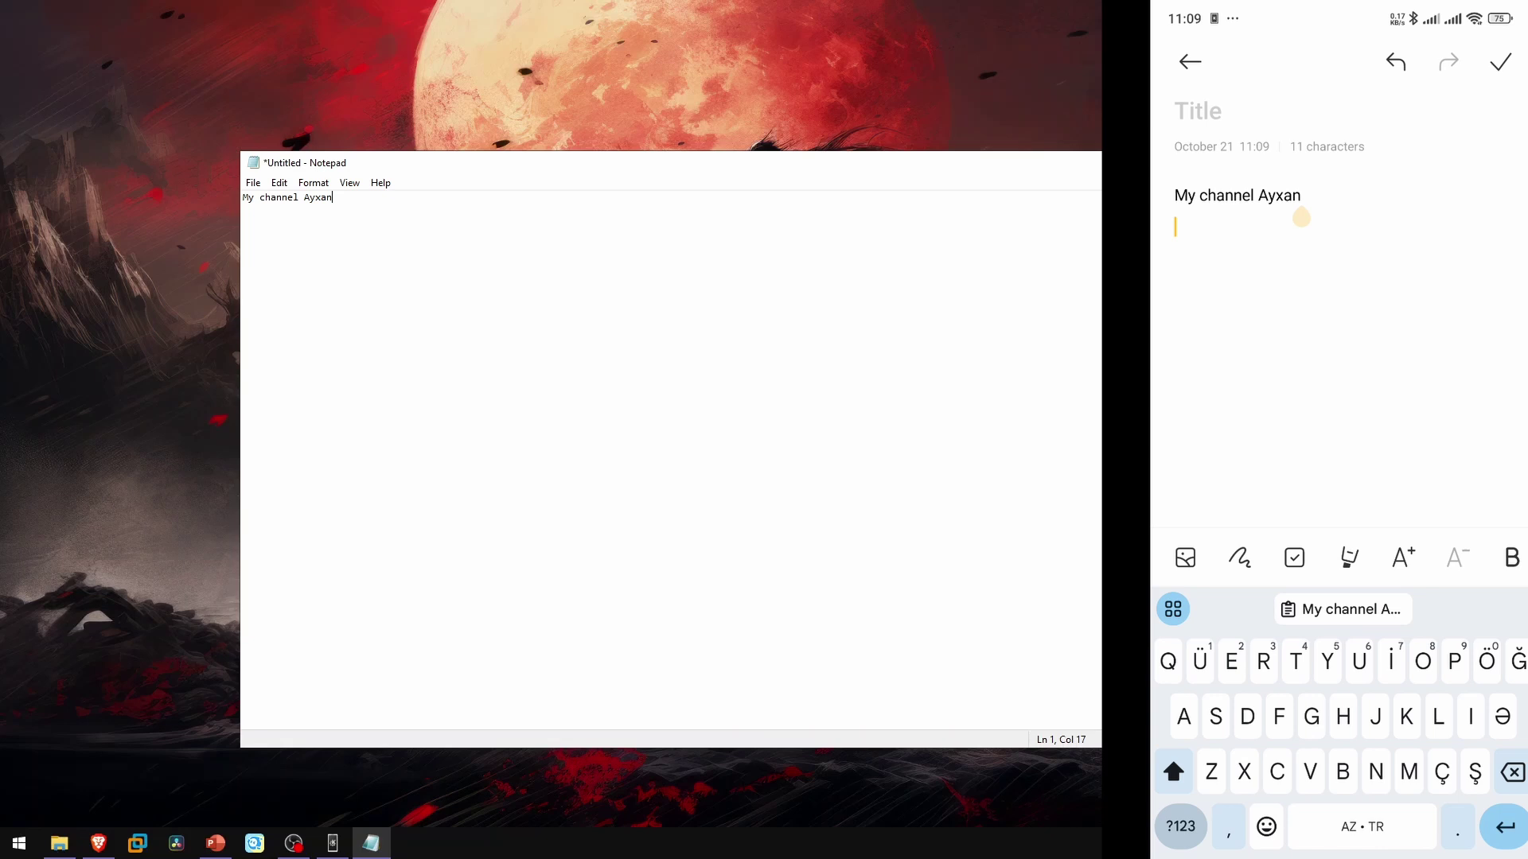
{"action": "type", "text": "Brlo"}
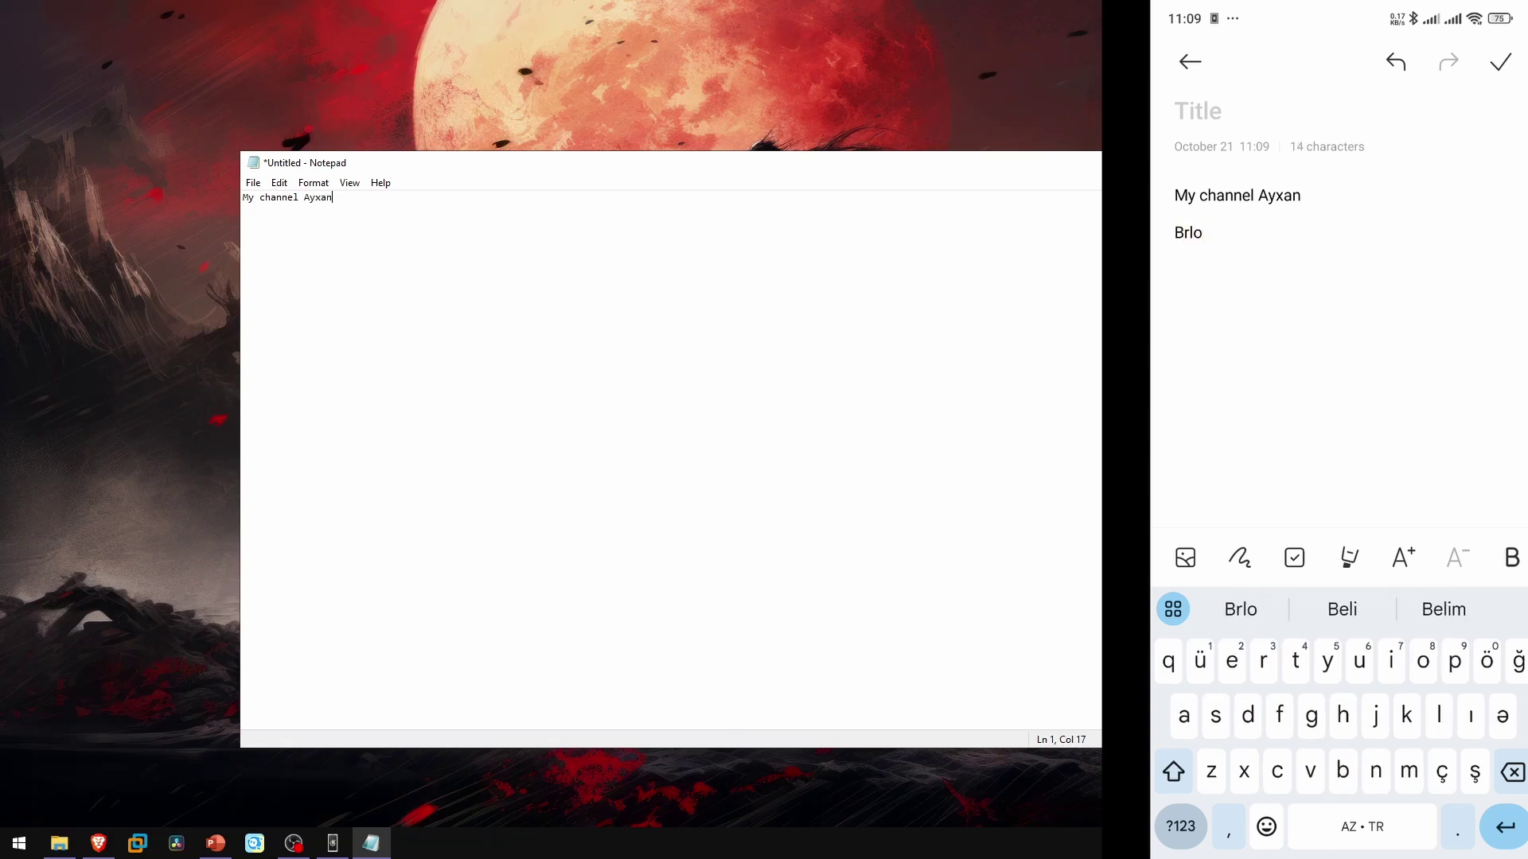
Type and copy the second note line 'Bekirov İt channel'.
{"action": "key", "text": "BackSpace"}
{"action": "key", "text": "BackSpace"}
{"action": "key", "text": "BackSpace"}
{"action": "type", "text": "ekirov"}
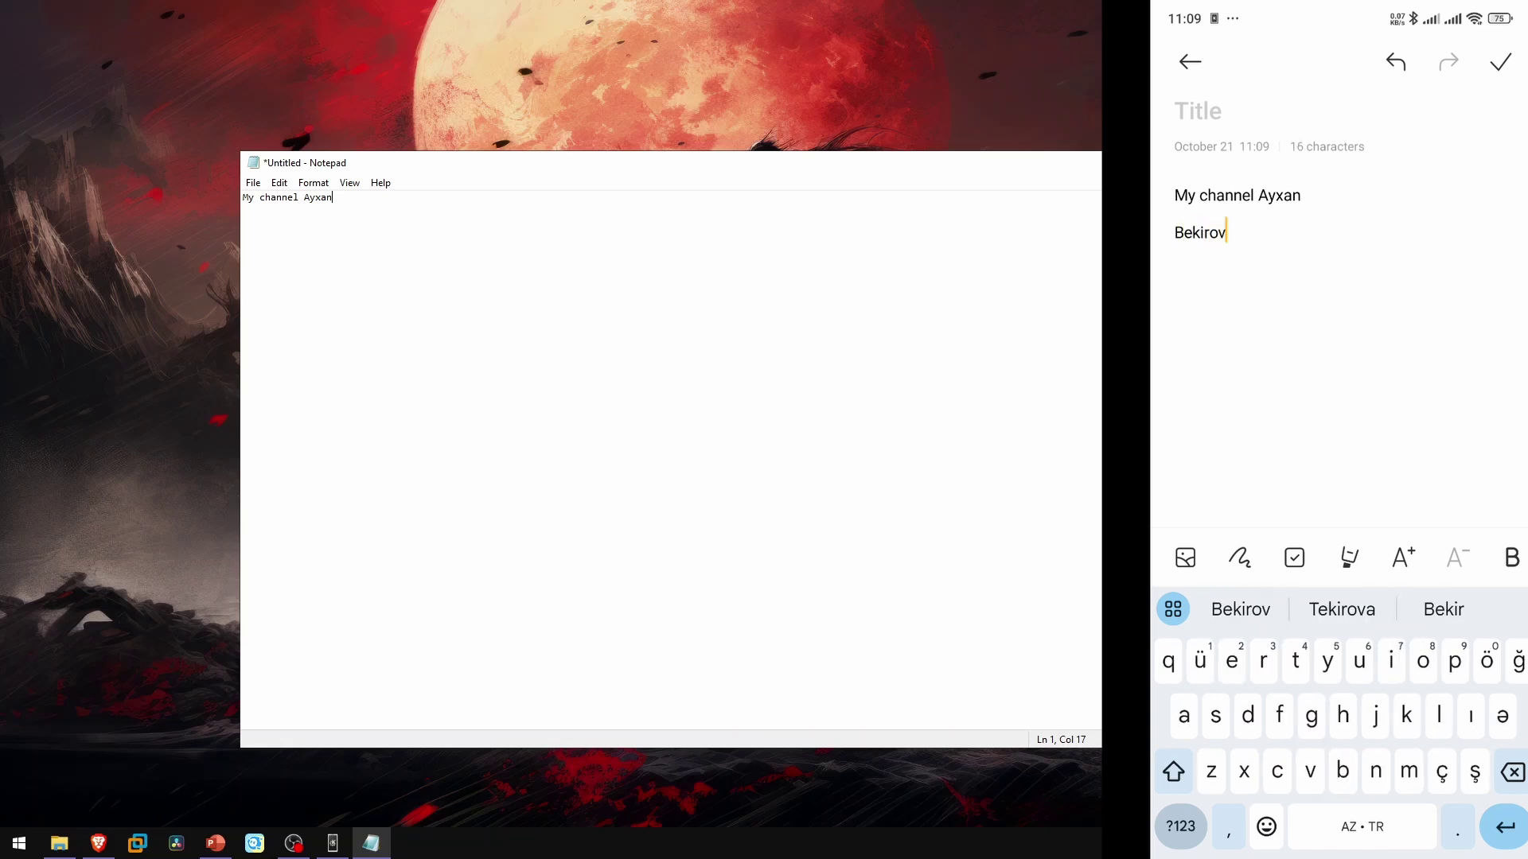
{"action": "type", "text": "ni"}
{"action": "key", "text": "BackSpace"}
{"action": "key", "text": "BackSpace"}
{"action": "type", "text": "İ"}
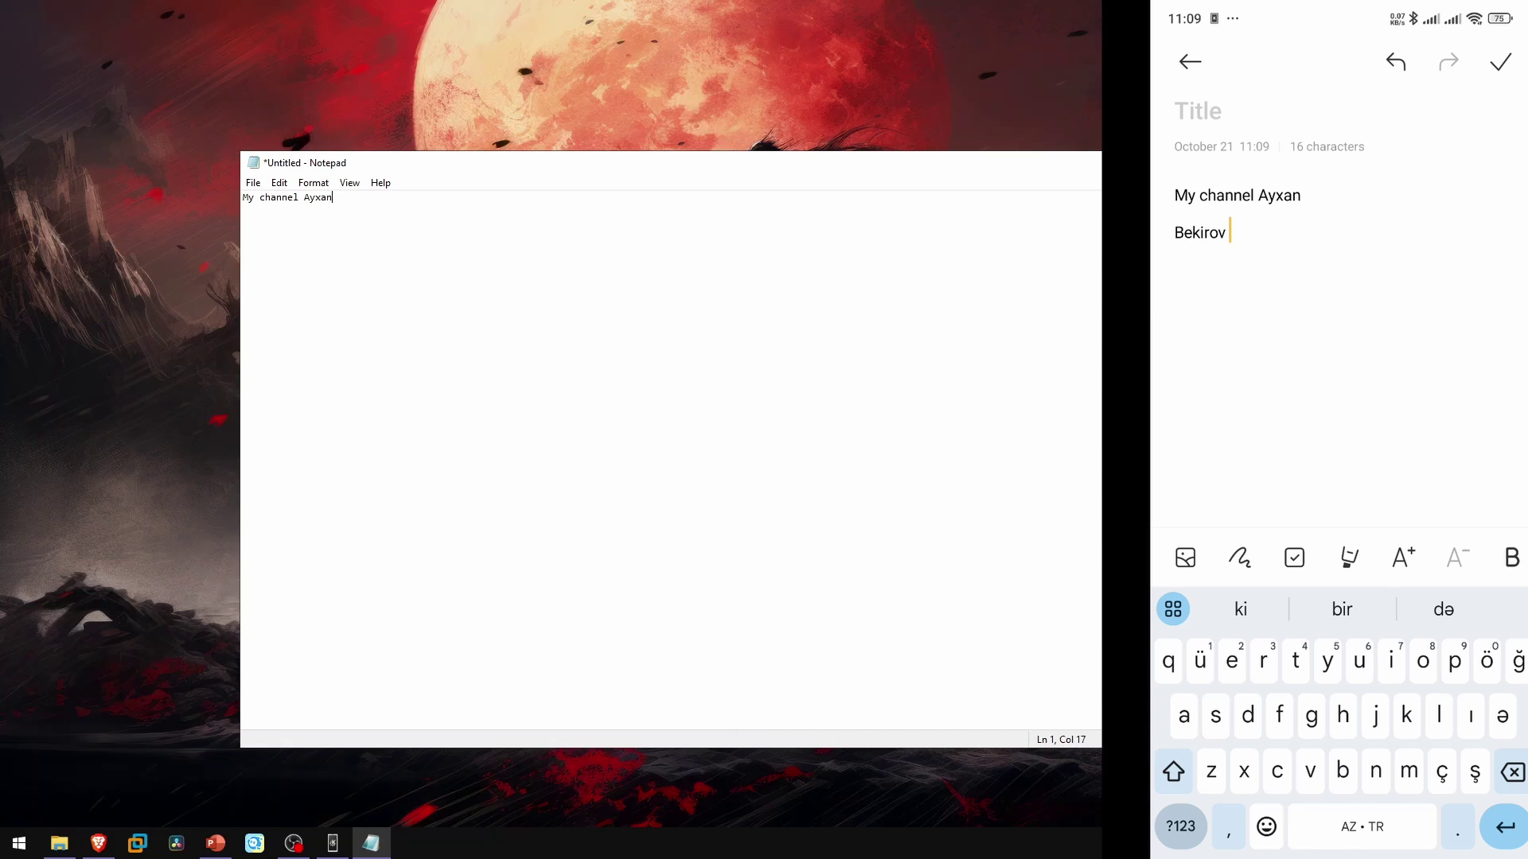
{"action": "type", "text": "t channel"}
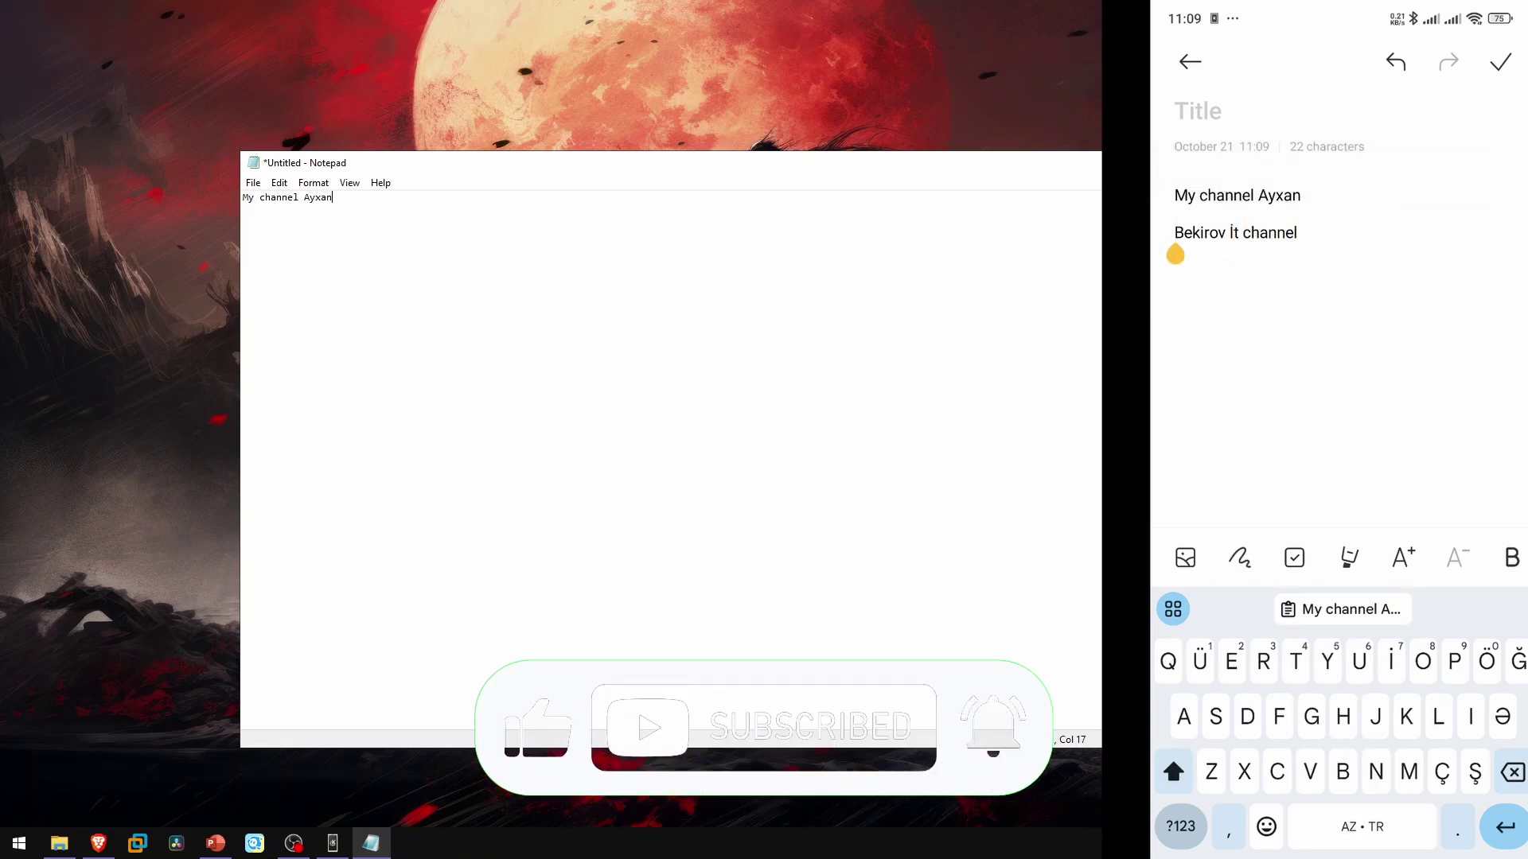
{"action": "left_click_drag", "start_coordinate": [1234, 252], "coordinate": [1308, 252]}
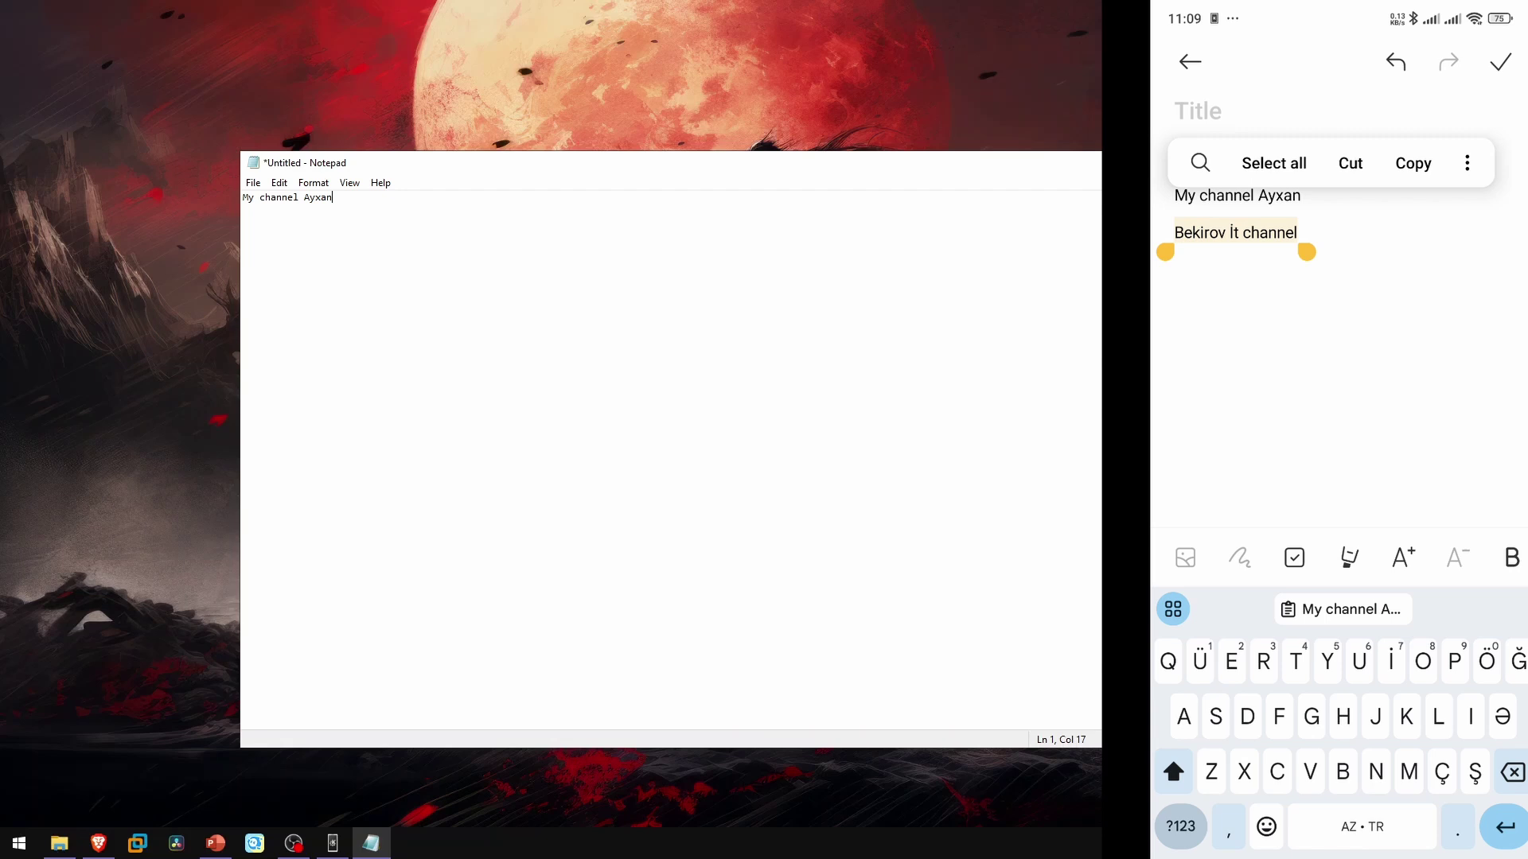
{"action": "left_click", "coordinate": [1412, 162]}
Send 'Bekirov İt channel' to the PC via Send clipboard and select the pasted Notepad text.
{"action": "left_click_drag", "start_coordinate": [1337, 853], "coordinate": [1337, 537]}
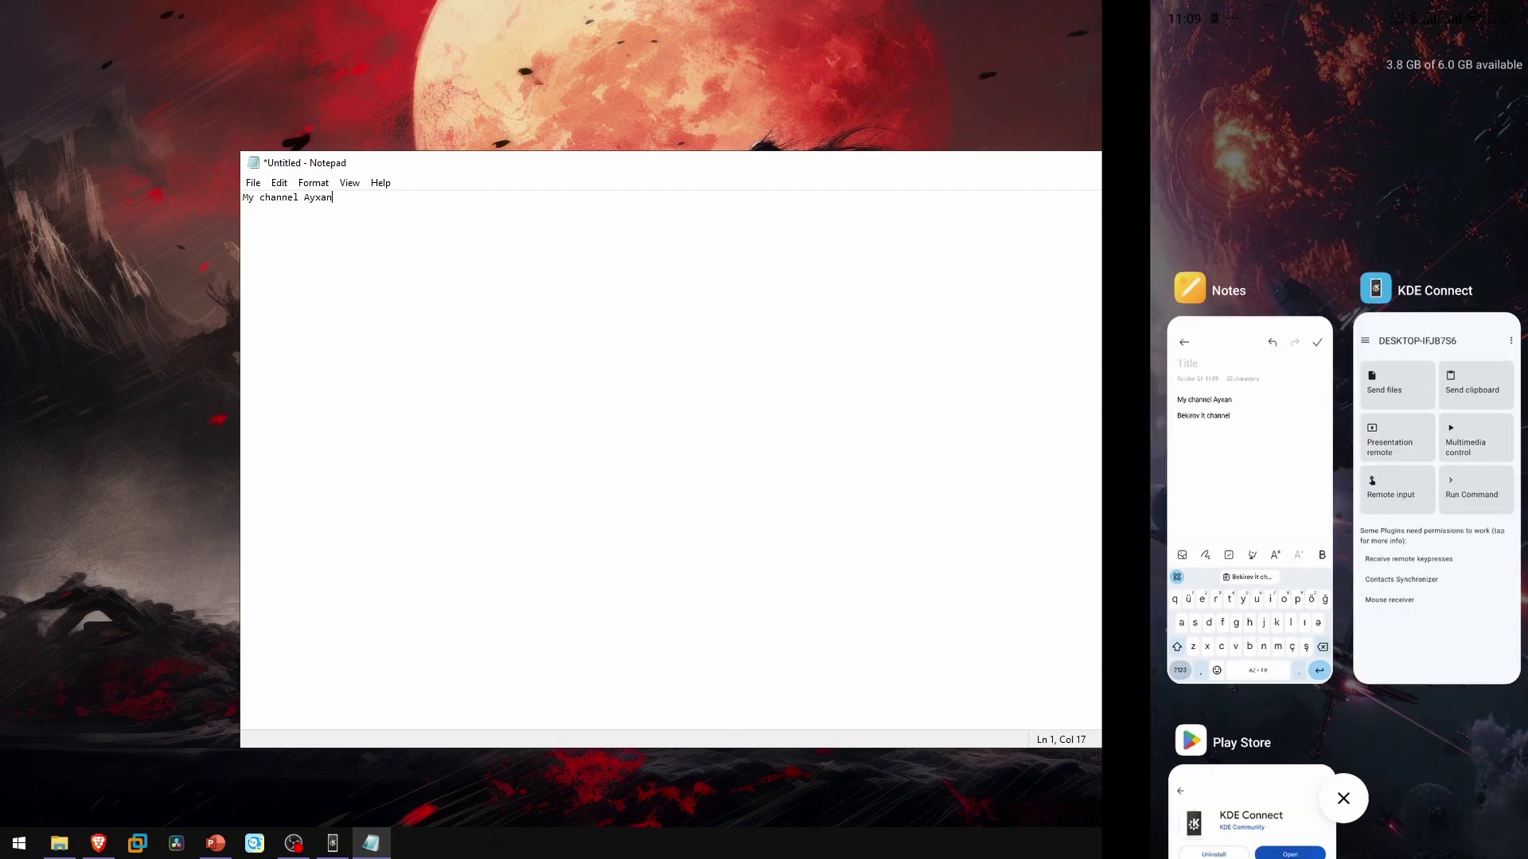
{"action": "left_click", "coordinate": [1435, 501]}
{"action": "left_click", "coordinate": [1432, 167]}
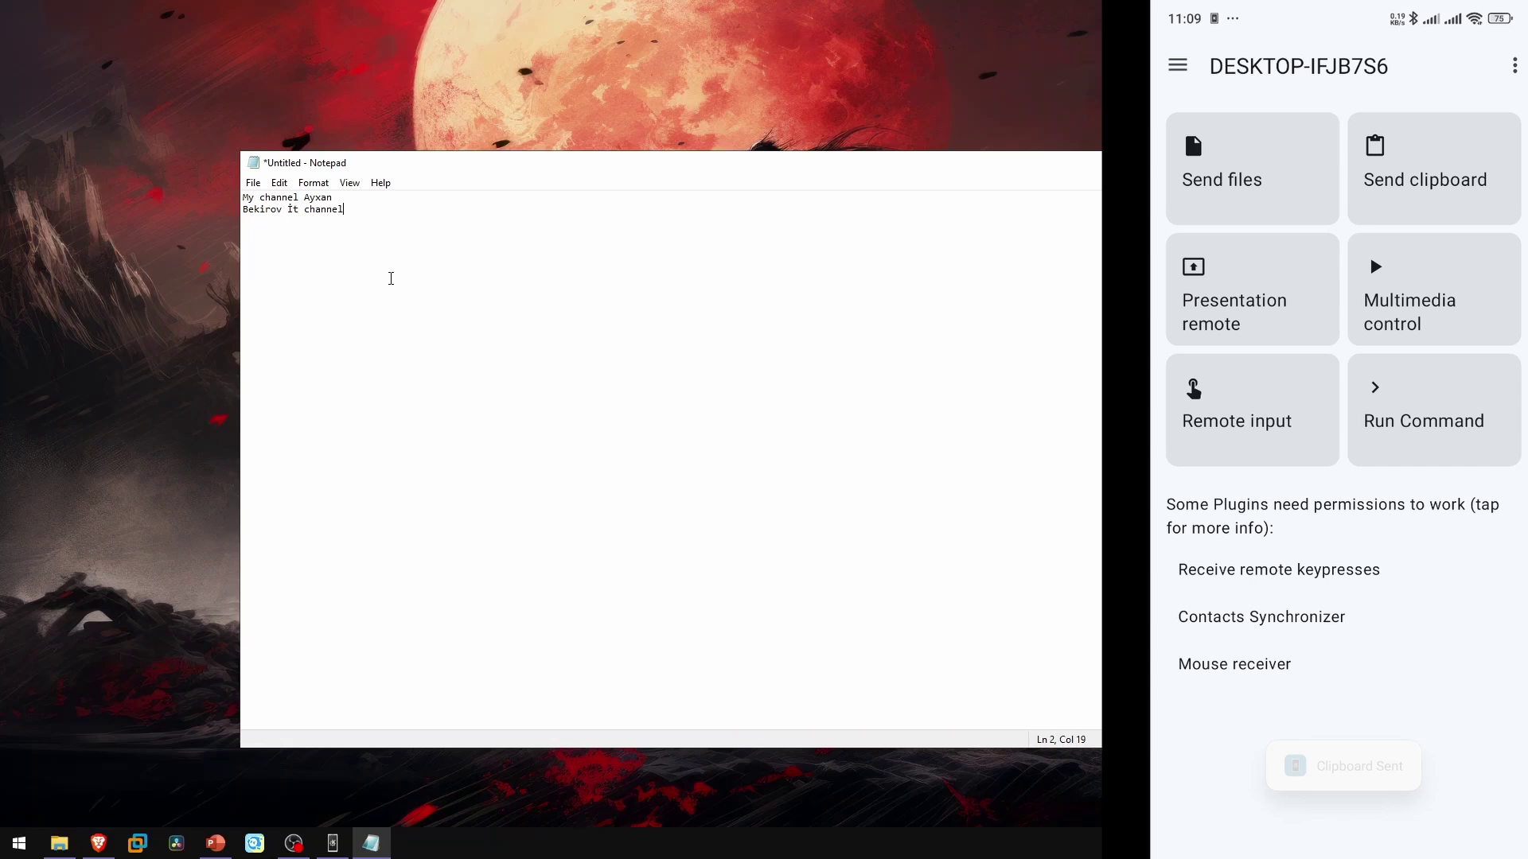
{"action": "left_click_drag", "start_coordinate": [390, 276], "coordinate": [236, 194]}
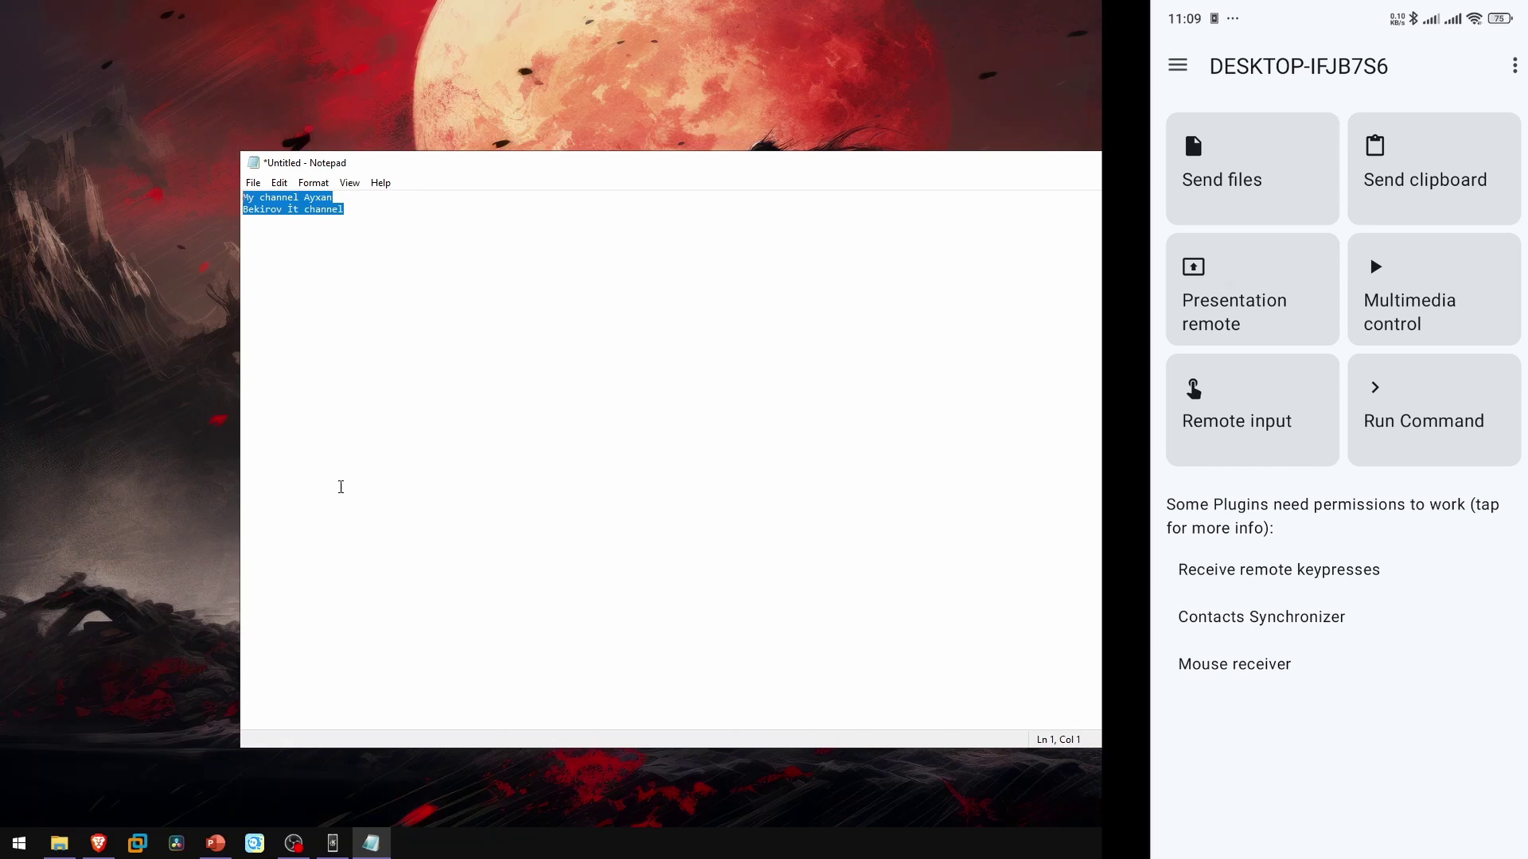
Step the PowerPoint deck forward and back from the phone remote, ending on slide 6, Water Management.
{"action": "left_click", "coordinate": [1234, 311]}
{"action": "left_click", "coordinate": [215, 843]}
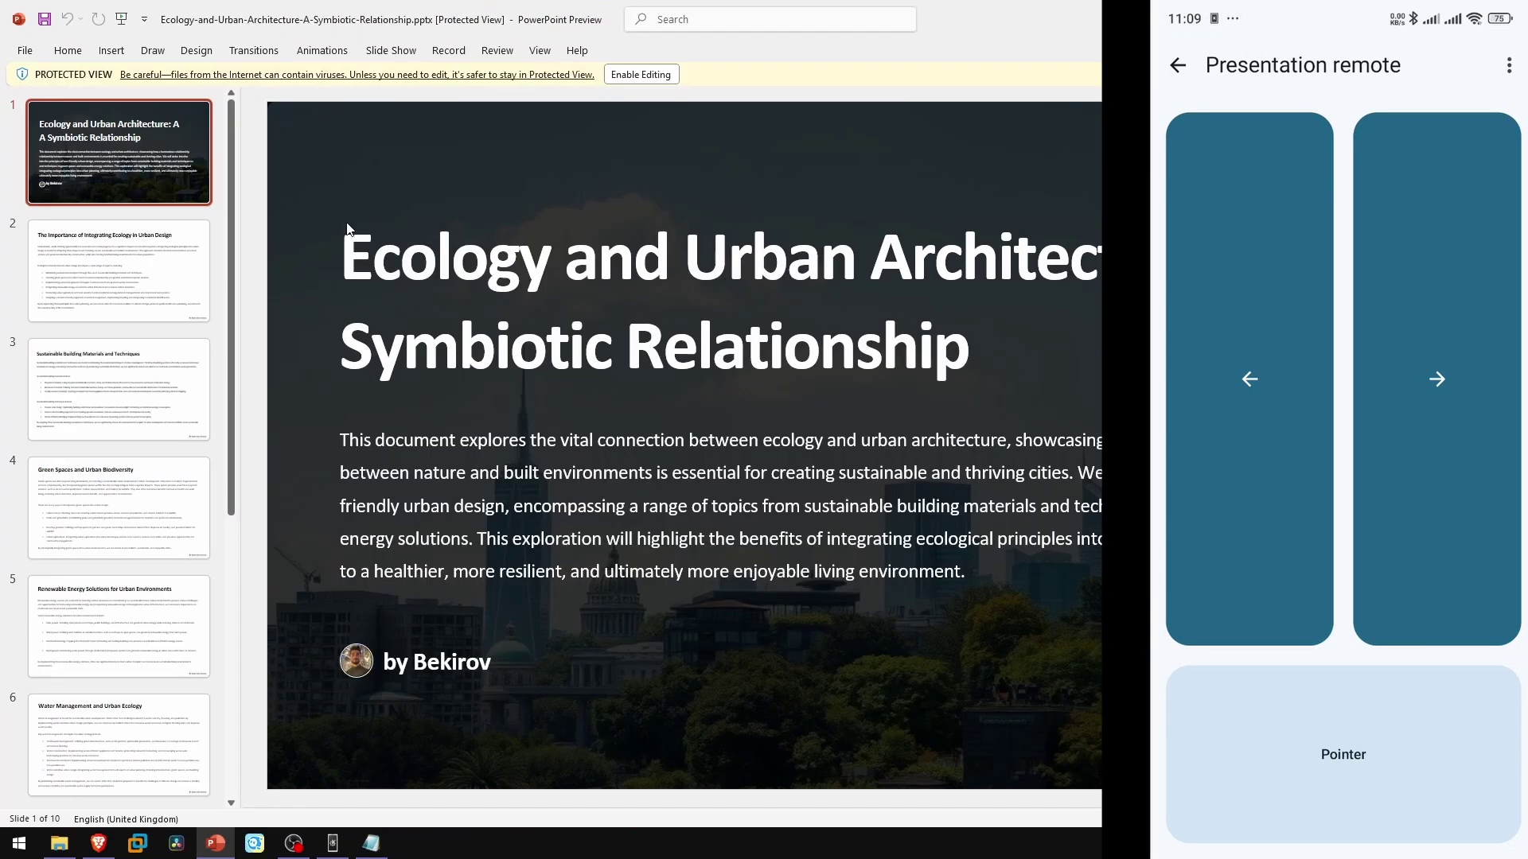
{"action": "key", "text": "Right"}
{"action": "key", "text": "Right"}
{"action": "key", "text": "Left"}
{"action": "key", "text": "Left"}
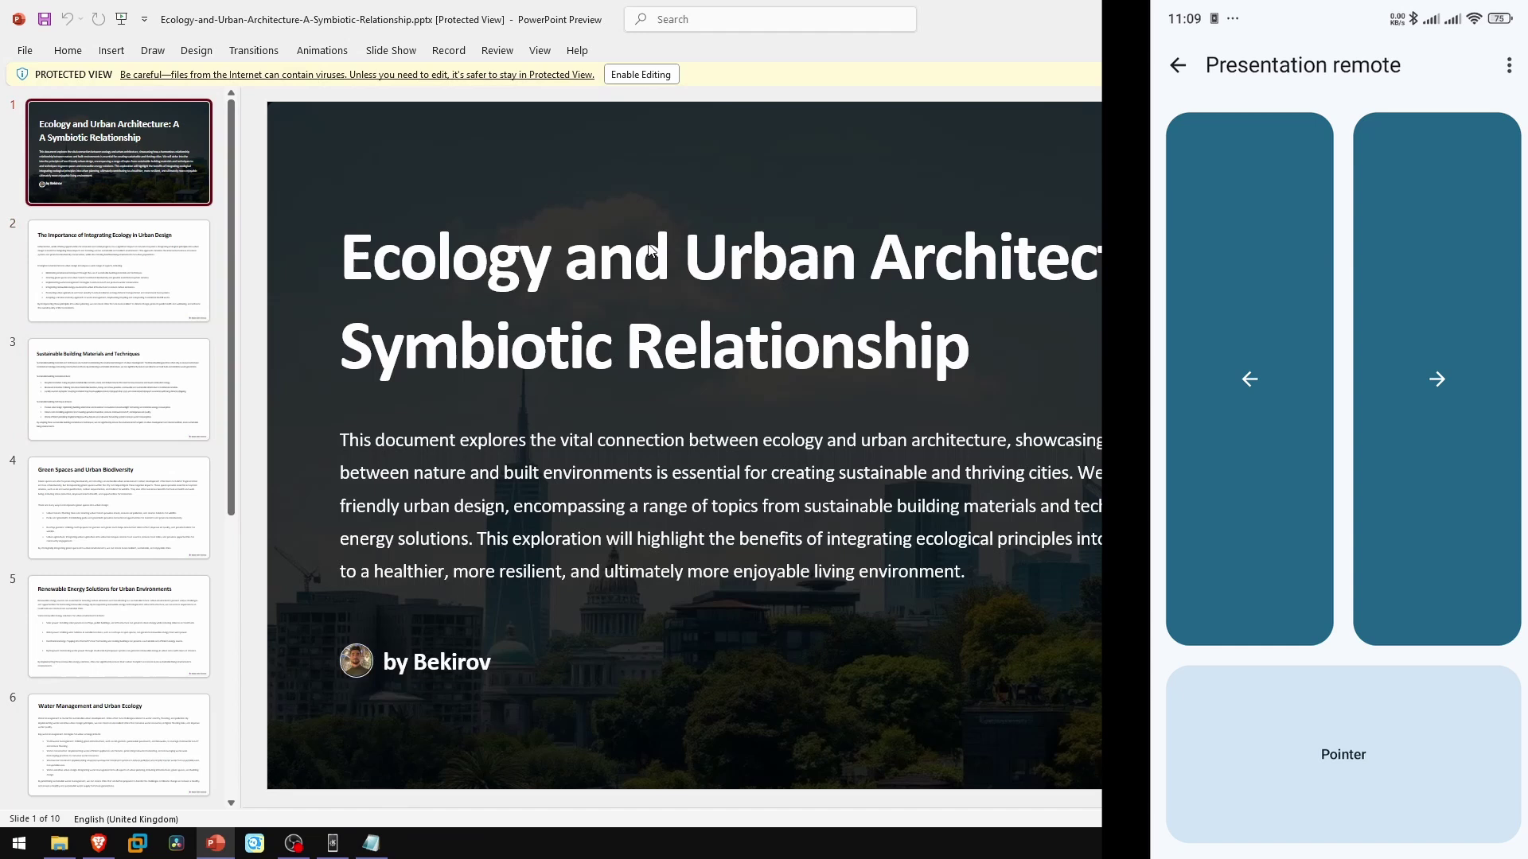
{"action": "key", "text": "Right"}
{"action": "key", "text": "Right"}
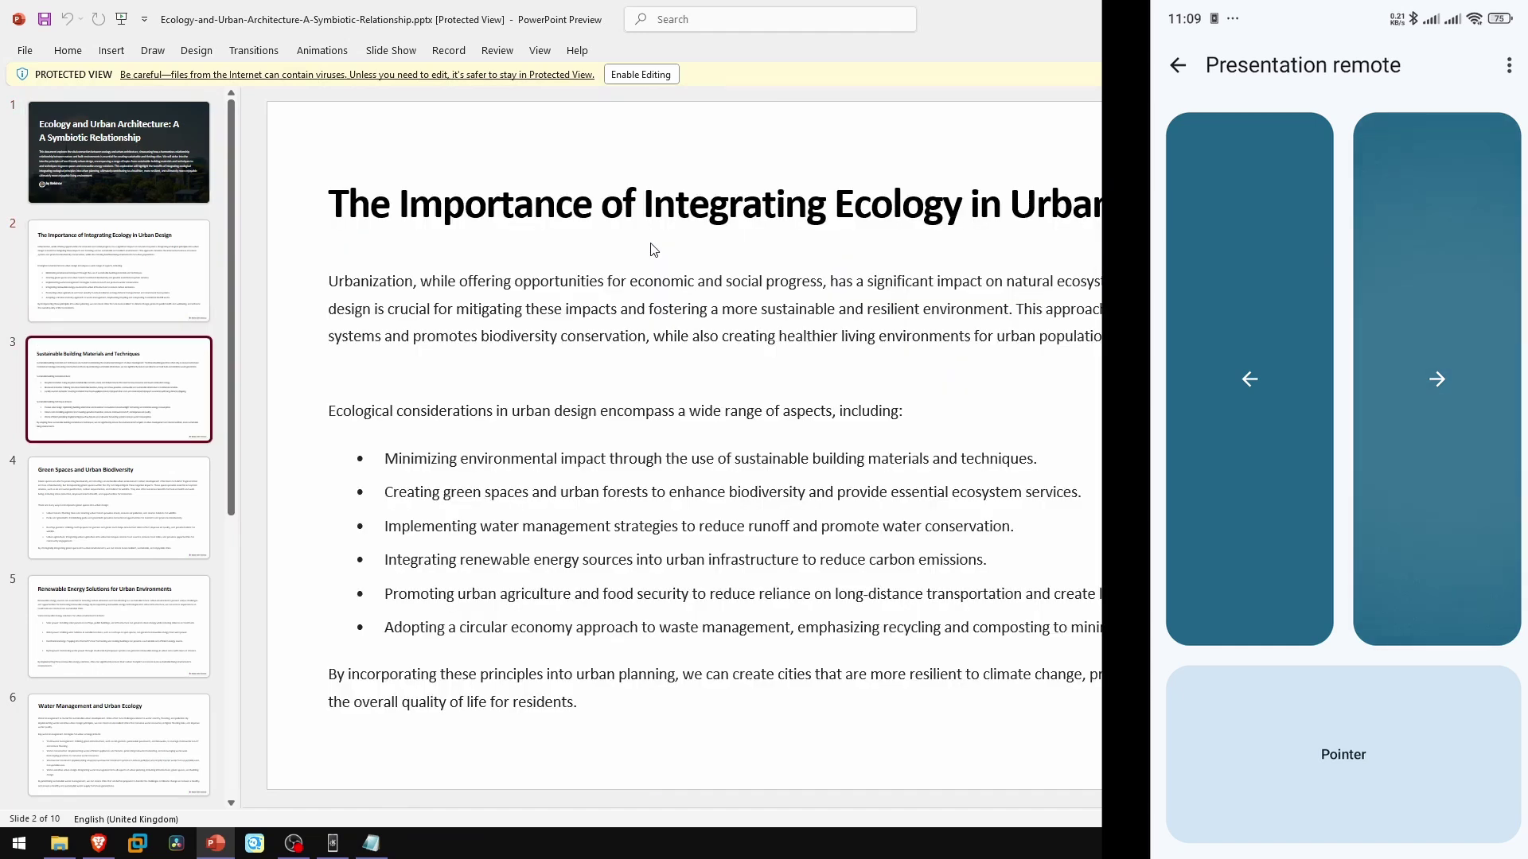
{"action": "key", "text": "Right"}
{"action": "key", "text": "Right"}
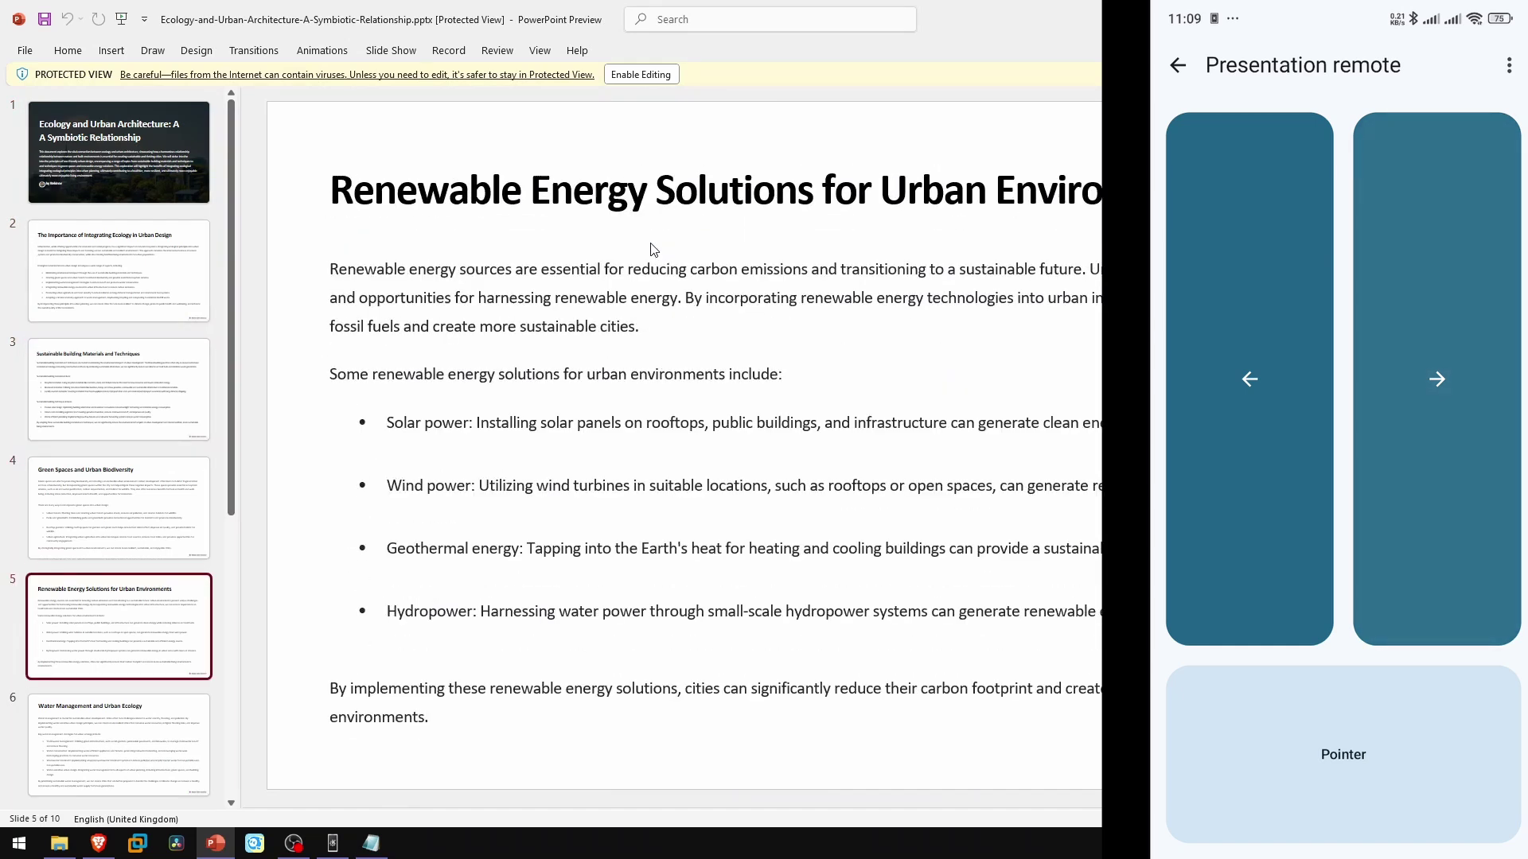
{"action": "key", "text": "Right"}
{"action": "key", "text": "Right"}
{"action": "key", "text": "Left"}
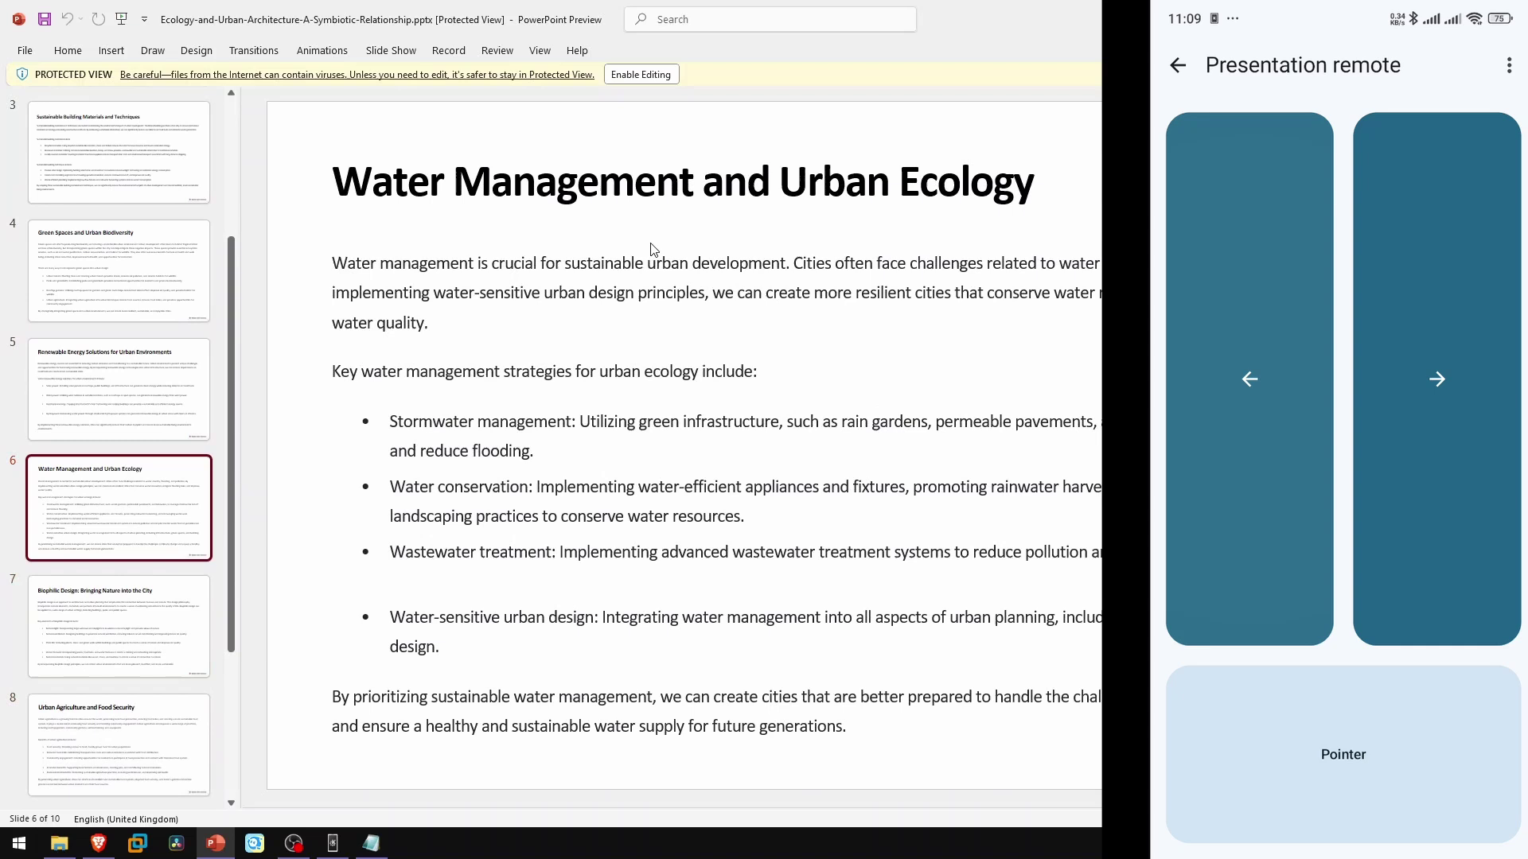
{"action": "key", "text": "Left"}
{"action": "key", "text": "Left"}
{"action": "key", "text": "Right"}
{"action": "key", "text": "Right"}
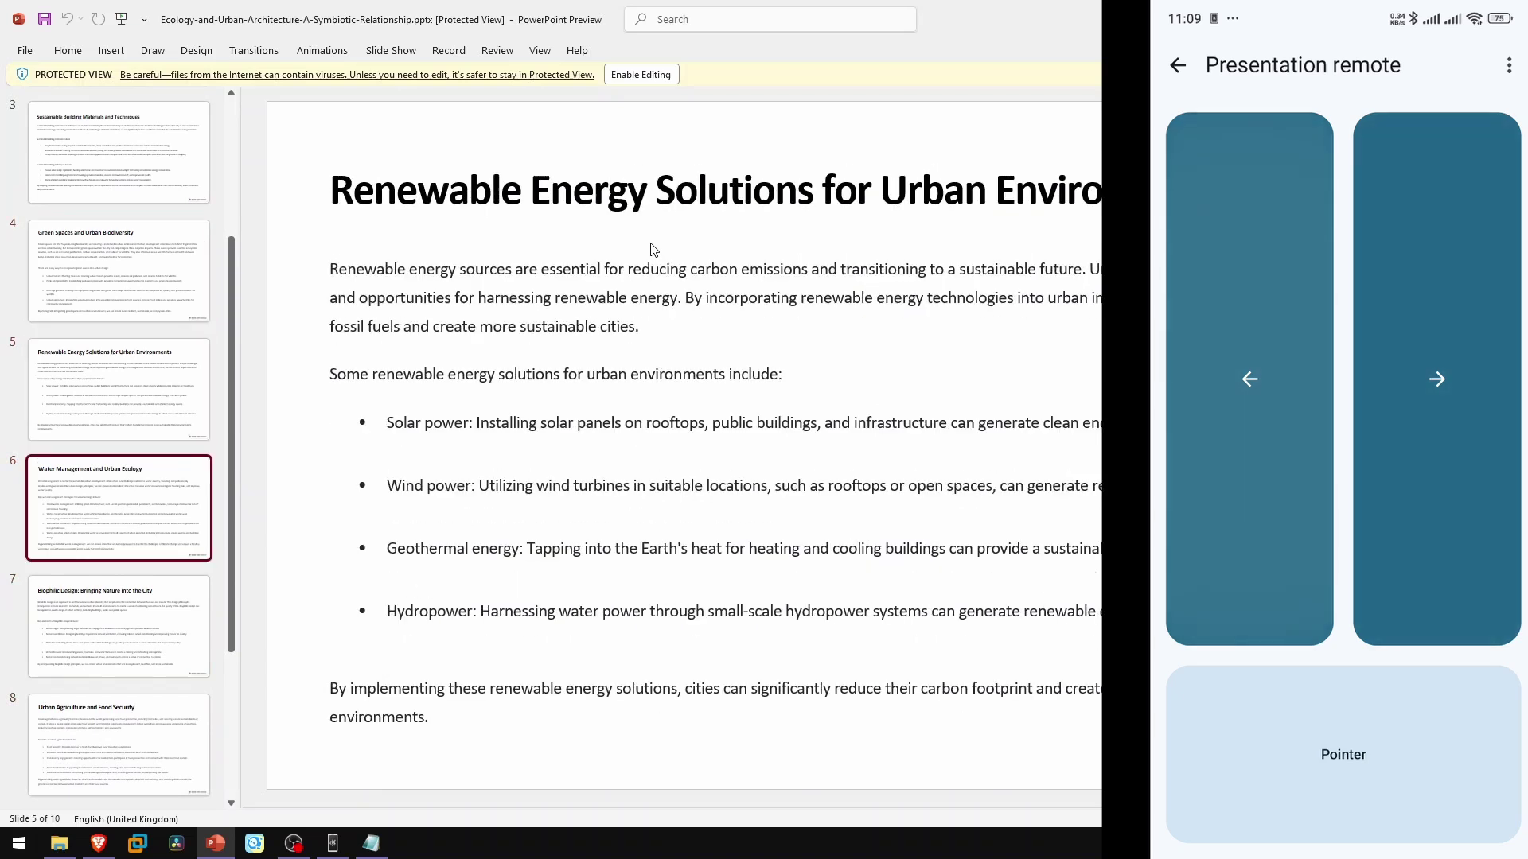
{"action": "key", "text": "Left"}
{"action": "key", "text": "Right"}
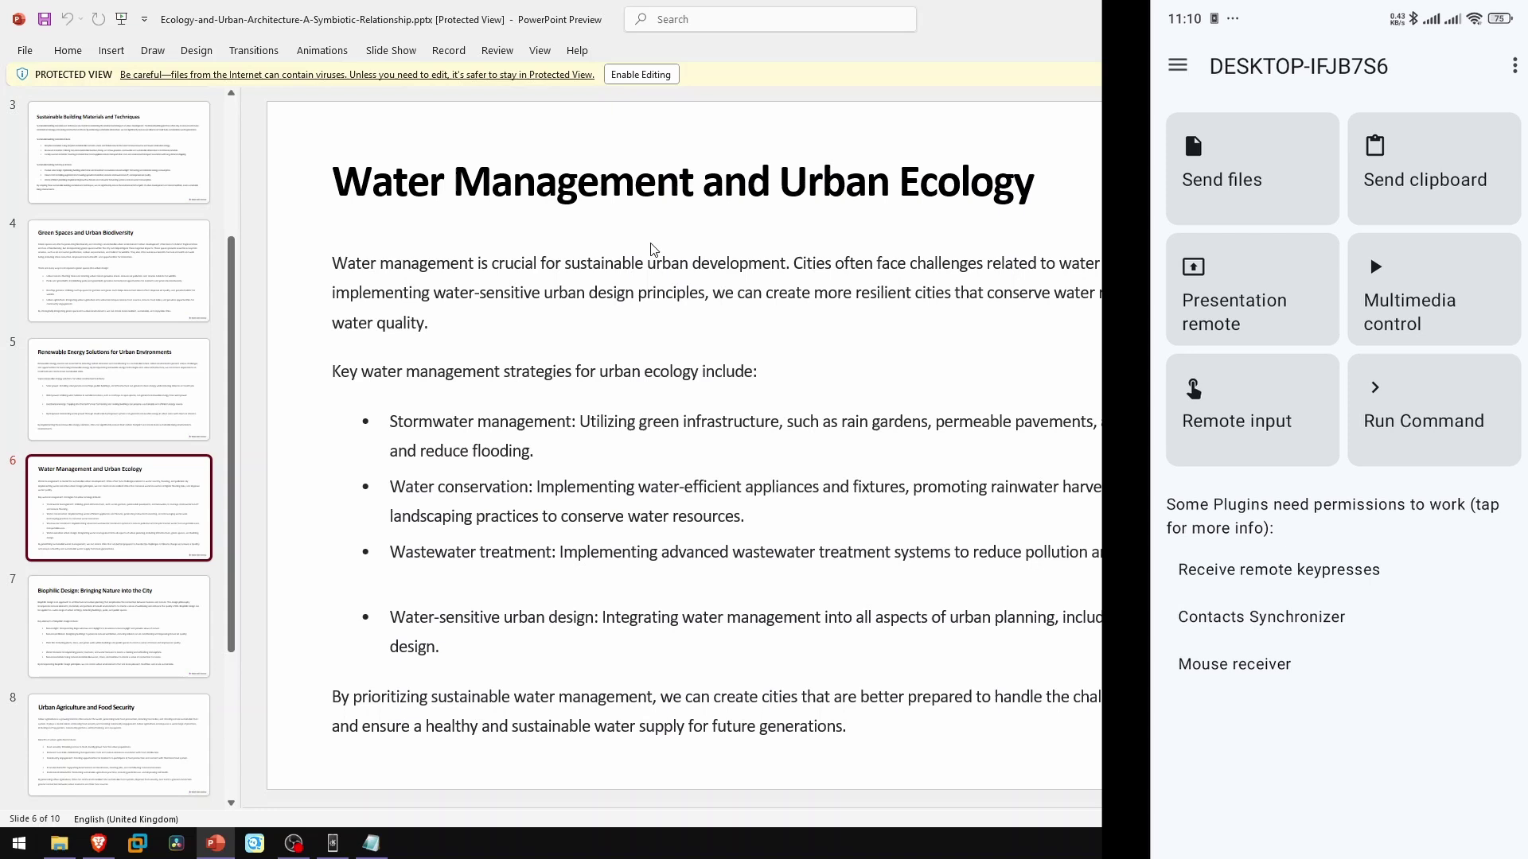
Start the Fedora Hyprland tutorial from the phone's multimedia control, then pause it at 0:28.
{"action": "left_click", "coordinate": [1432, 288]}
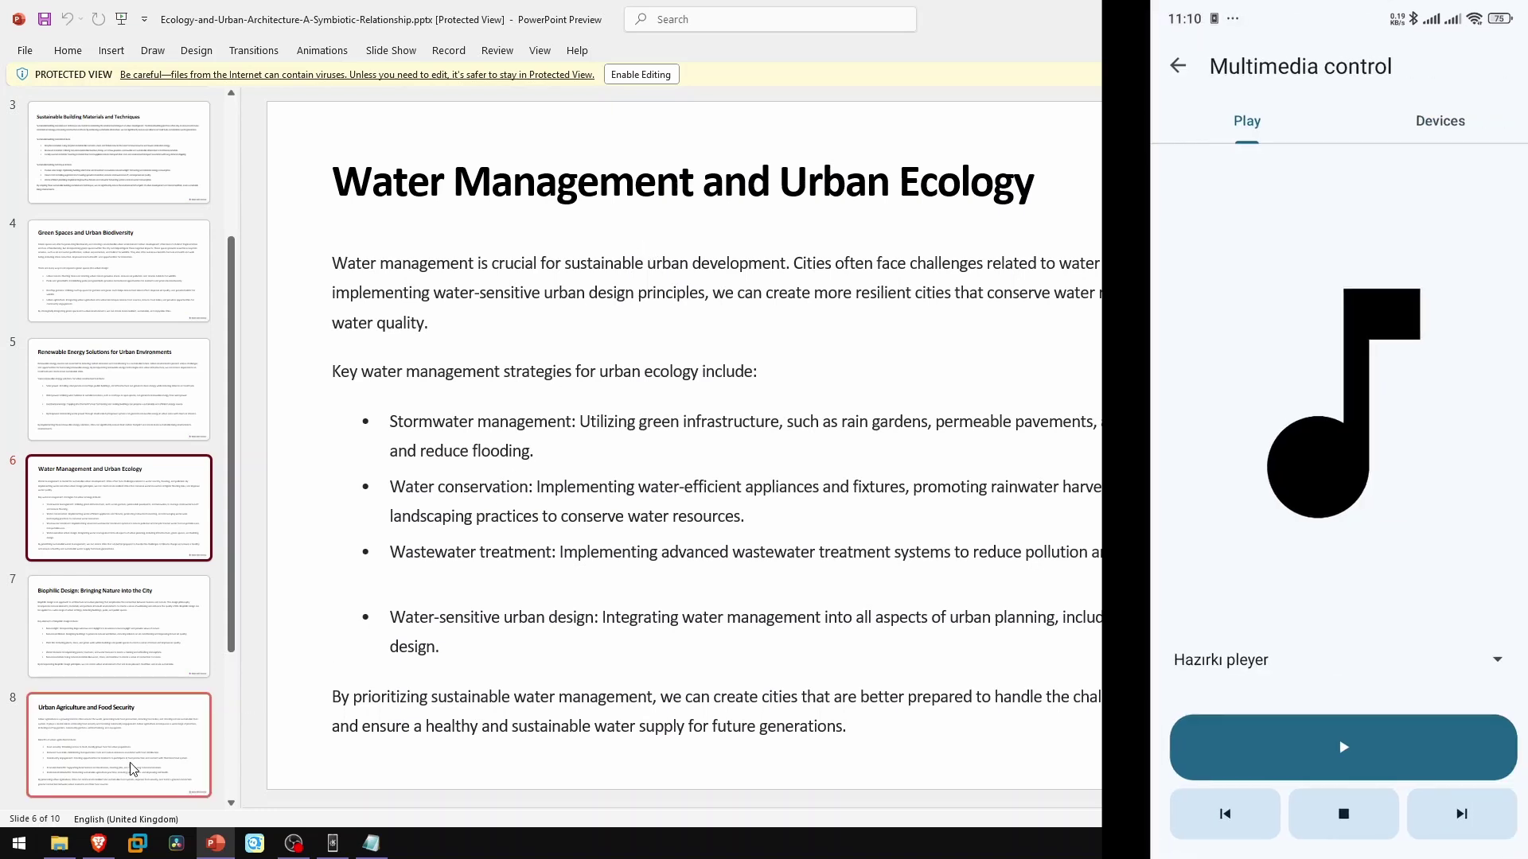
{"action": "left_click", "coordinate": [98, 844]}
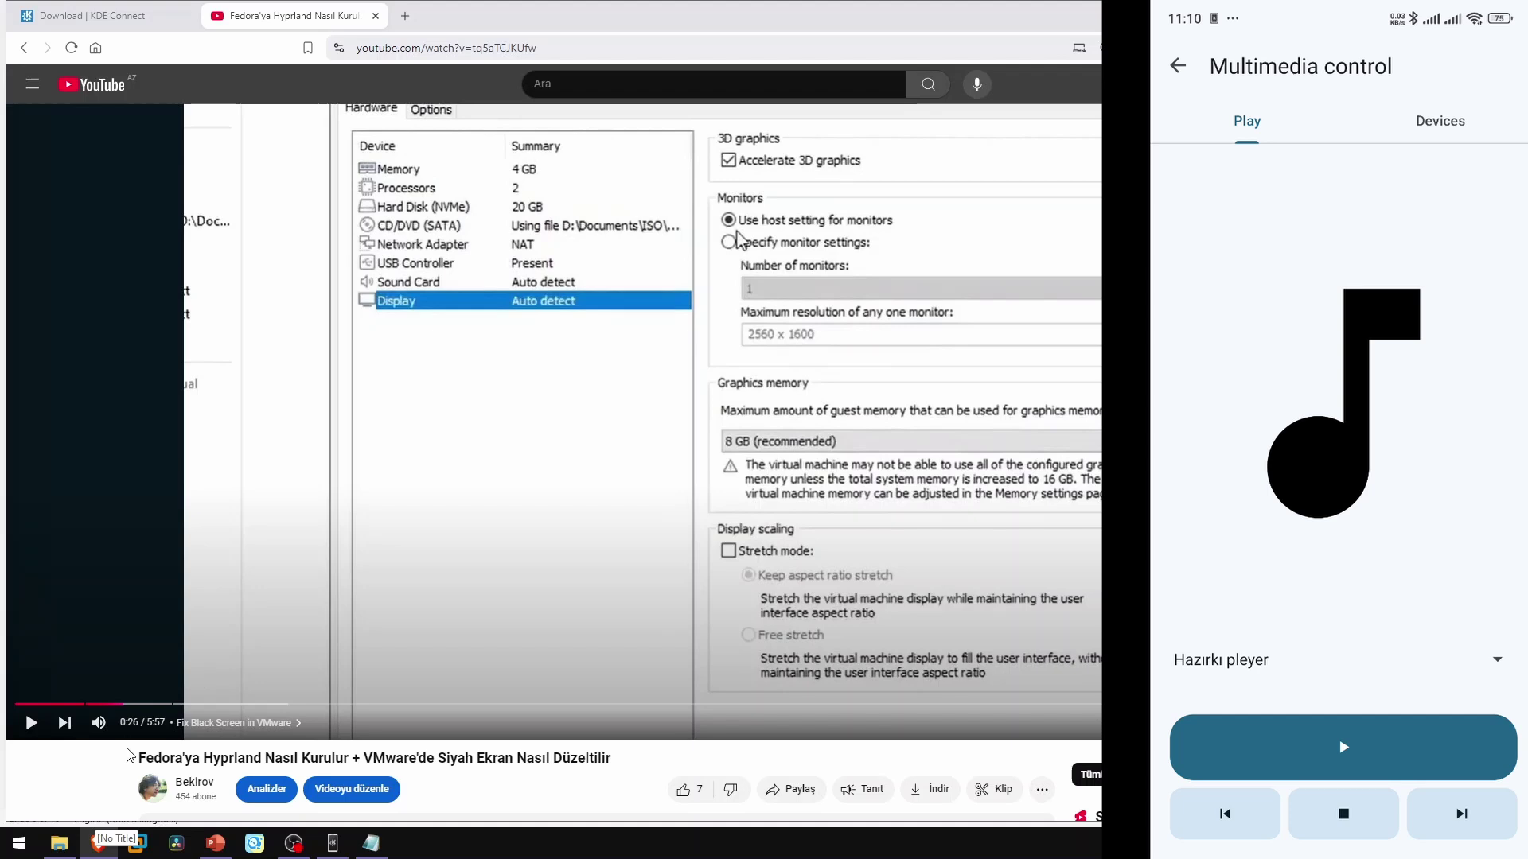
{"action": "scroll", "coordinate": [516, 467], "scroll_direction": "down", "scroll_amount": 3}
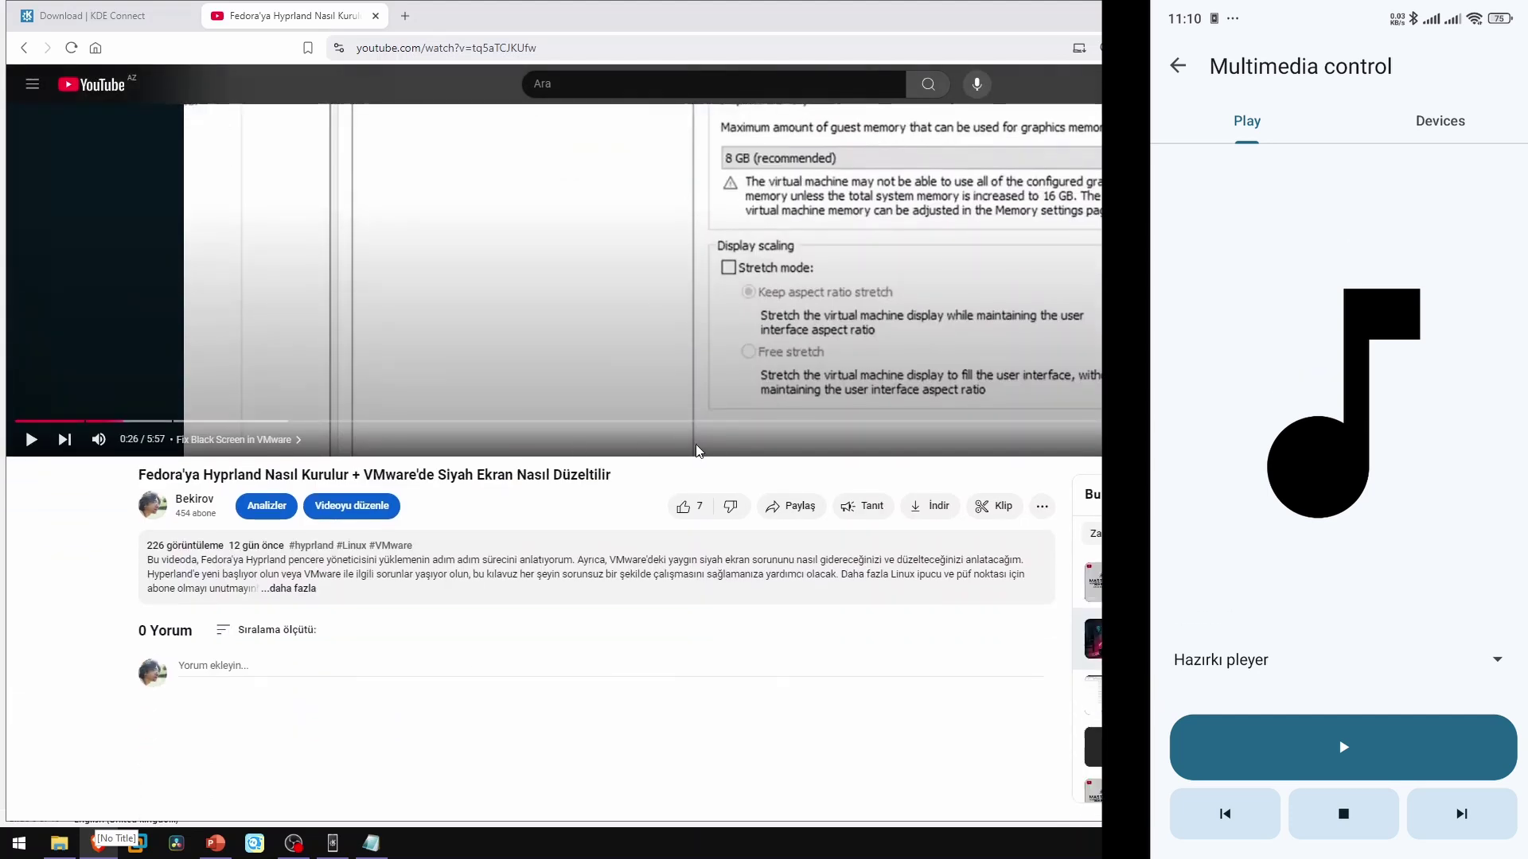
{"action": "scroll", "coordinate": [697, 451], "scroll_direction": "up", "scroll_amount": 3}
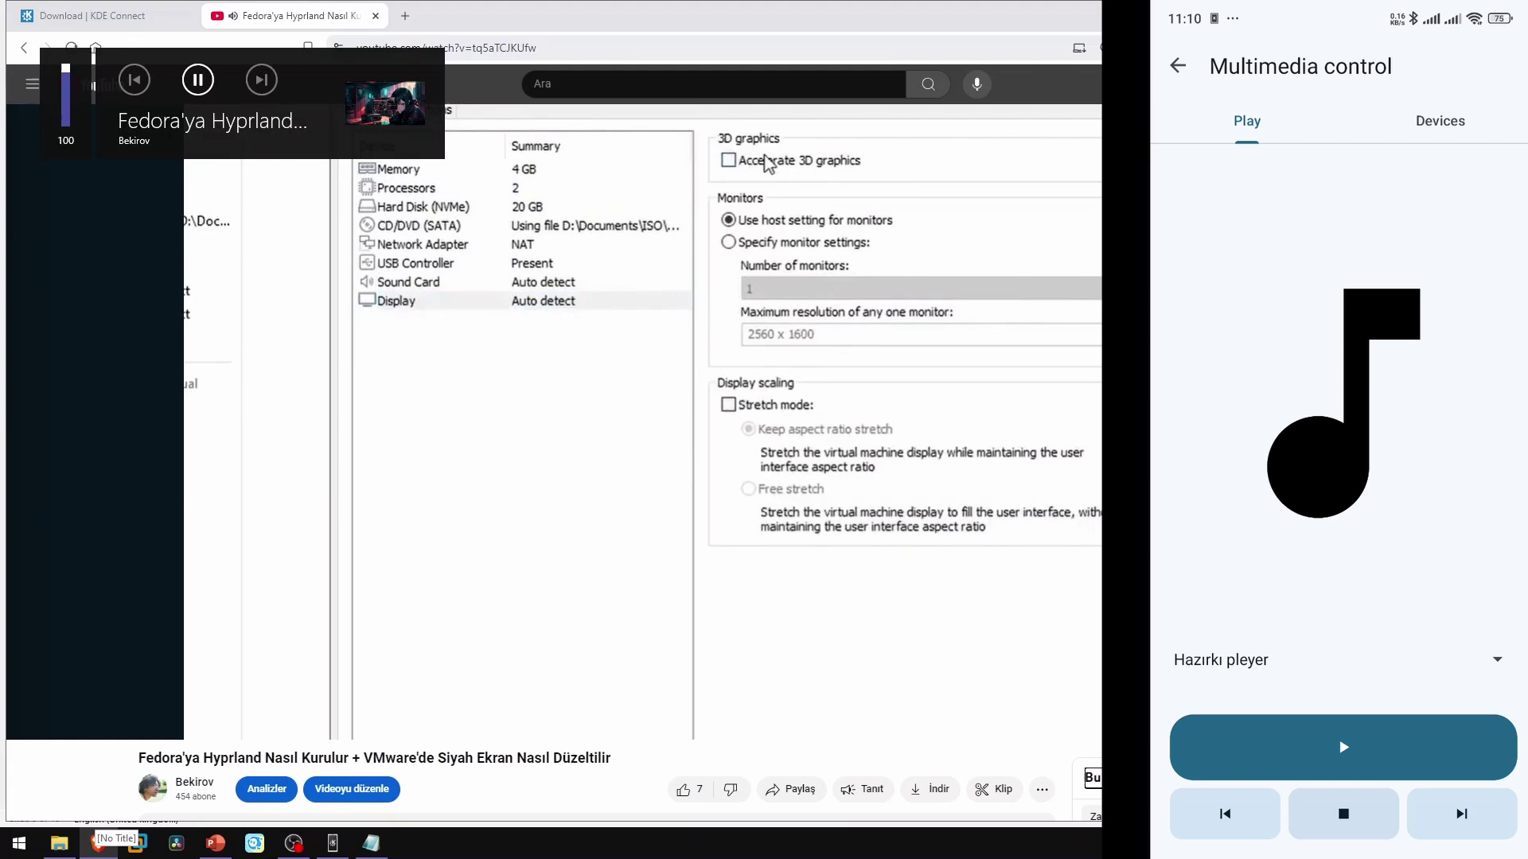
{"action": "left_click", "coordinate": [721, 454]}
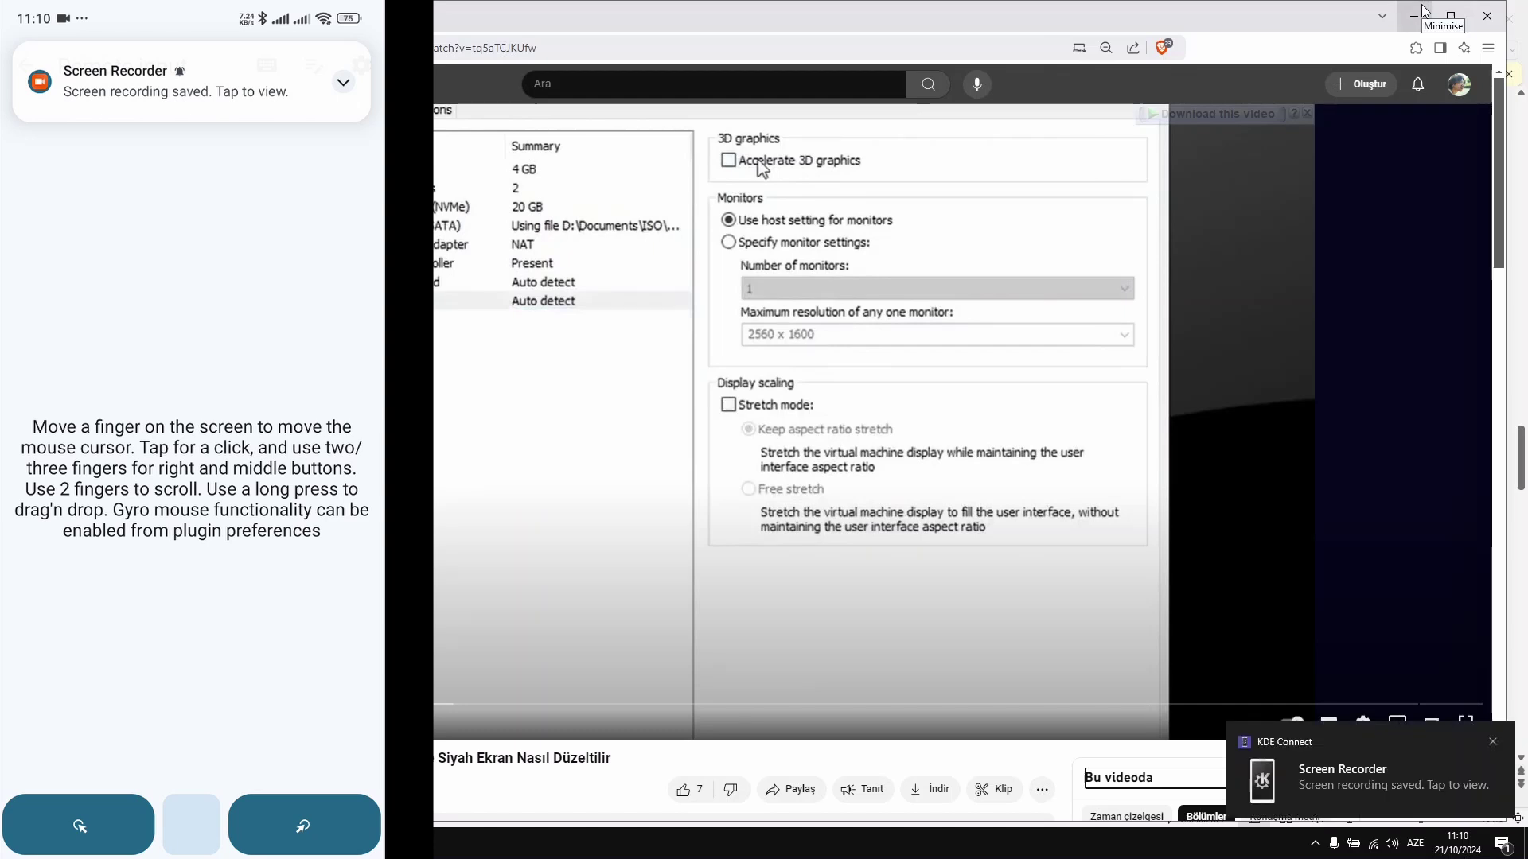
Minimise the browser and paste the clipboard text into Notepad via the right-click menu.
{"action": "left_click", "coordinate": [1421, 14]}
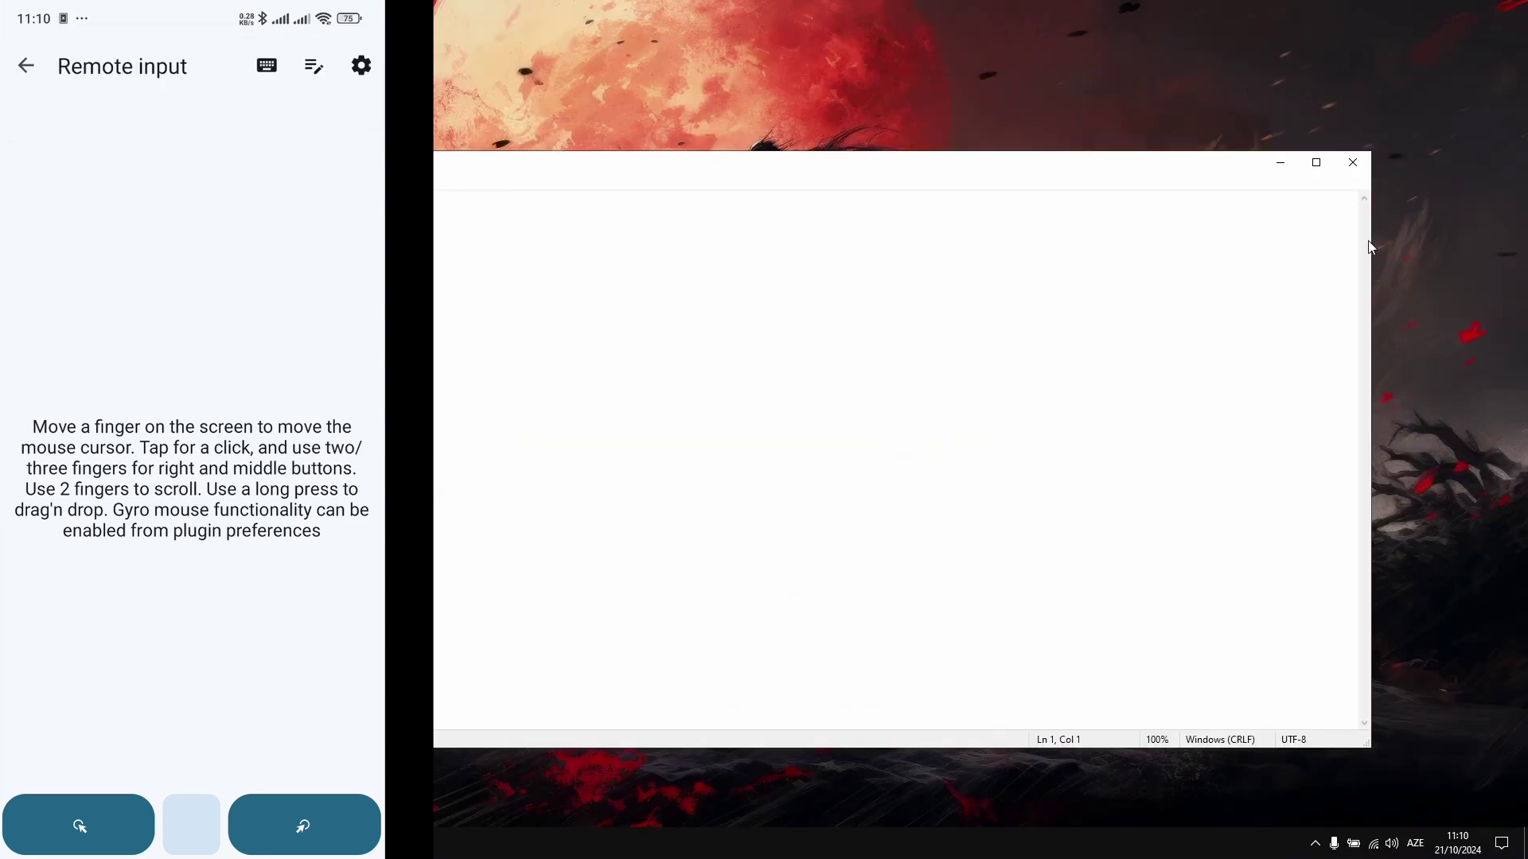
{"action": "right_click", "coordinate": [1290, 437]}
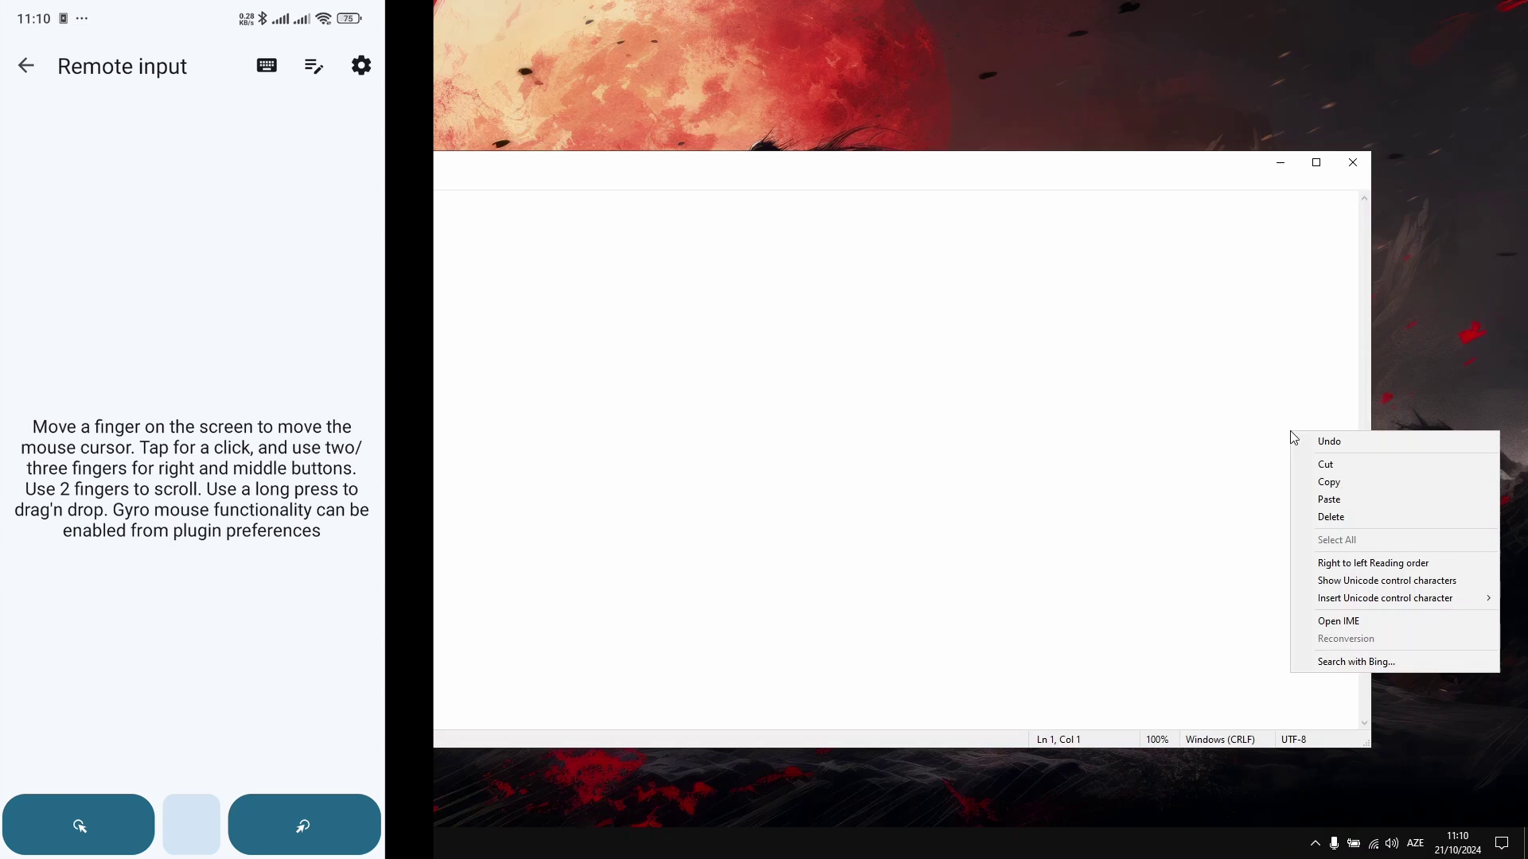
{"action": "left_click", "coordinate": [1121, 413]}
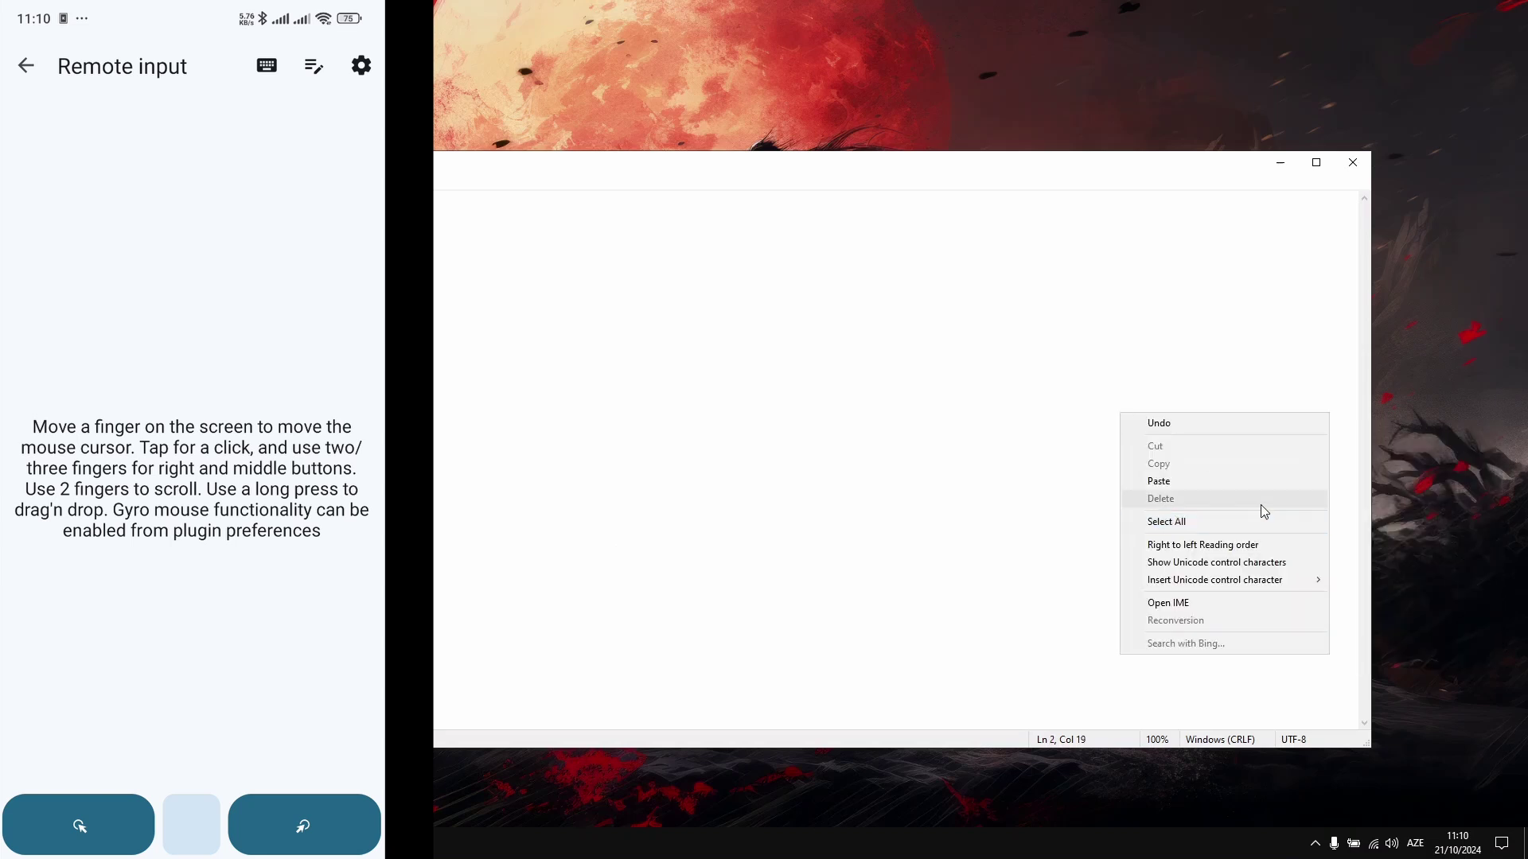
{"action": "left_click", "coordinate": [1260, 475]}
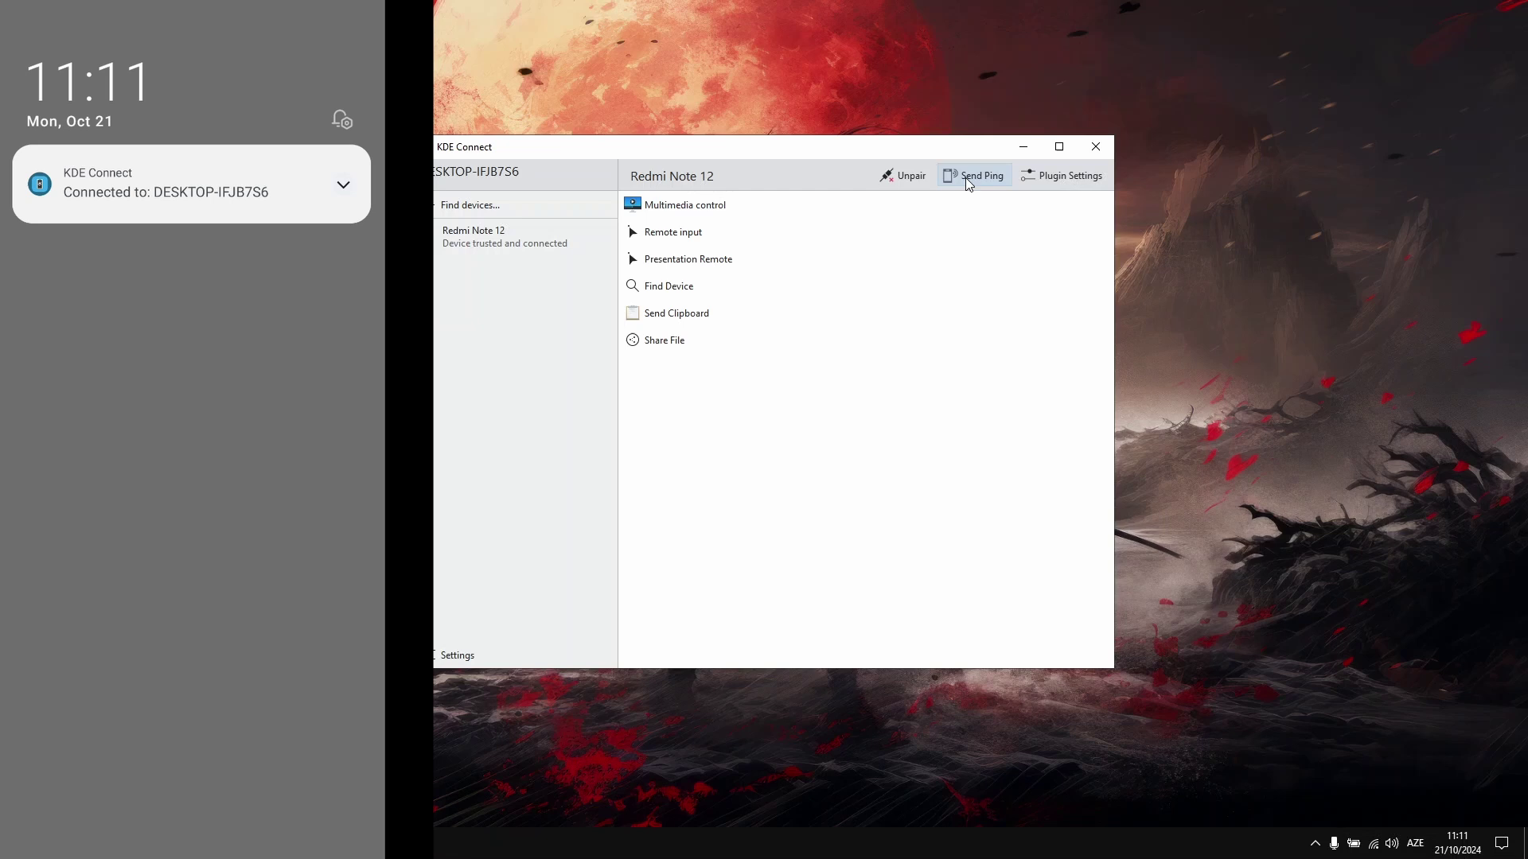
Ping the phone and lock it from the Remote input page.
{"action": "left_click", "coordinate": [967, 179]}
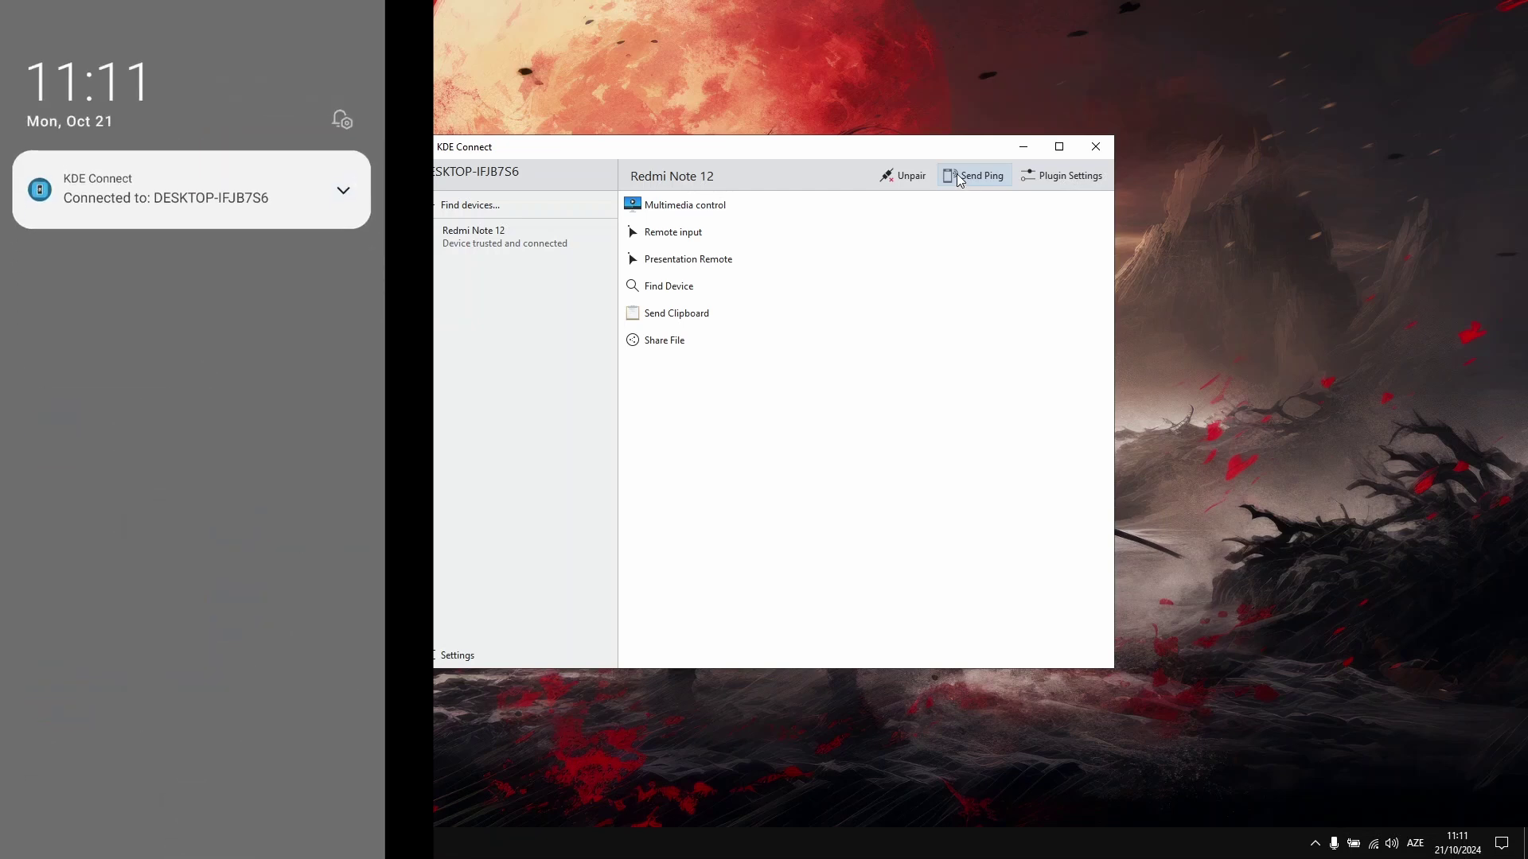
{"action": "left_click", "coordinate": [752, 232]}
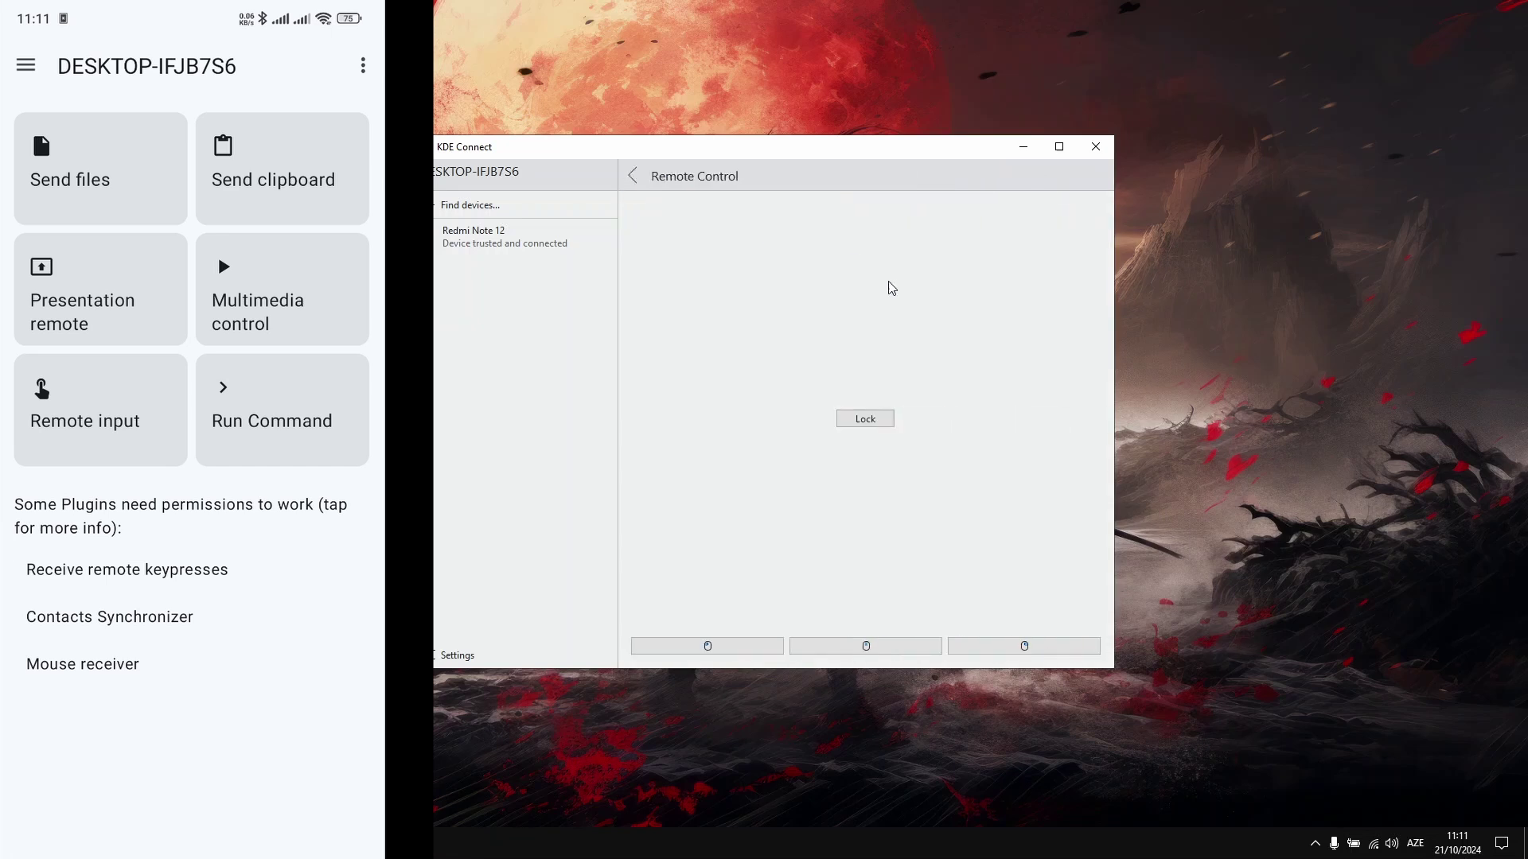
{"action": "left_click", "coordinate": [866, 419]}
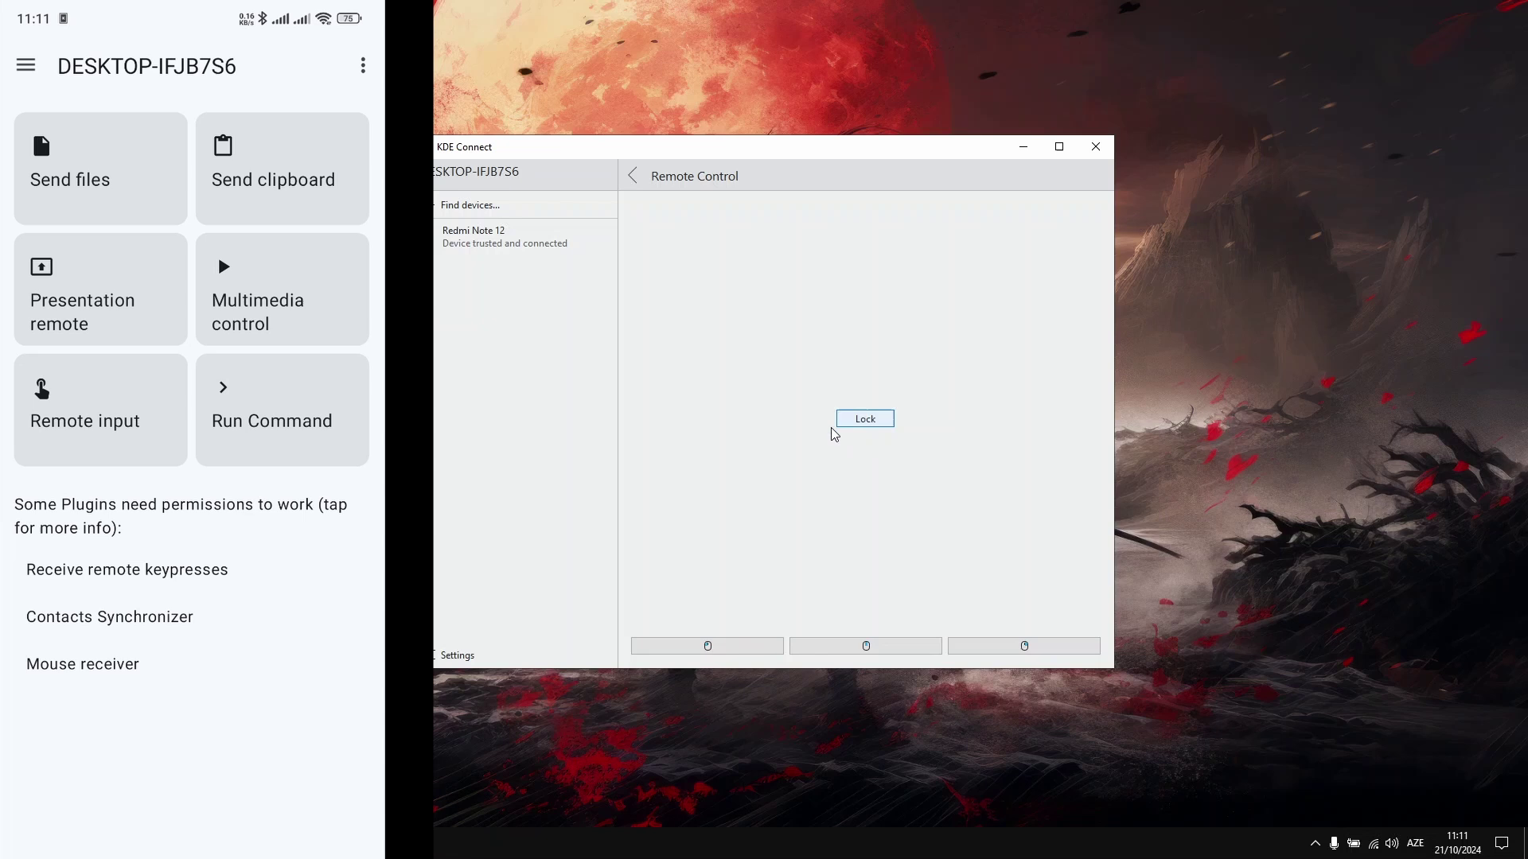
{"action": "left_click", "coordinate": [633, 176]}
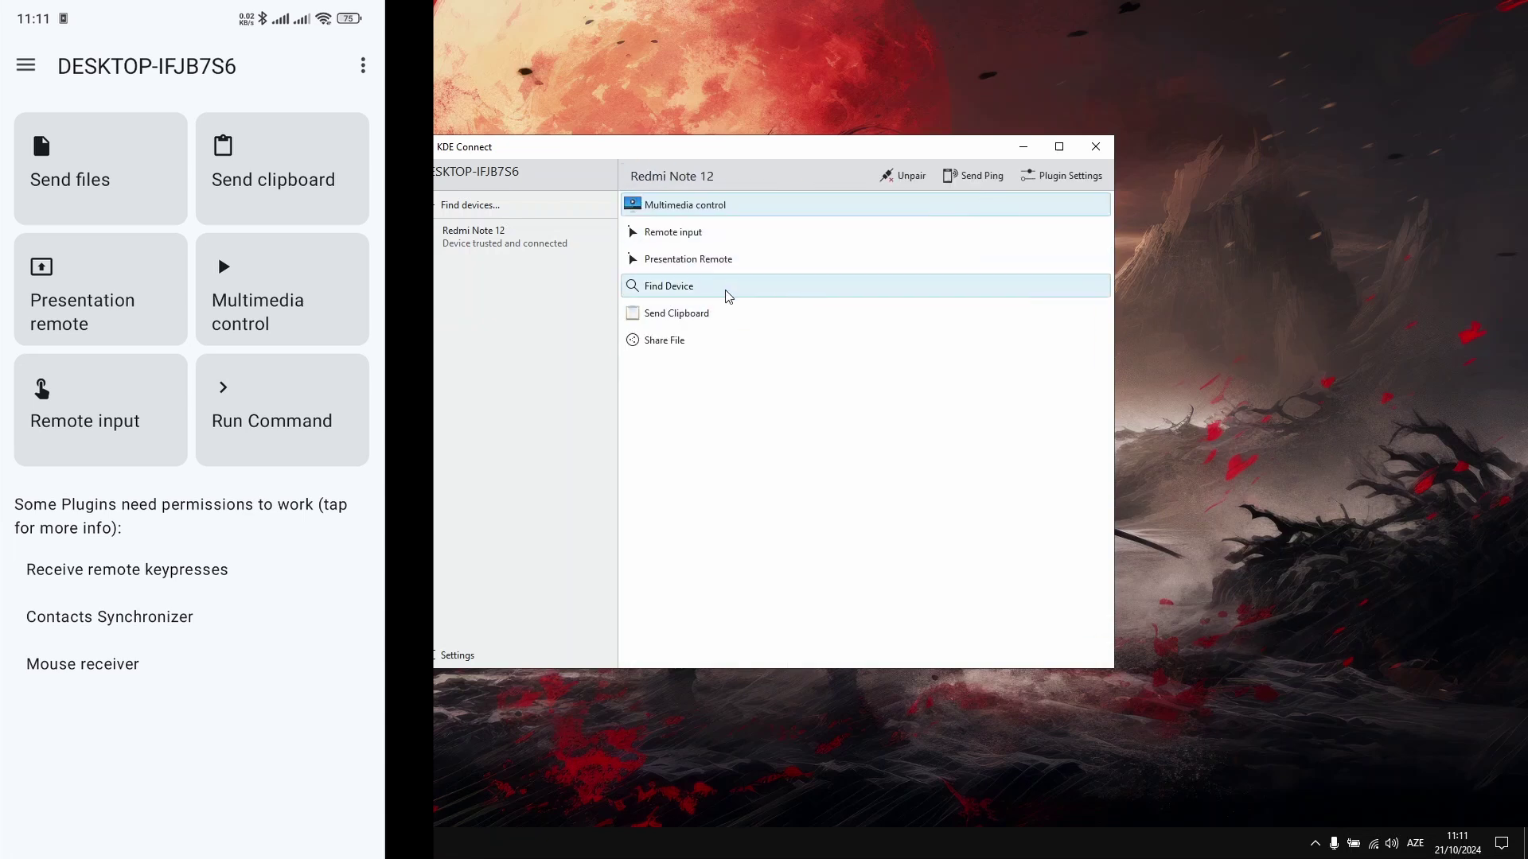
Ring the phone twice with Find Device, then close the KDE Connect window.
{"action": "left_click", "coordinate": [692, 293]}
{"action": "left_click", "coordinate": [759, 290]}
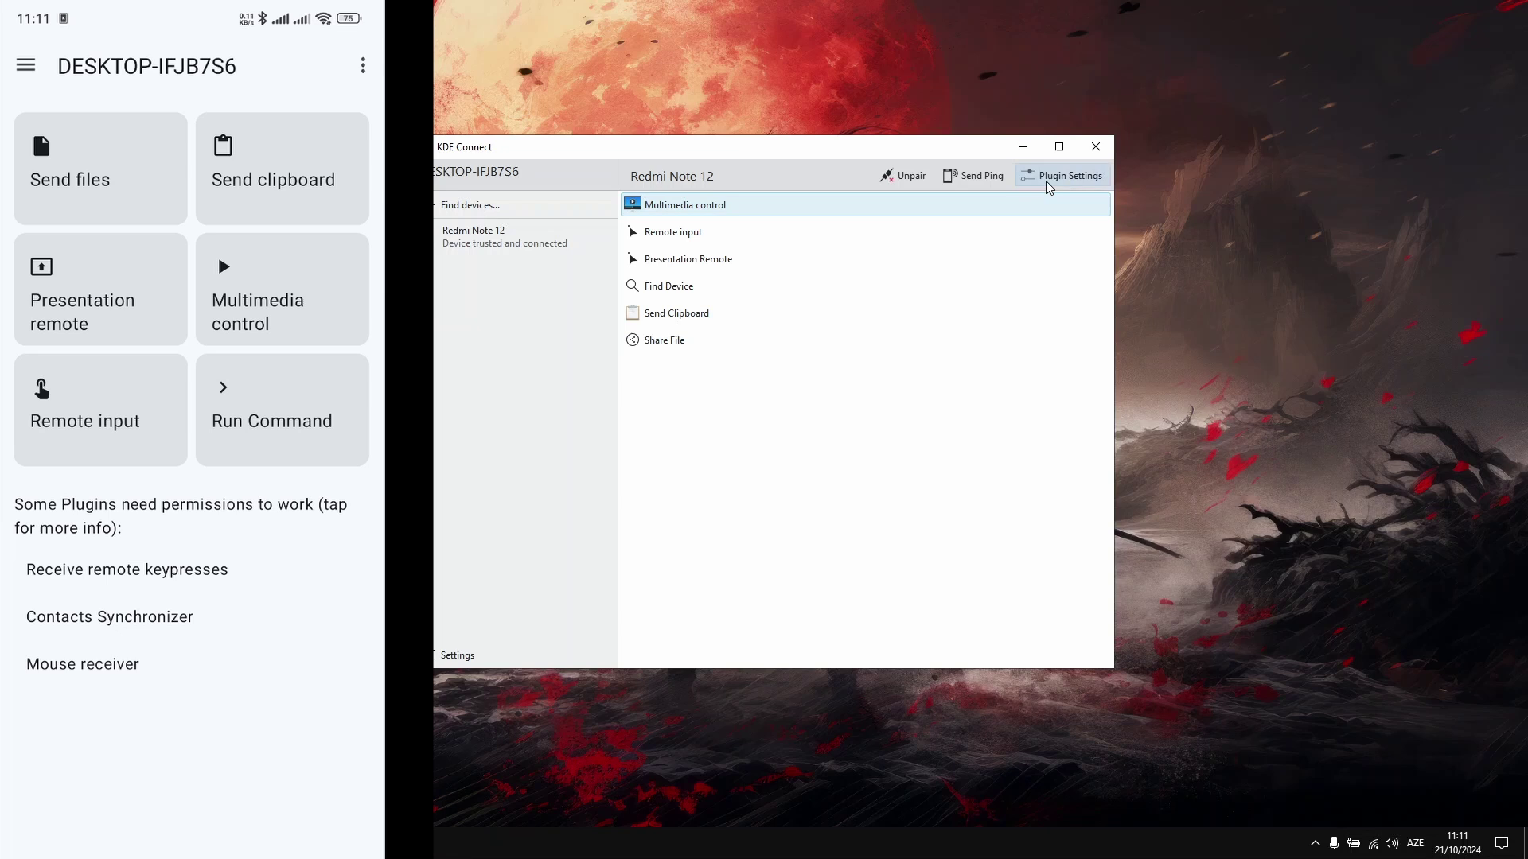
{"action": "left_click", "coordinate": [1022, 146]}
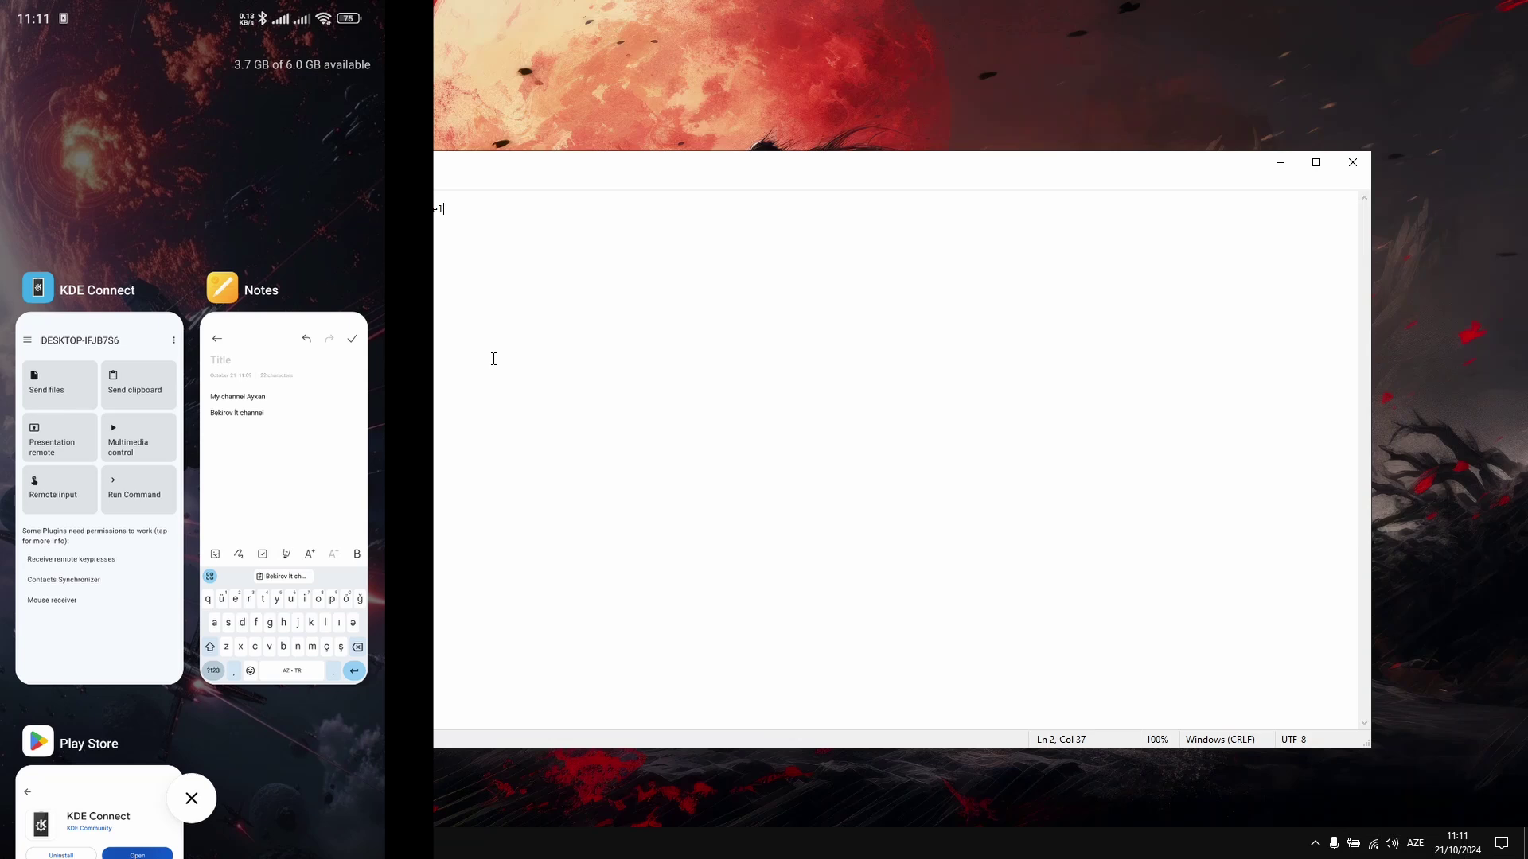
Clear Notepad and copy the line 'i use kde connect' to the shared clipboard.
{"action": "left_click", "coordinate": [280, 477]}
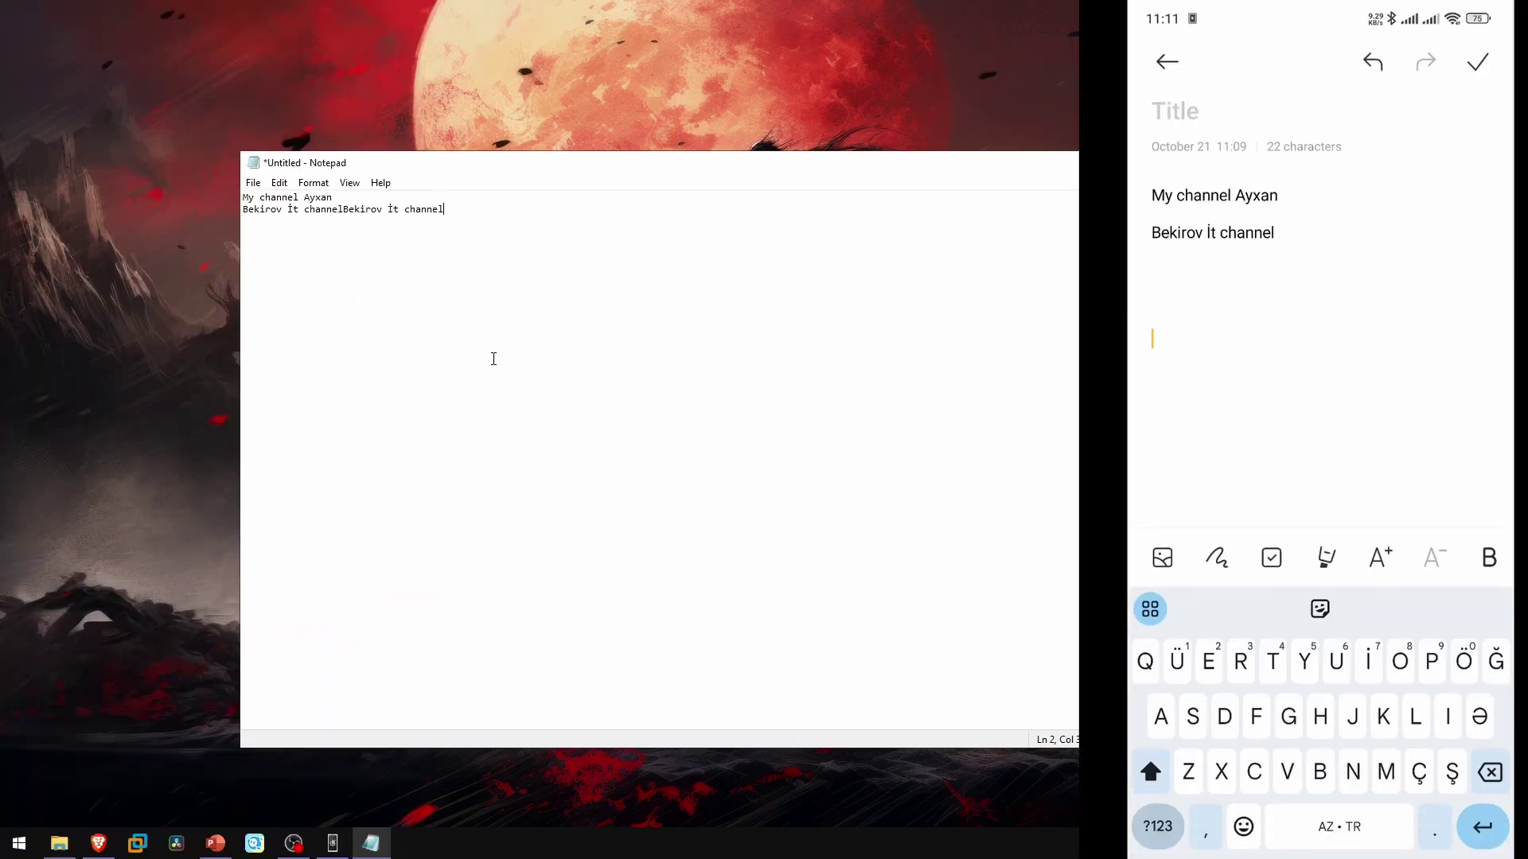
{"action": "key", "text": "ctrl+a"}
{"action": "key", "text": "BackSpace"}
{"action": "type", "text": "i "}
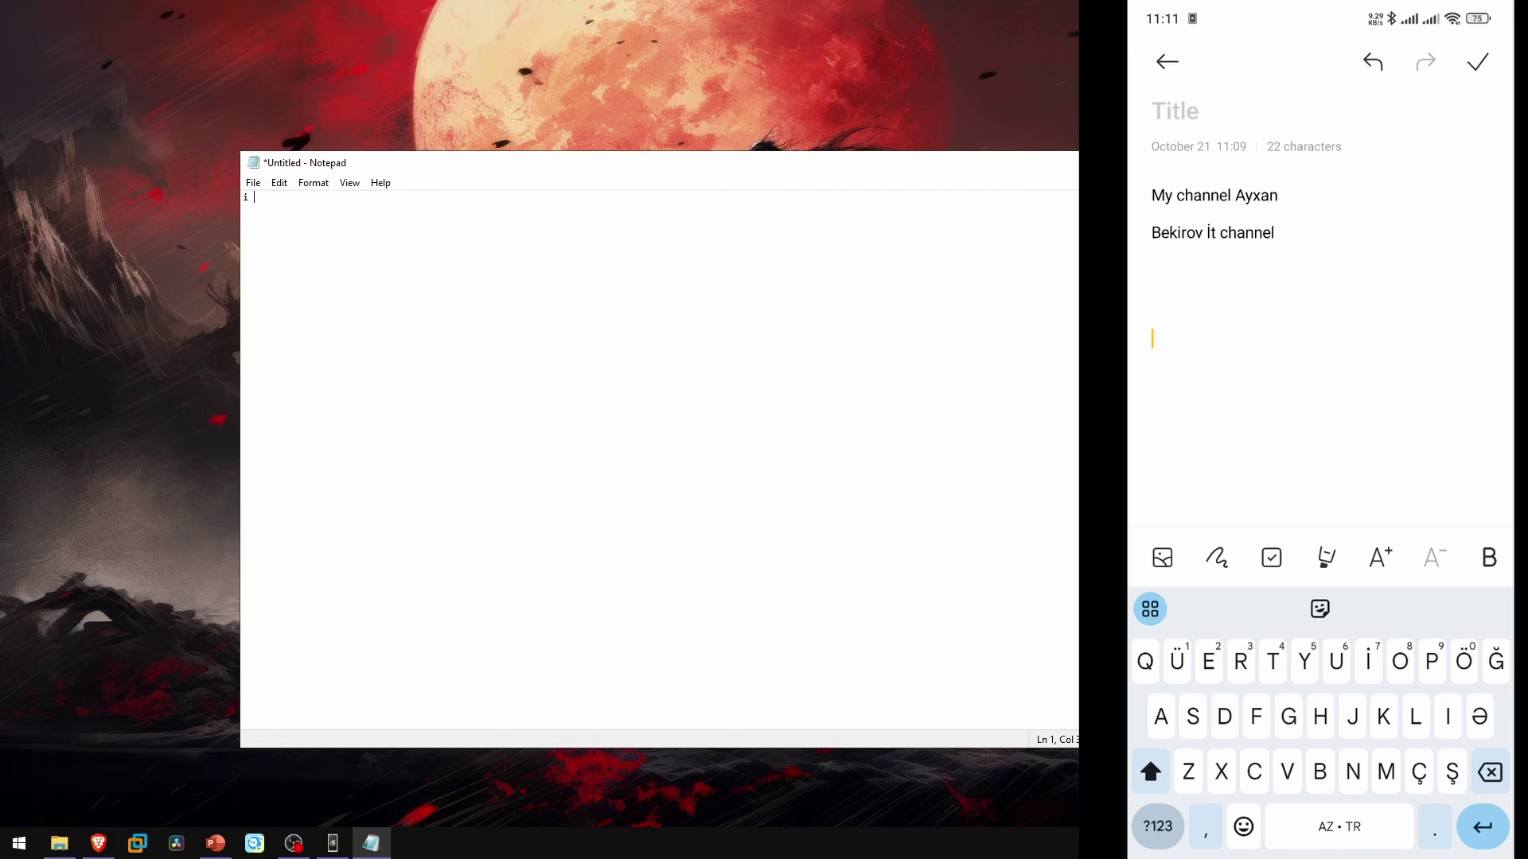
{"action": "type", "text": "sse k"}
{"action": "type", "text": "edc"}
{"action": "key", "text": "ctrl+a"}
{"action": "right_click", "coordinate": [292, 202]}
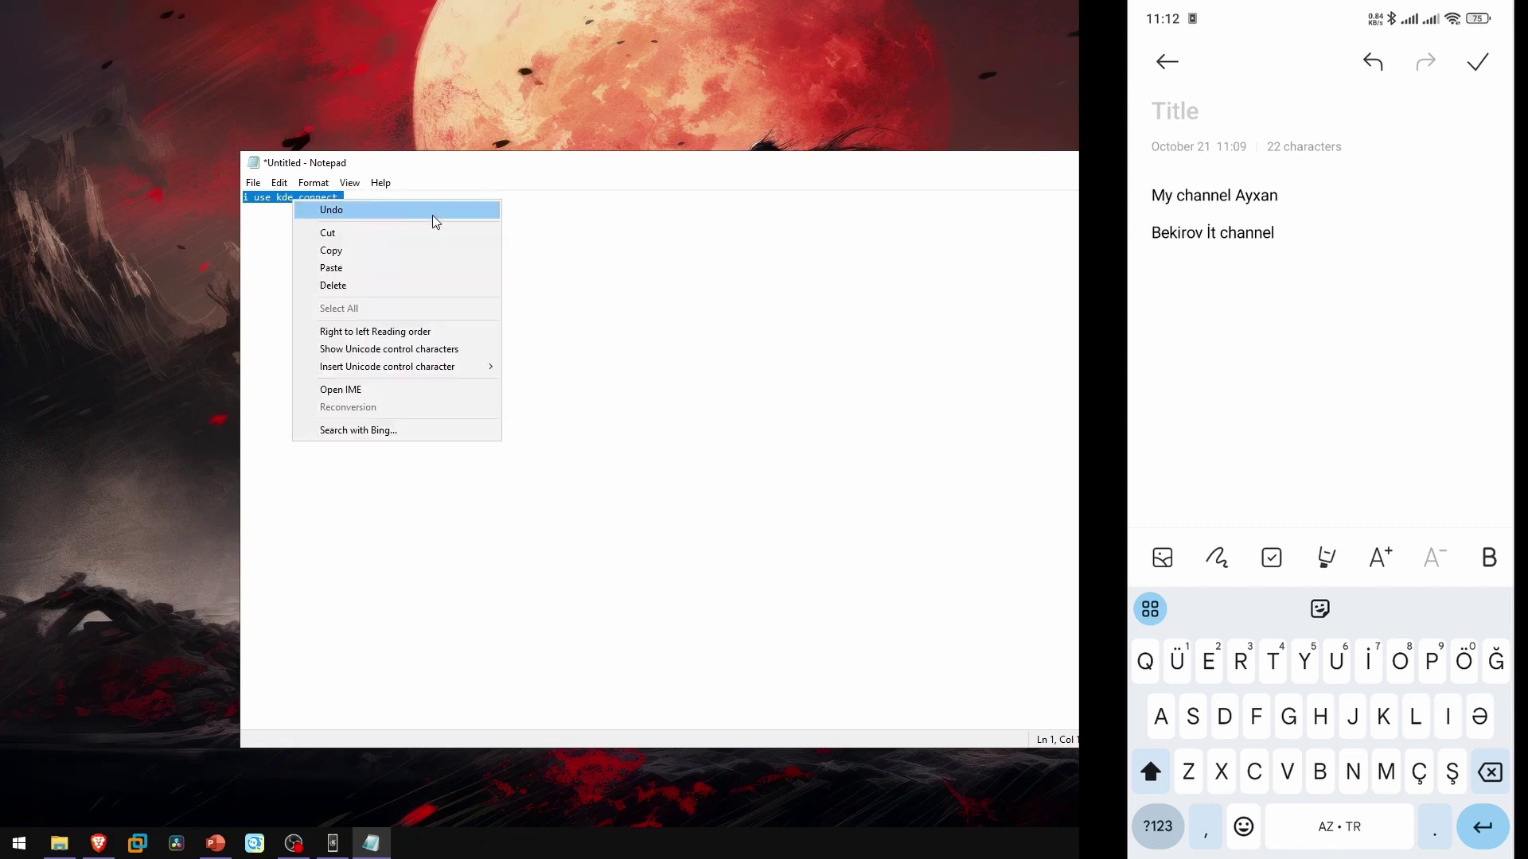
{"action": "left_click", "coordinate": [361, 253]}
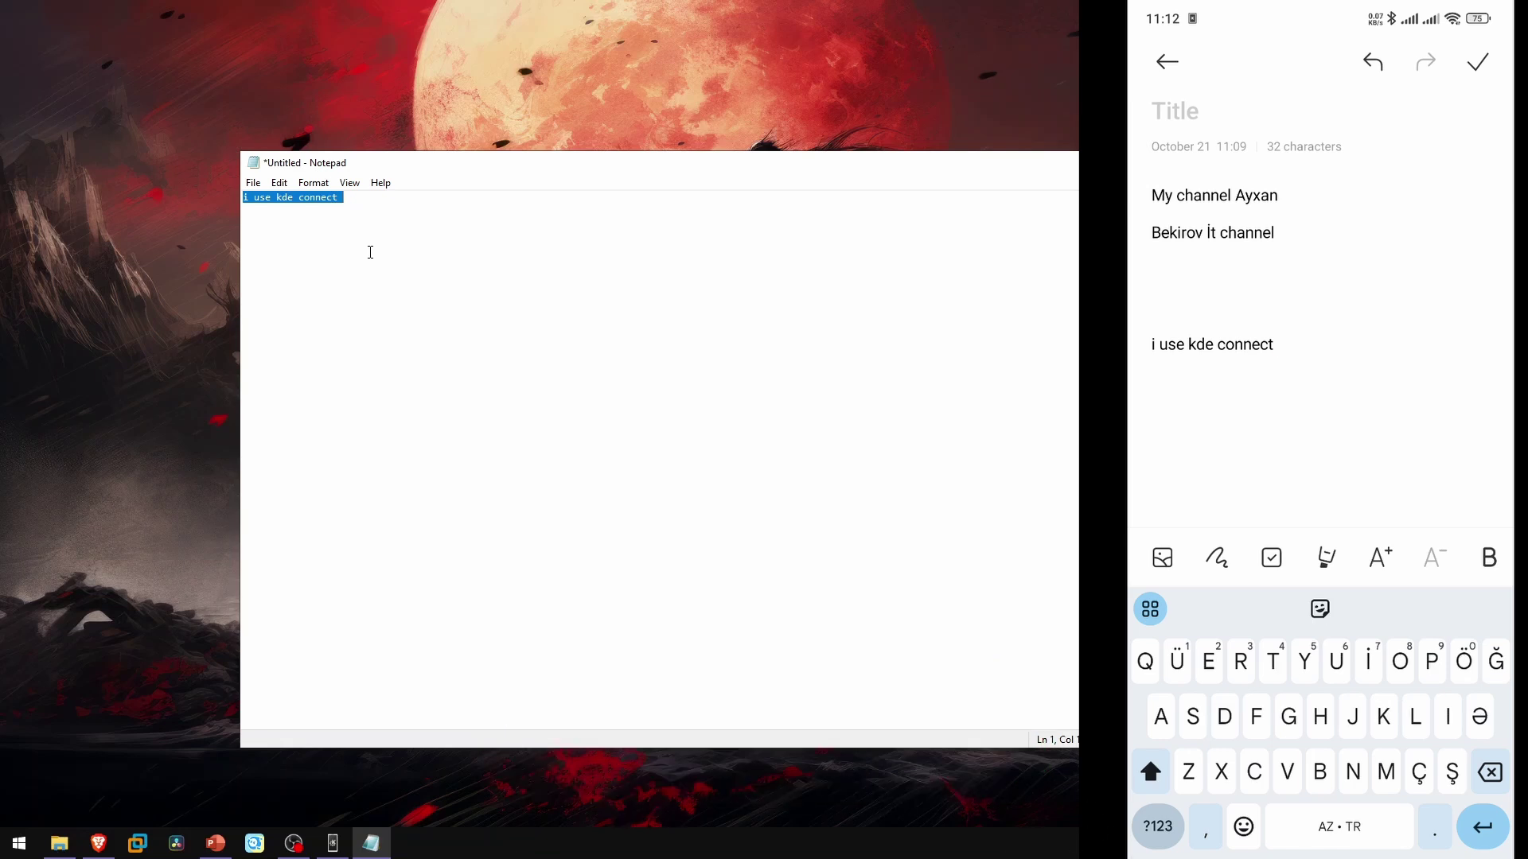
Replace the Notepad line with 'yess' and copy it for the phone note.
{"action": "key", "text": "BackSpace"}
{"action": "type", "text": "ui"}
{"action": "key", "text": "BackSpace"}
{"action": "key", "text": "BackSpace"}
{"action": "type", "text": "yes"}
{"action": "key", "text": "ctrl+a"}
{"action": "right_click", "coordinate": [252, 197]}
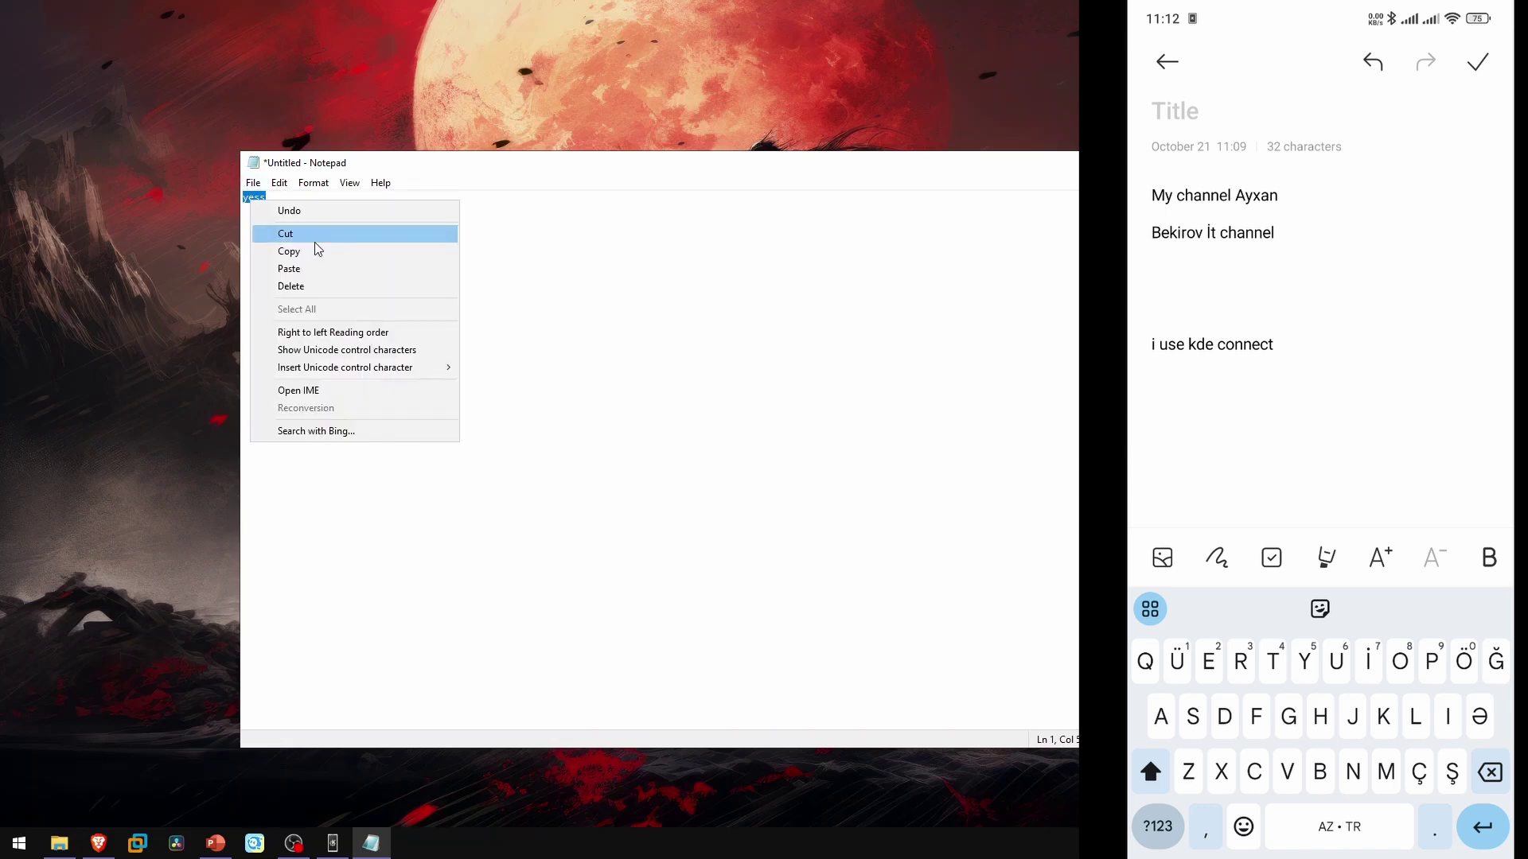
{"action": "left_click", "coordinate": [288, 250]}
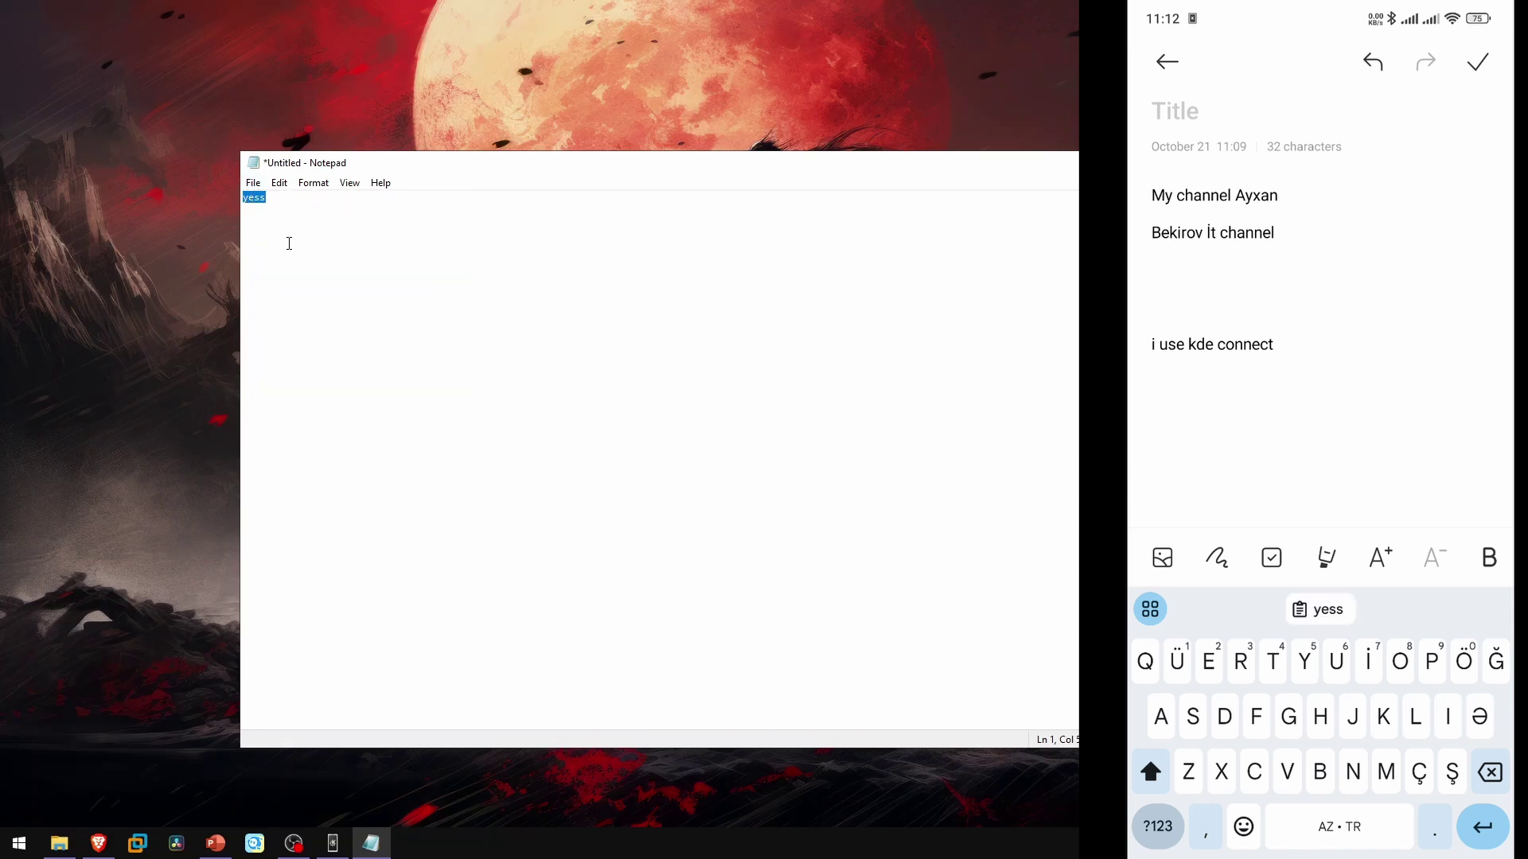
{"action": "key", "text": "Return"}
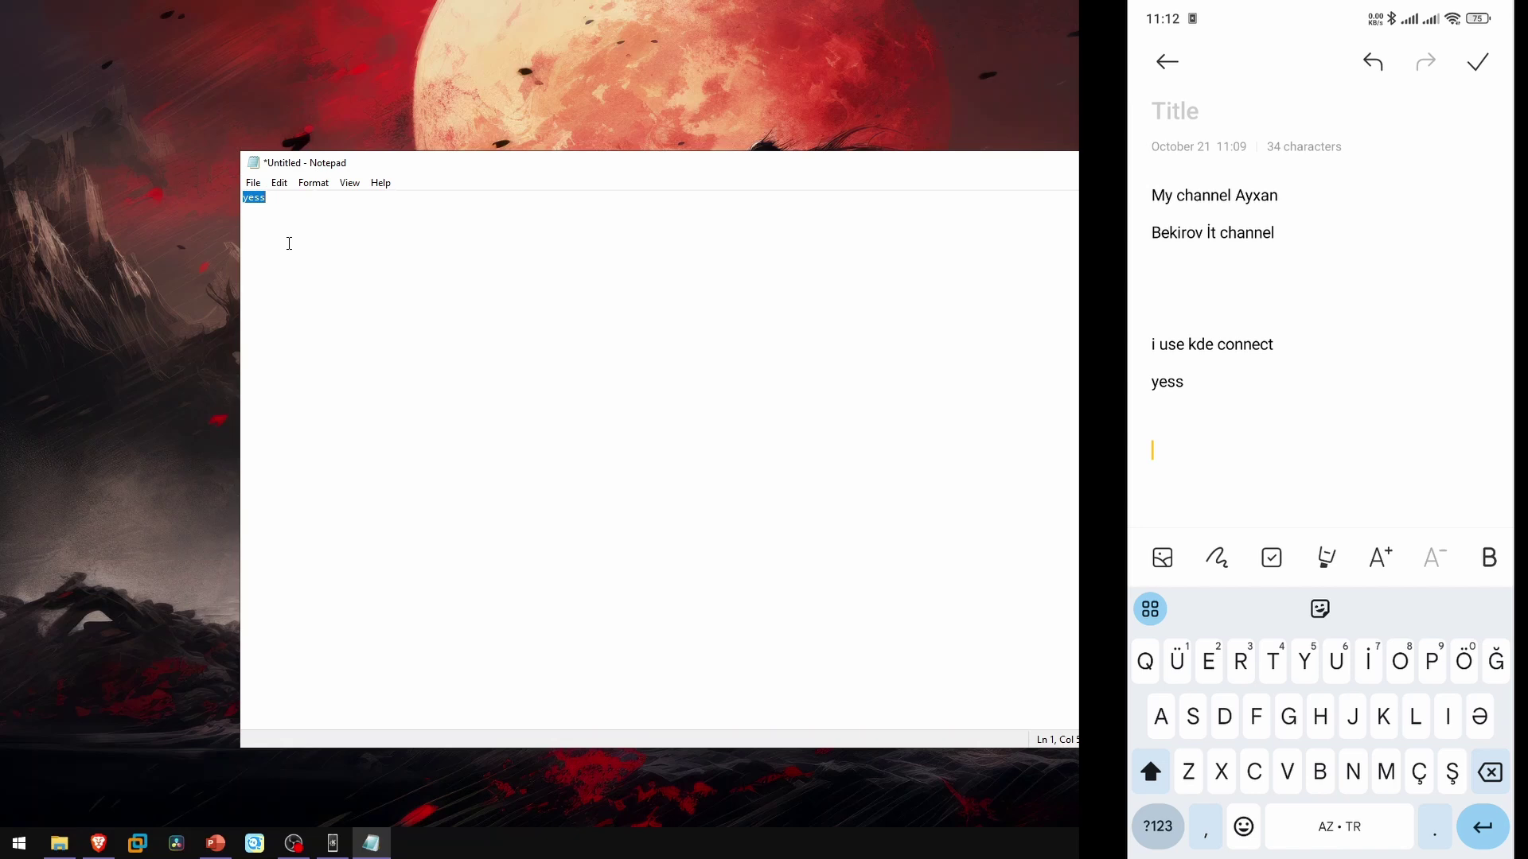